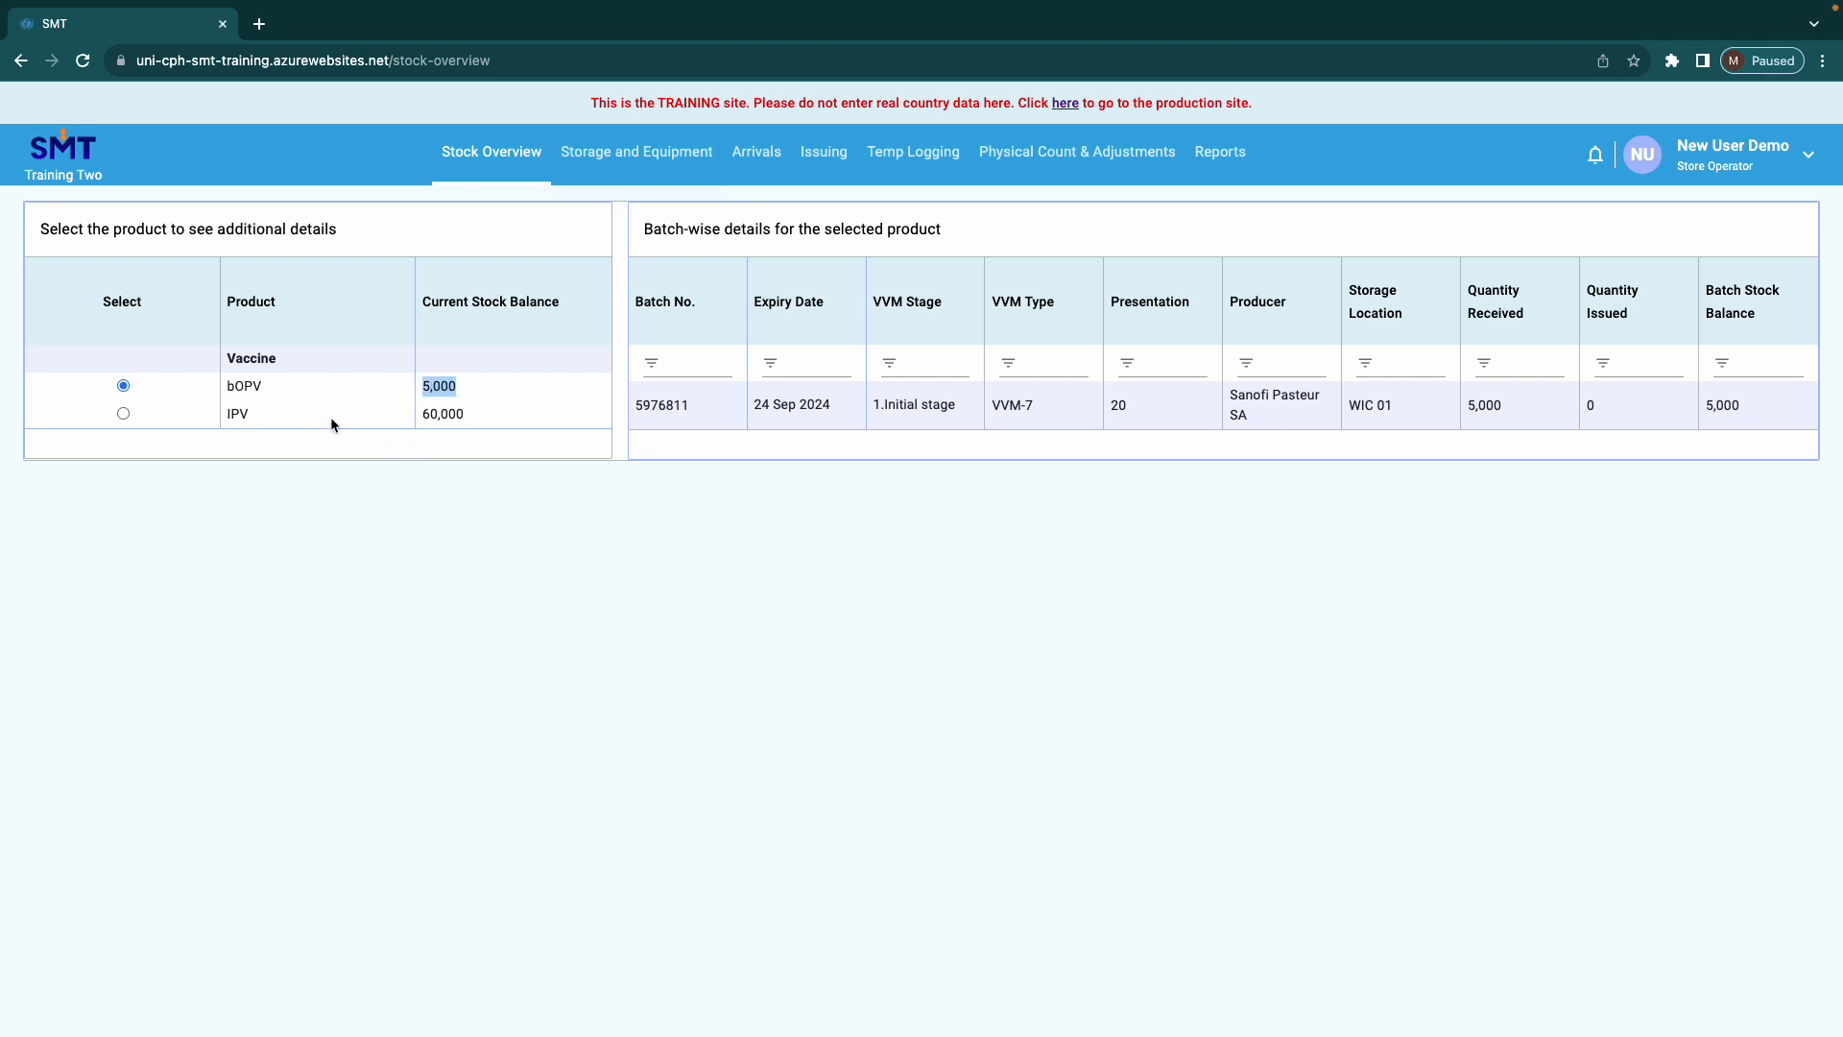
Start a new stock issue with issue type Requisition and issue date 13-11-2023
left_click_drag(465, 413, 419, 450)
left_click(817, 163)
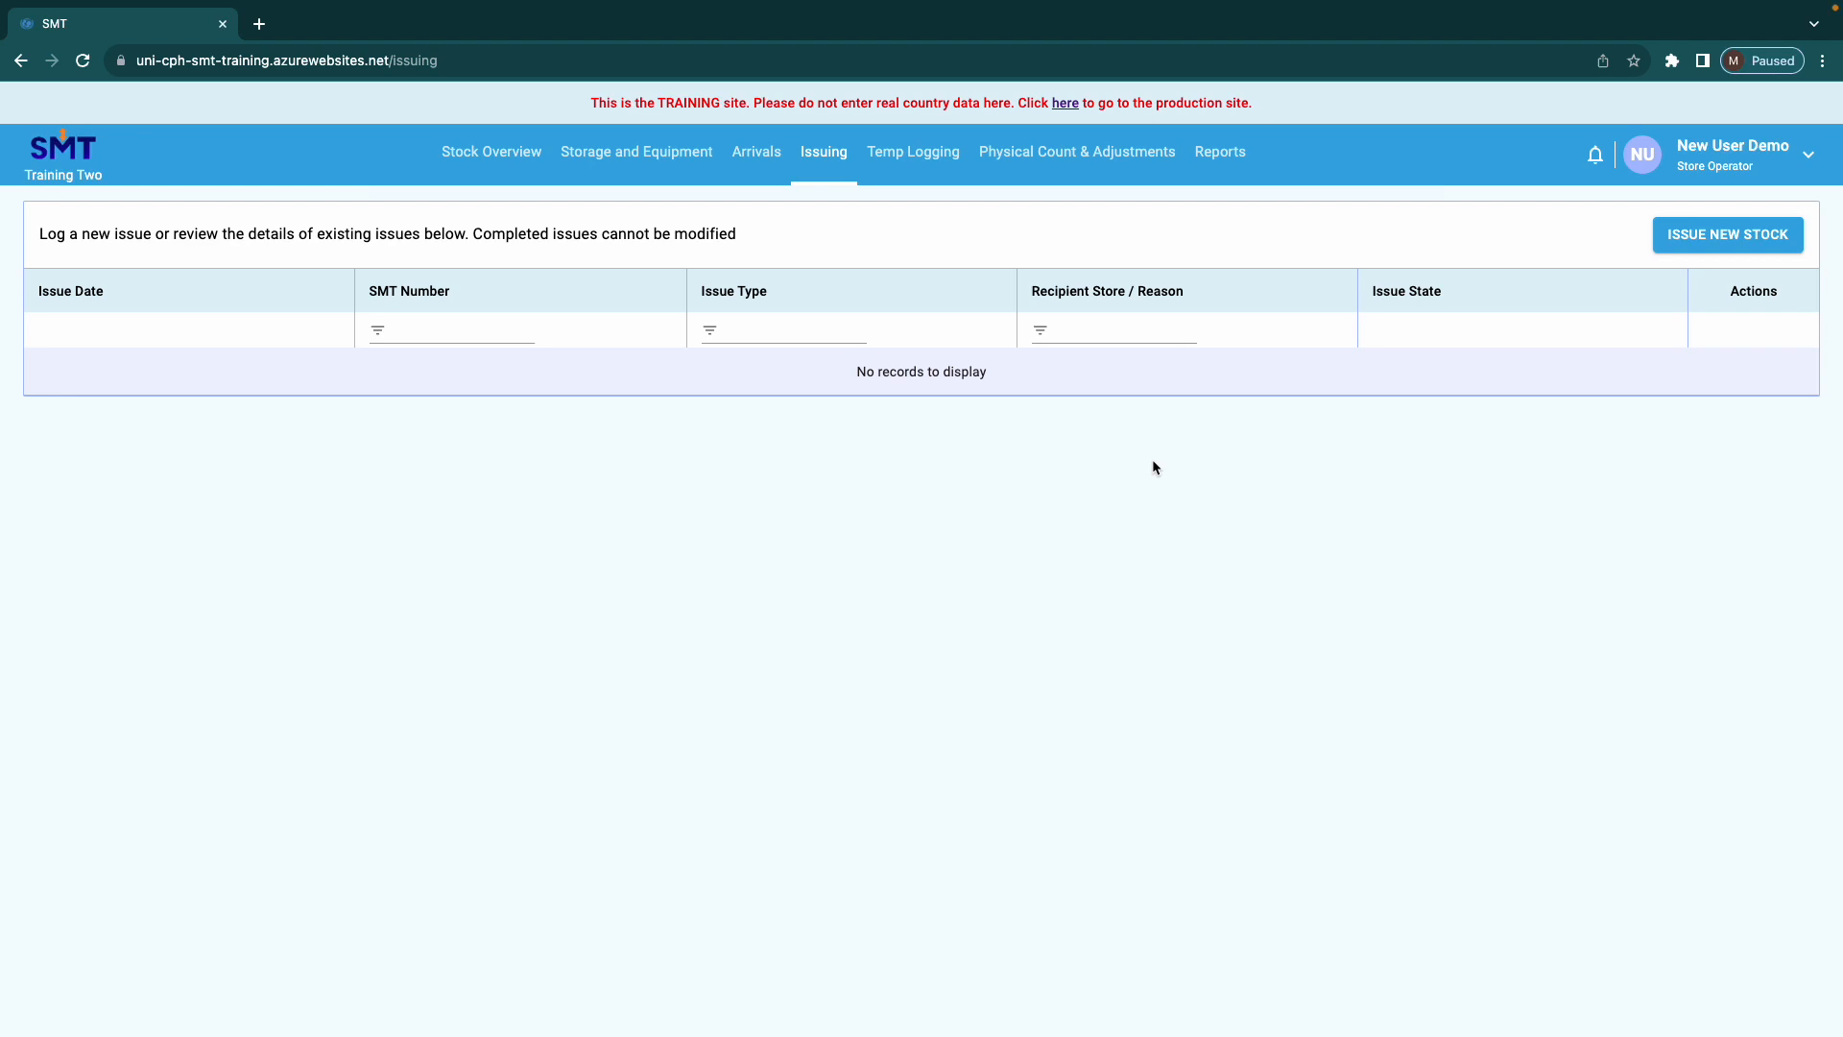
left_click(1731, 246)
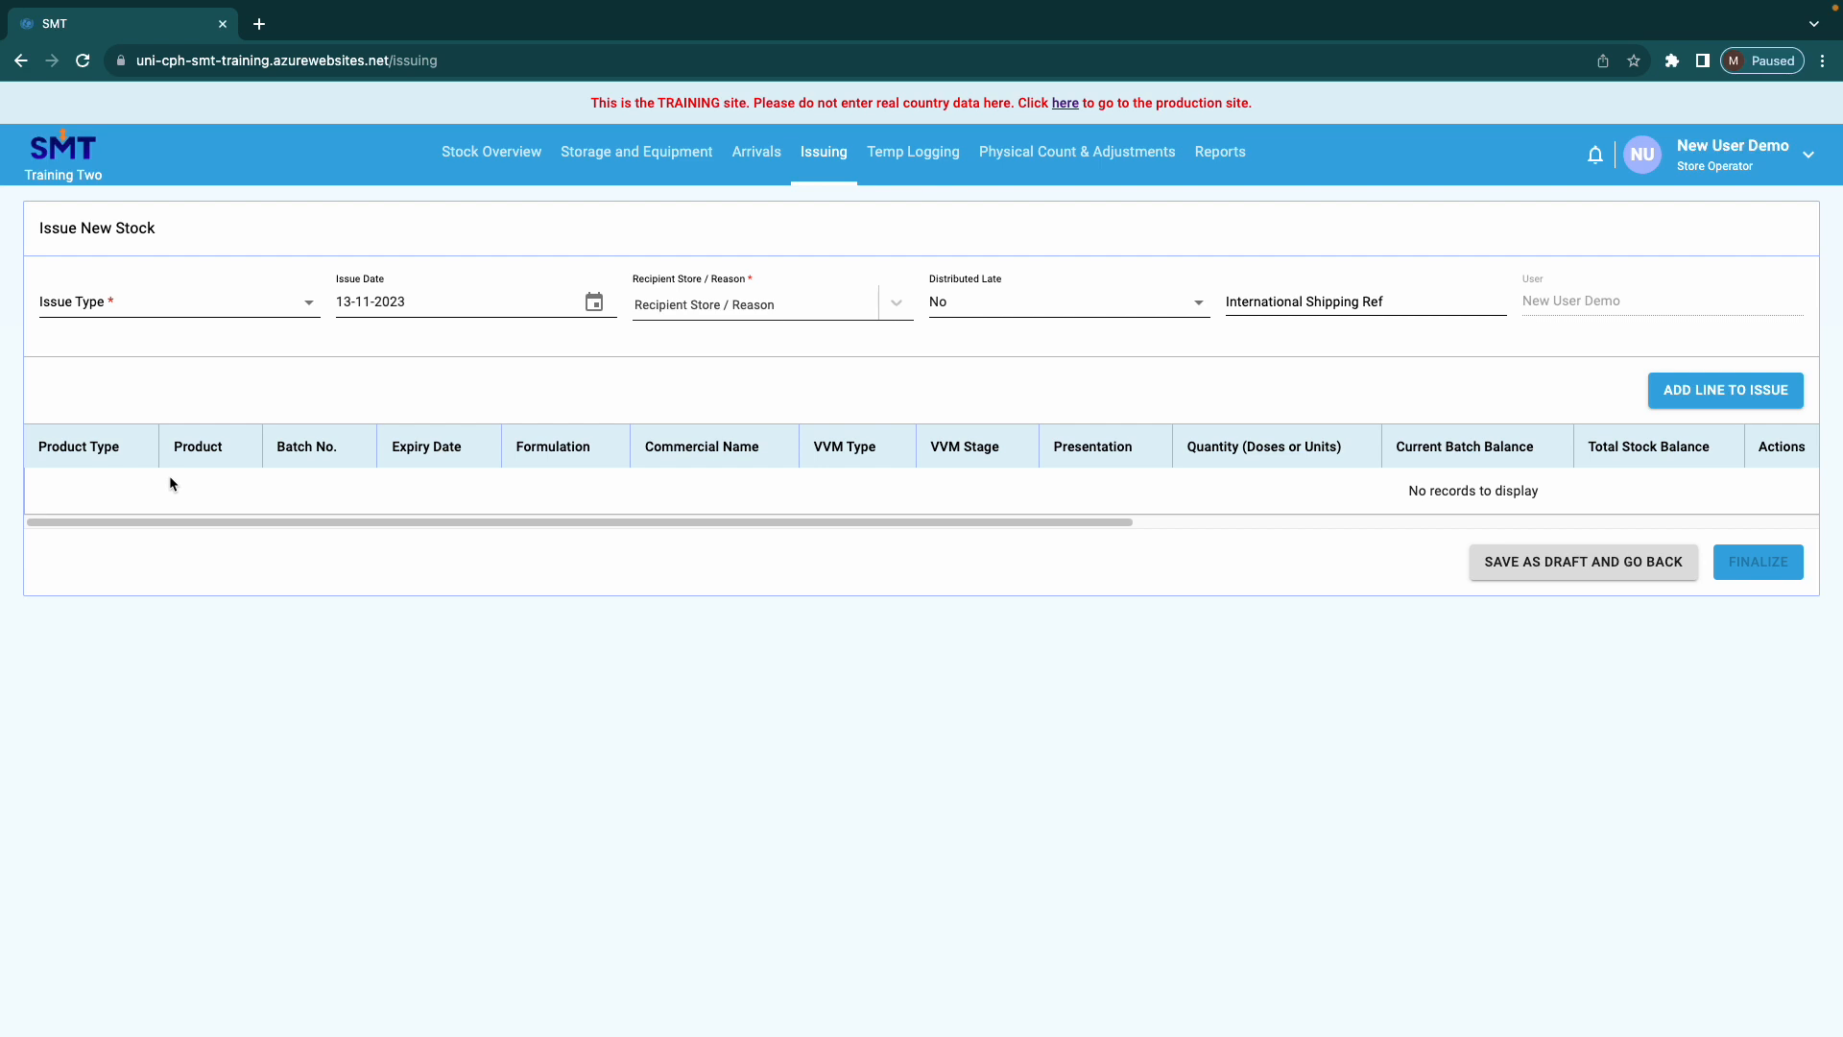
left_click(169, 309)
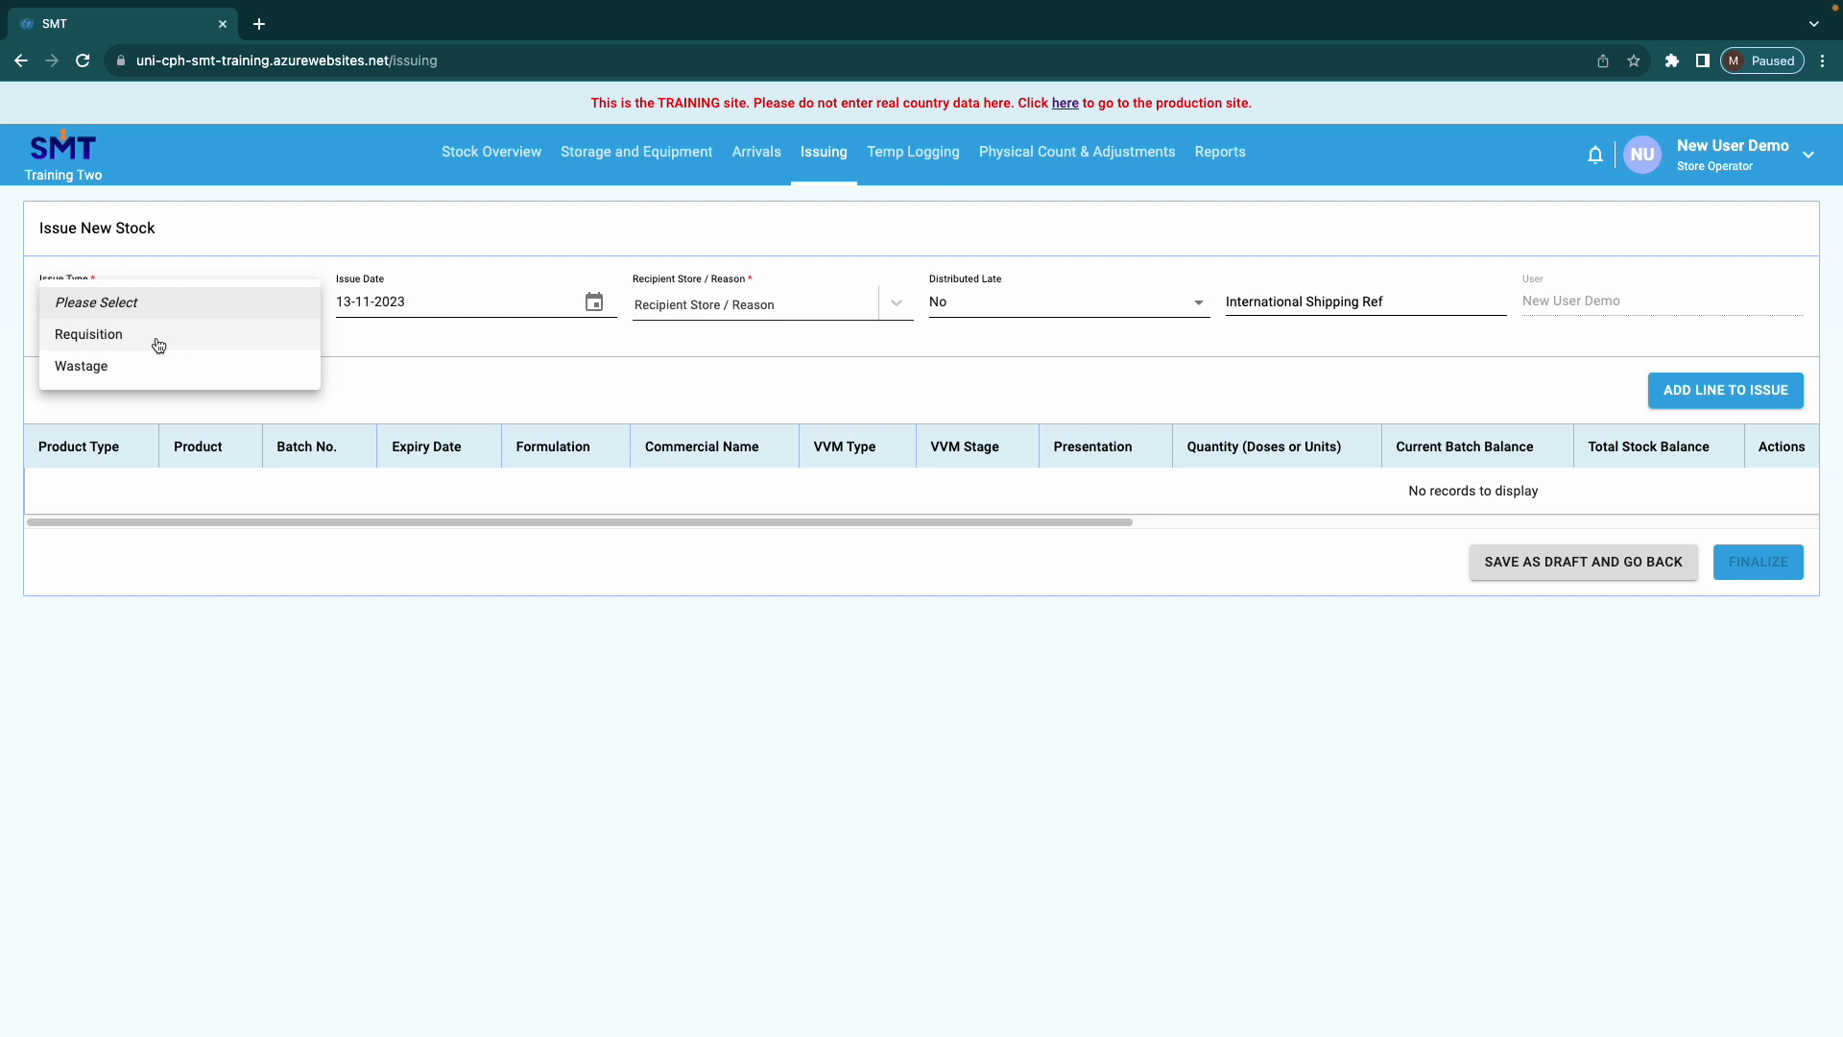
left_click(158, 344)
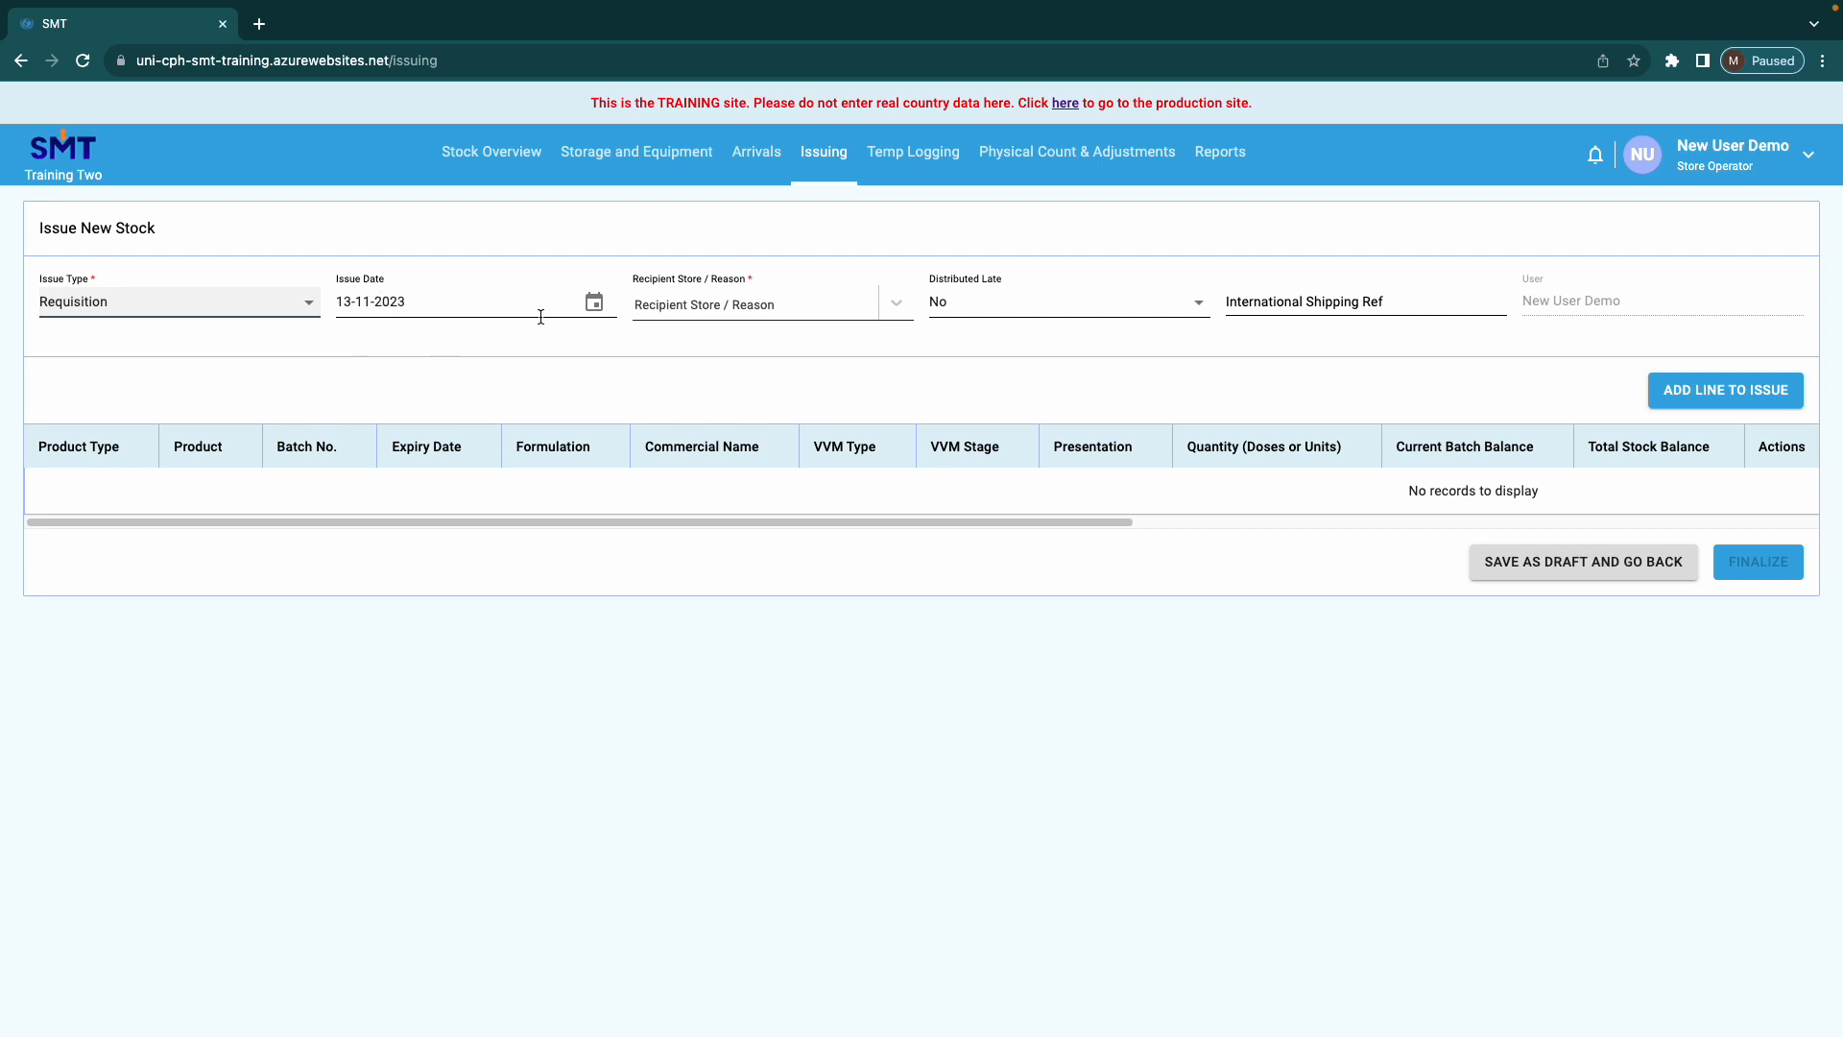
left_click(595, 304)
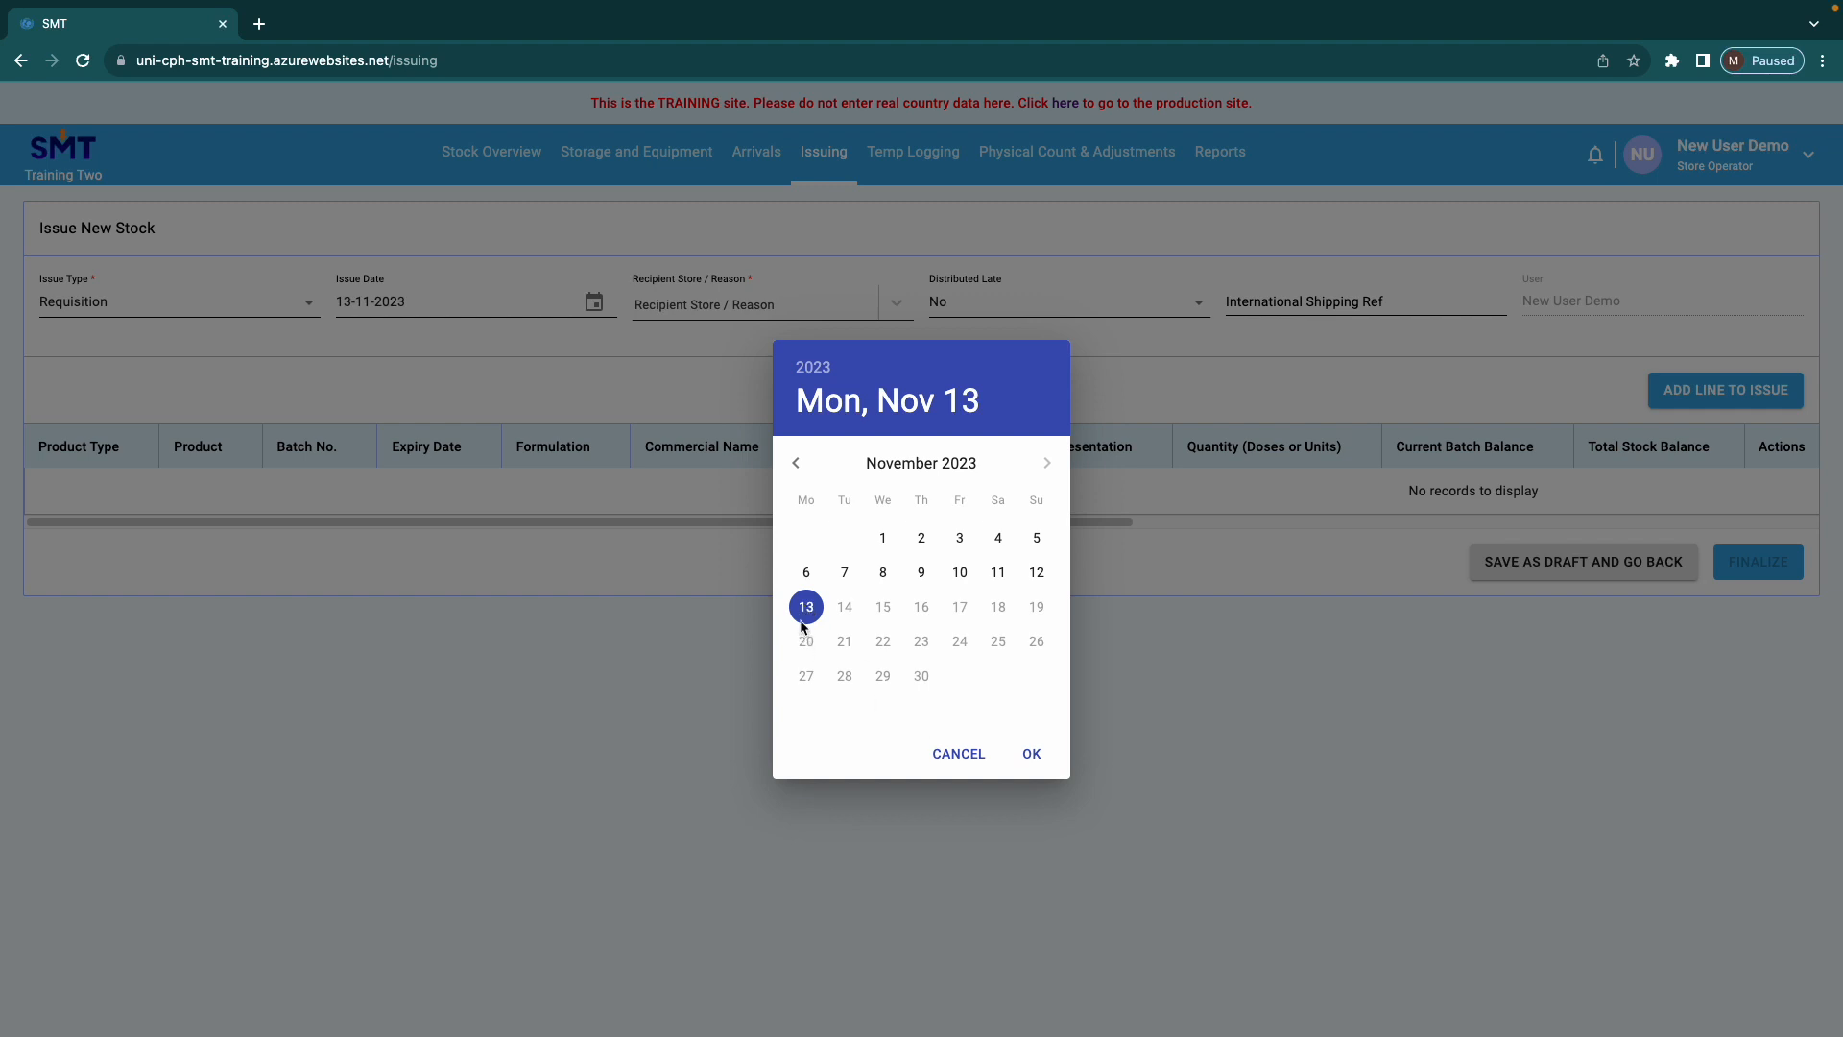
left_click(1035, 755)
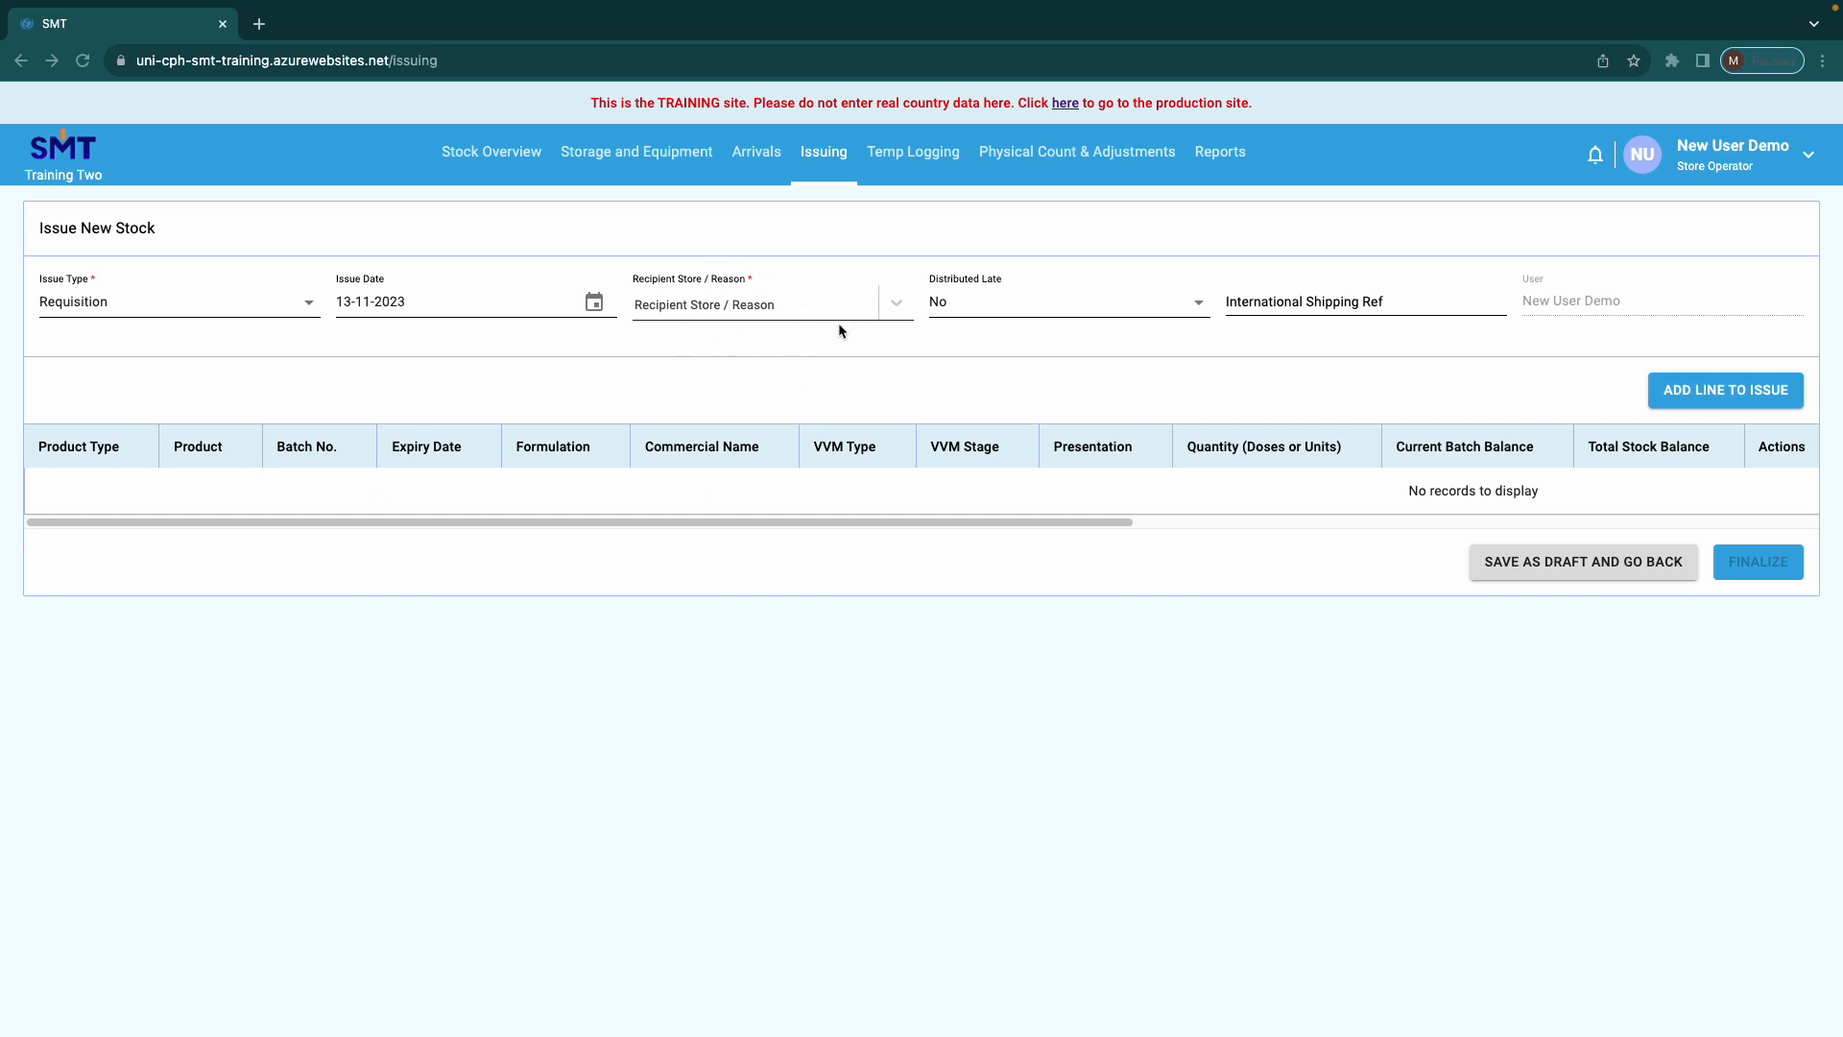
Set the issue's recipient store to DISTRICT STORE 3 and keep Distributed Late at No
left_click(899, 309)
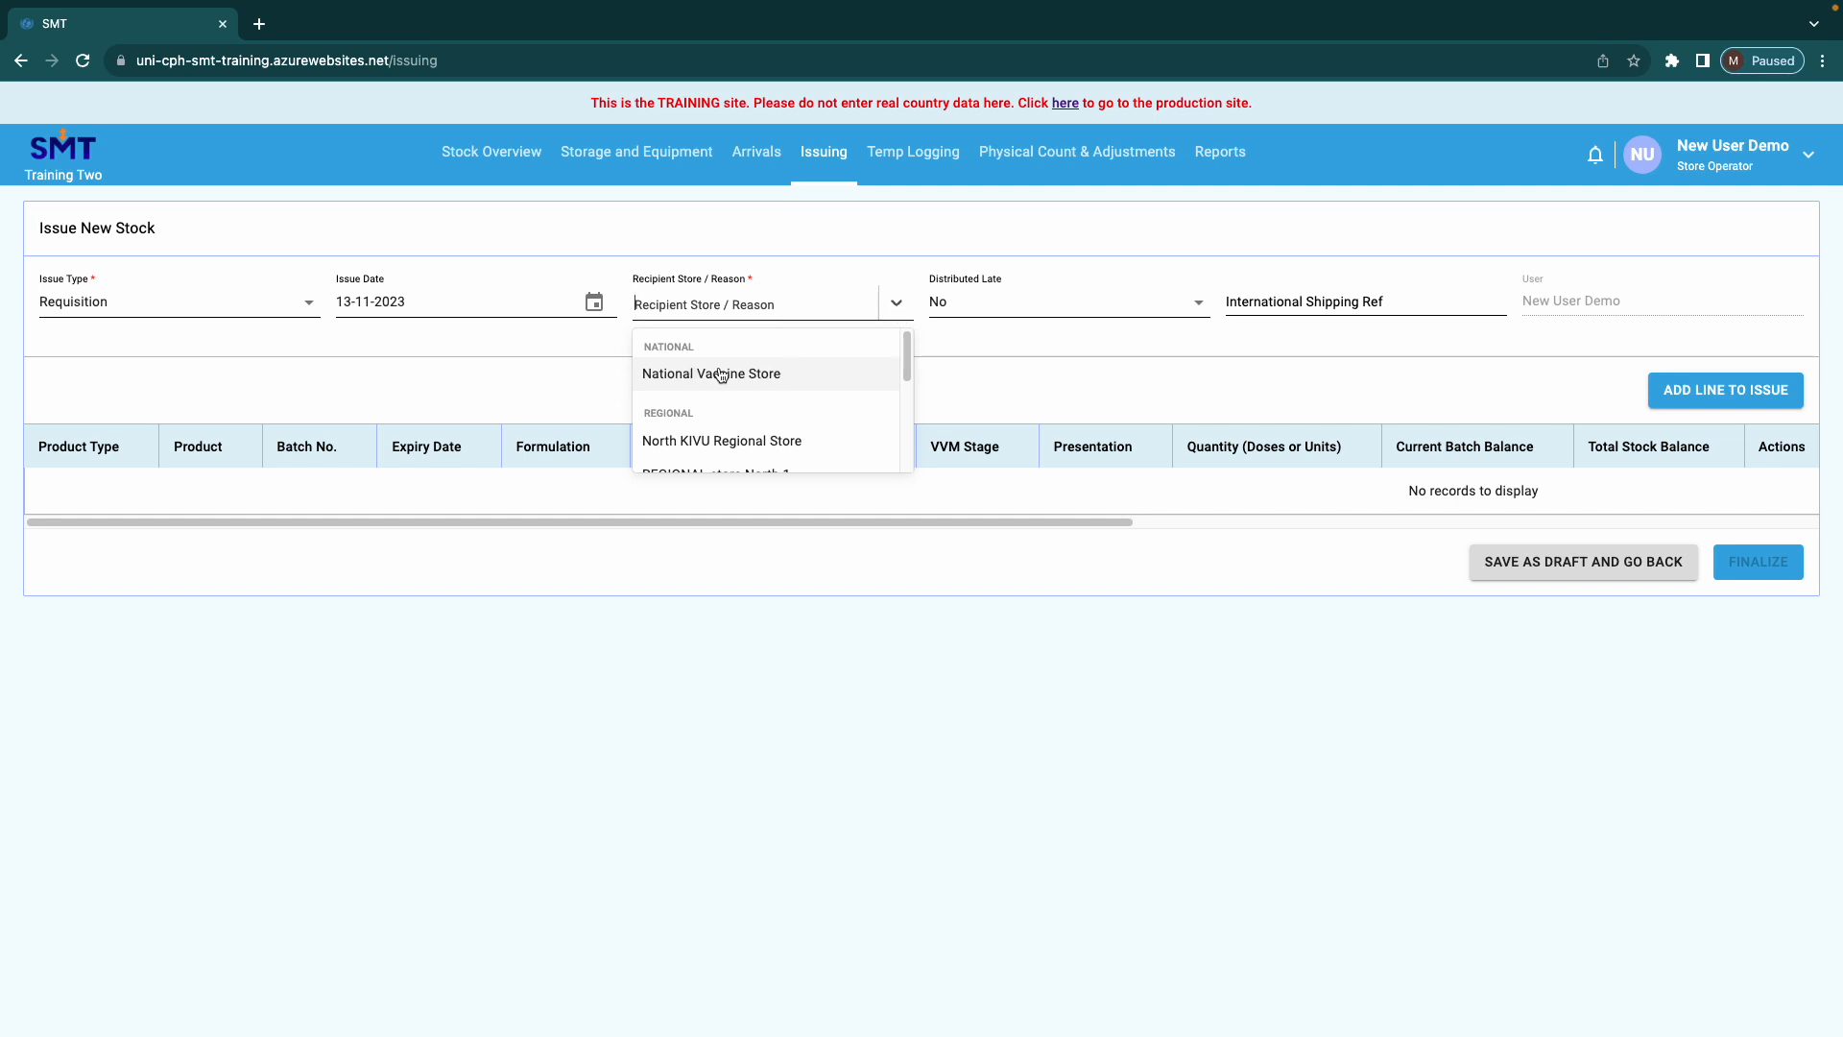
left_click_drag(906, 365, 907, 367)
scroll(907, 369, "down", 1)
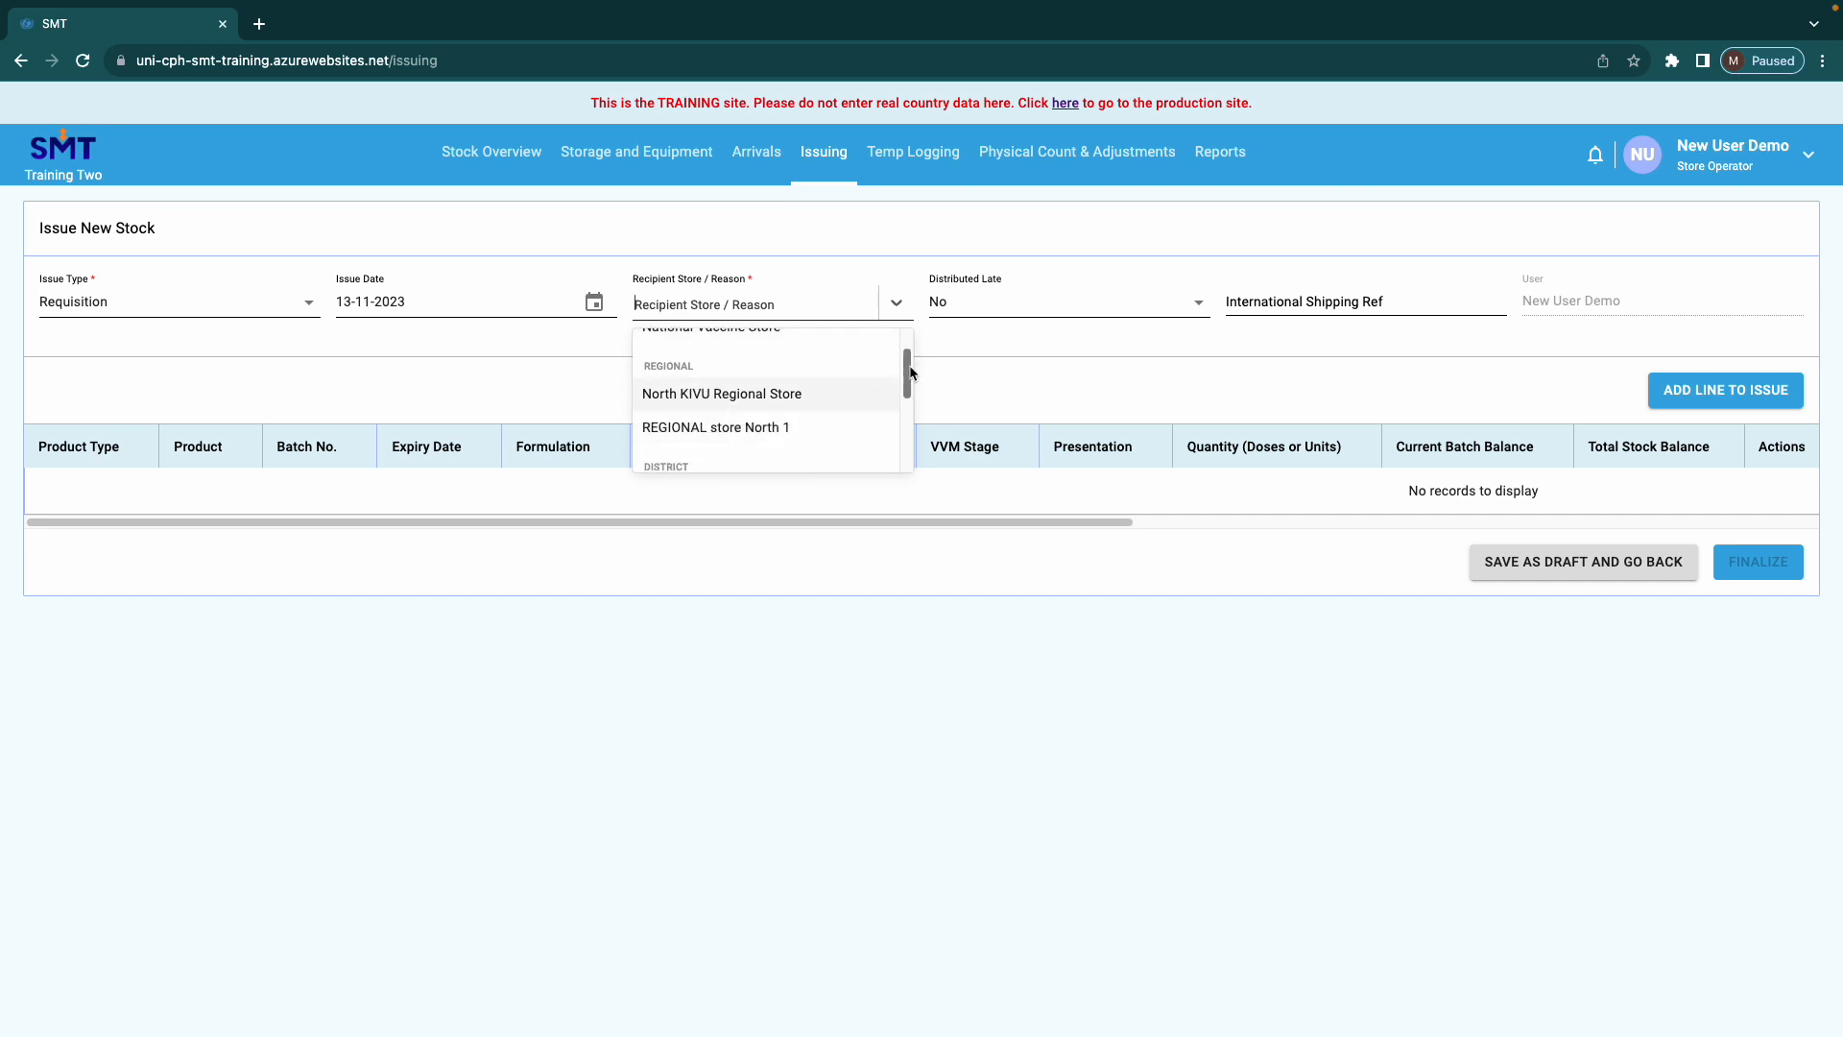
scroll(910, 382, "down", 2)
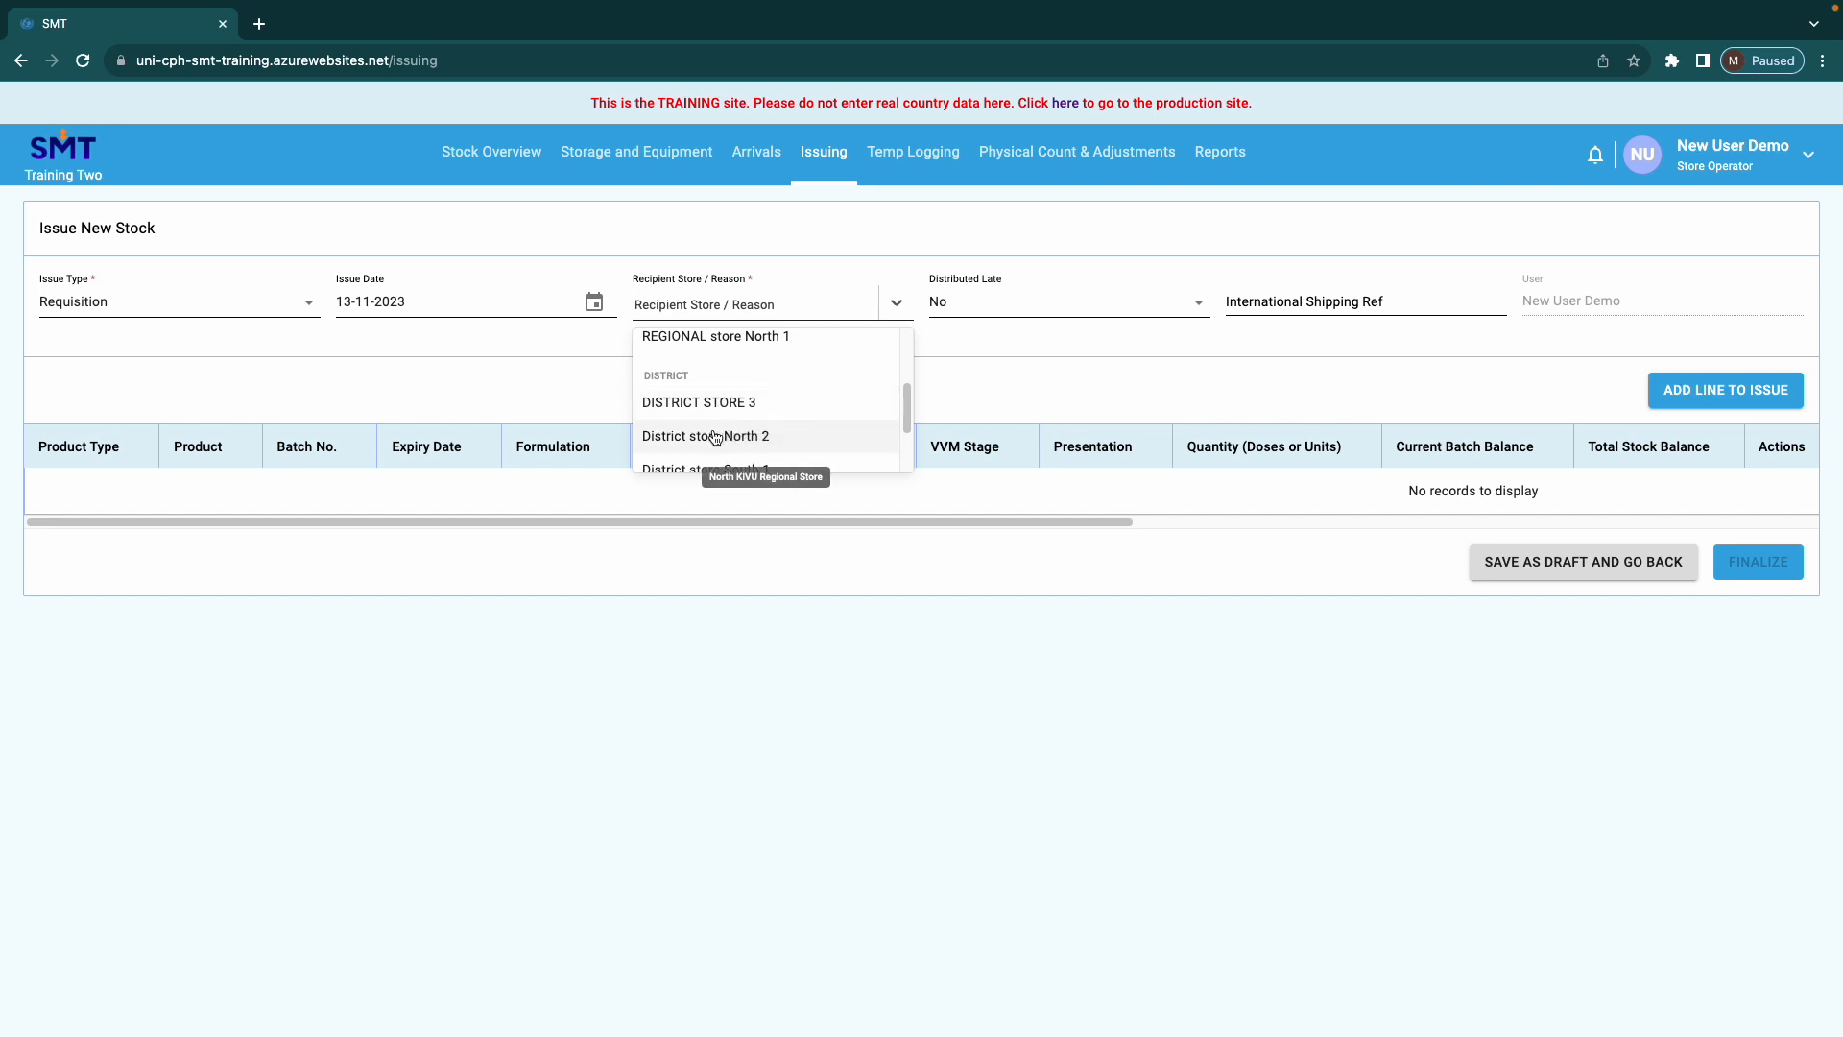
scroll(911, 437, "down", 1)
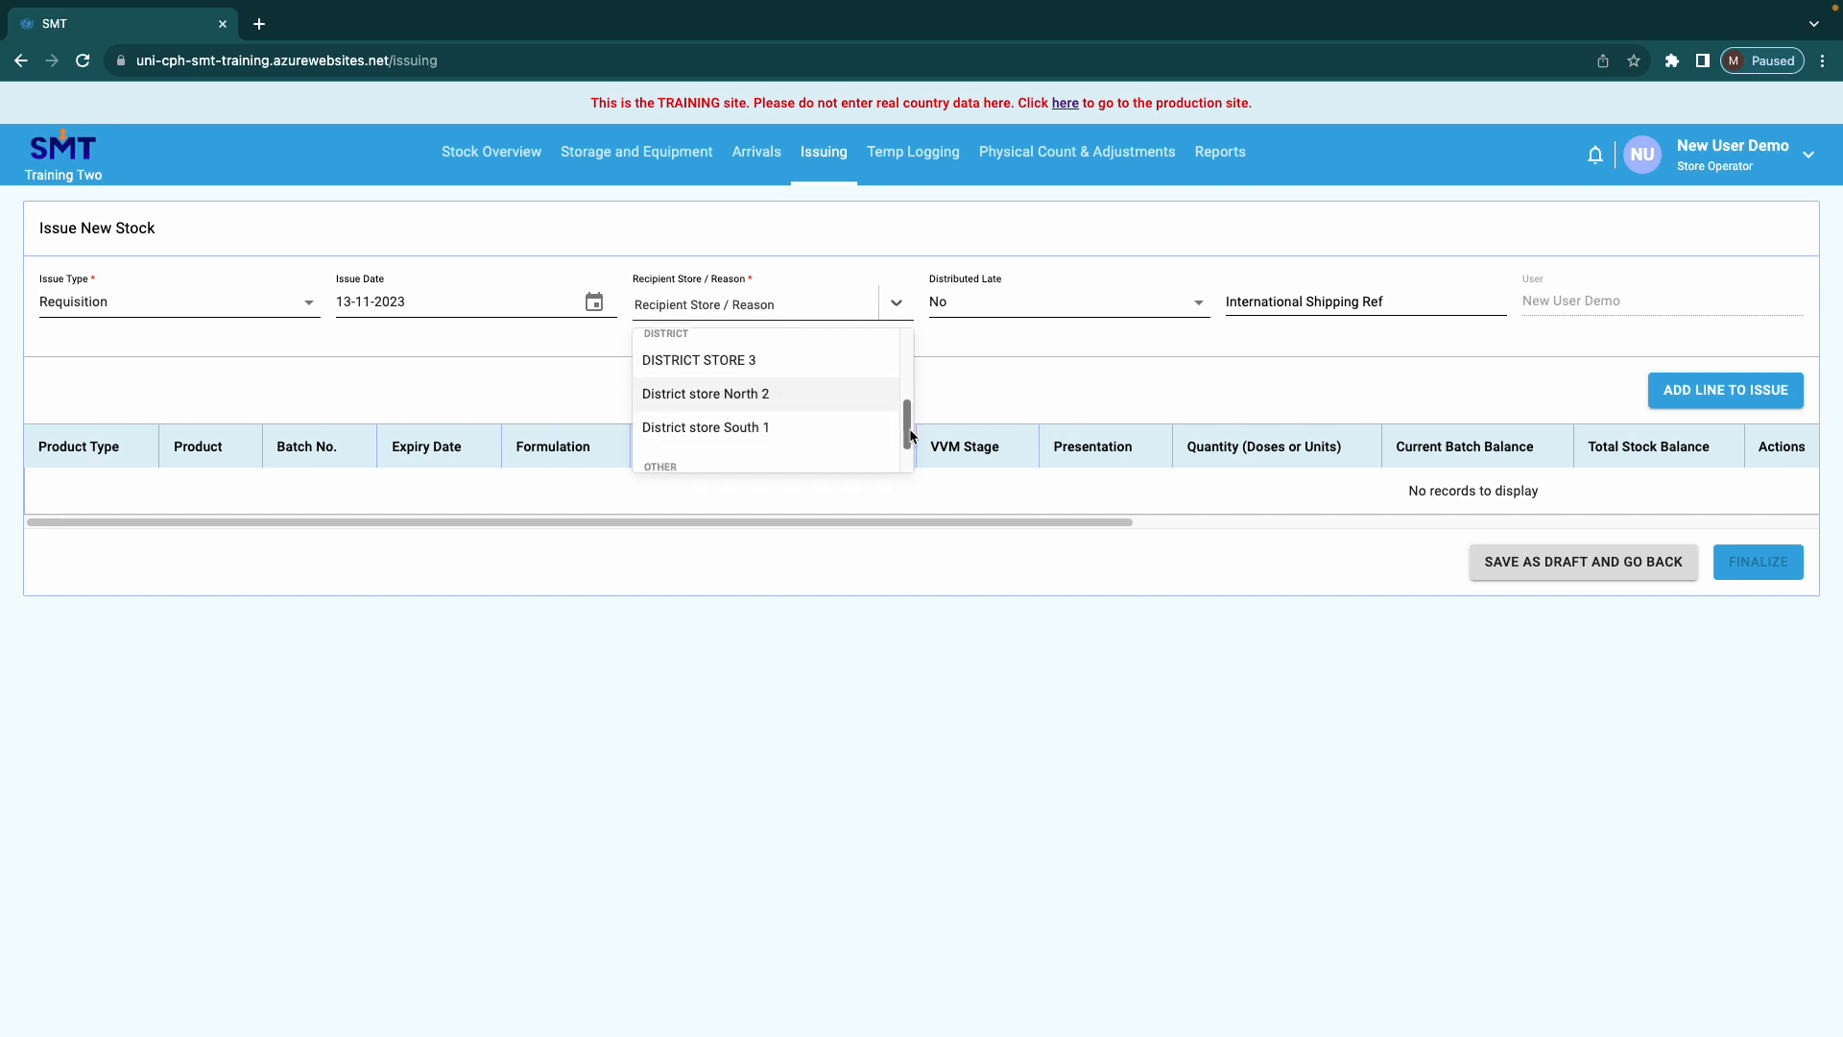
left_click(697, 370)
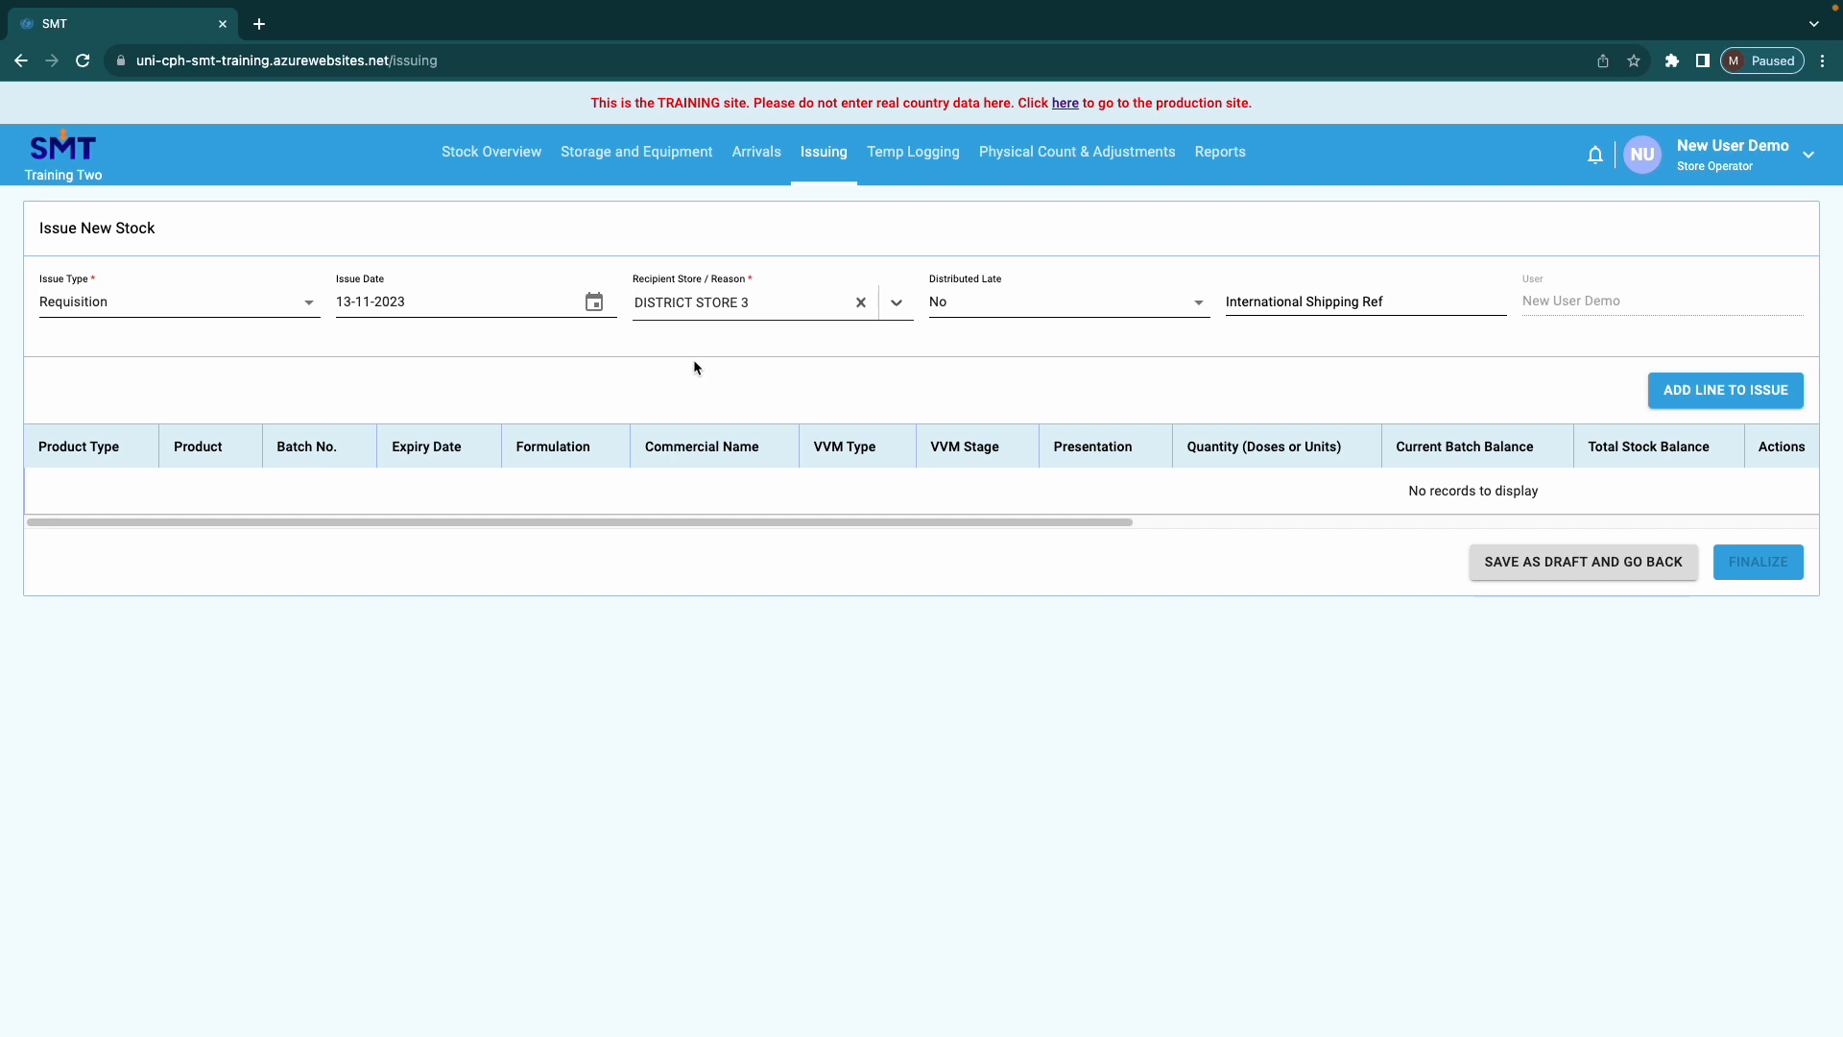
left_click(1005, 308)
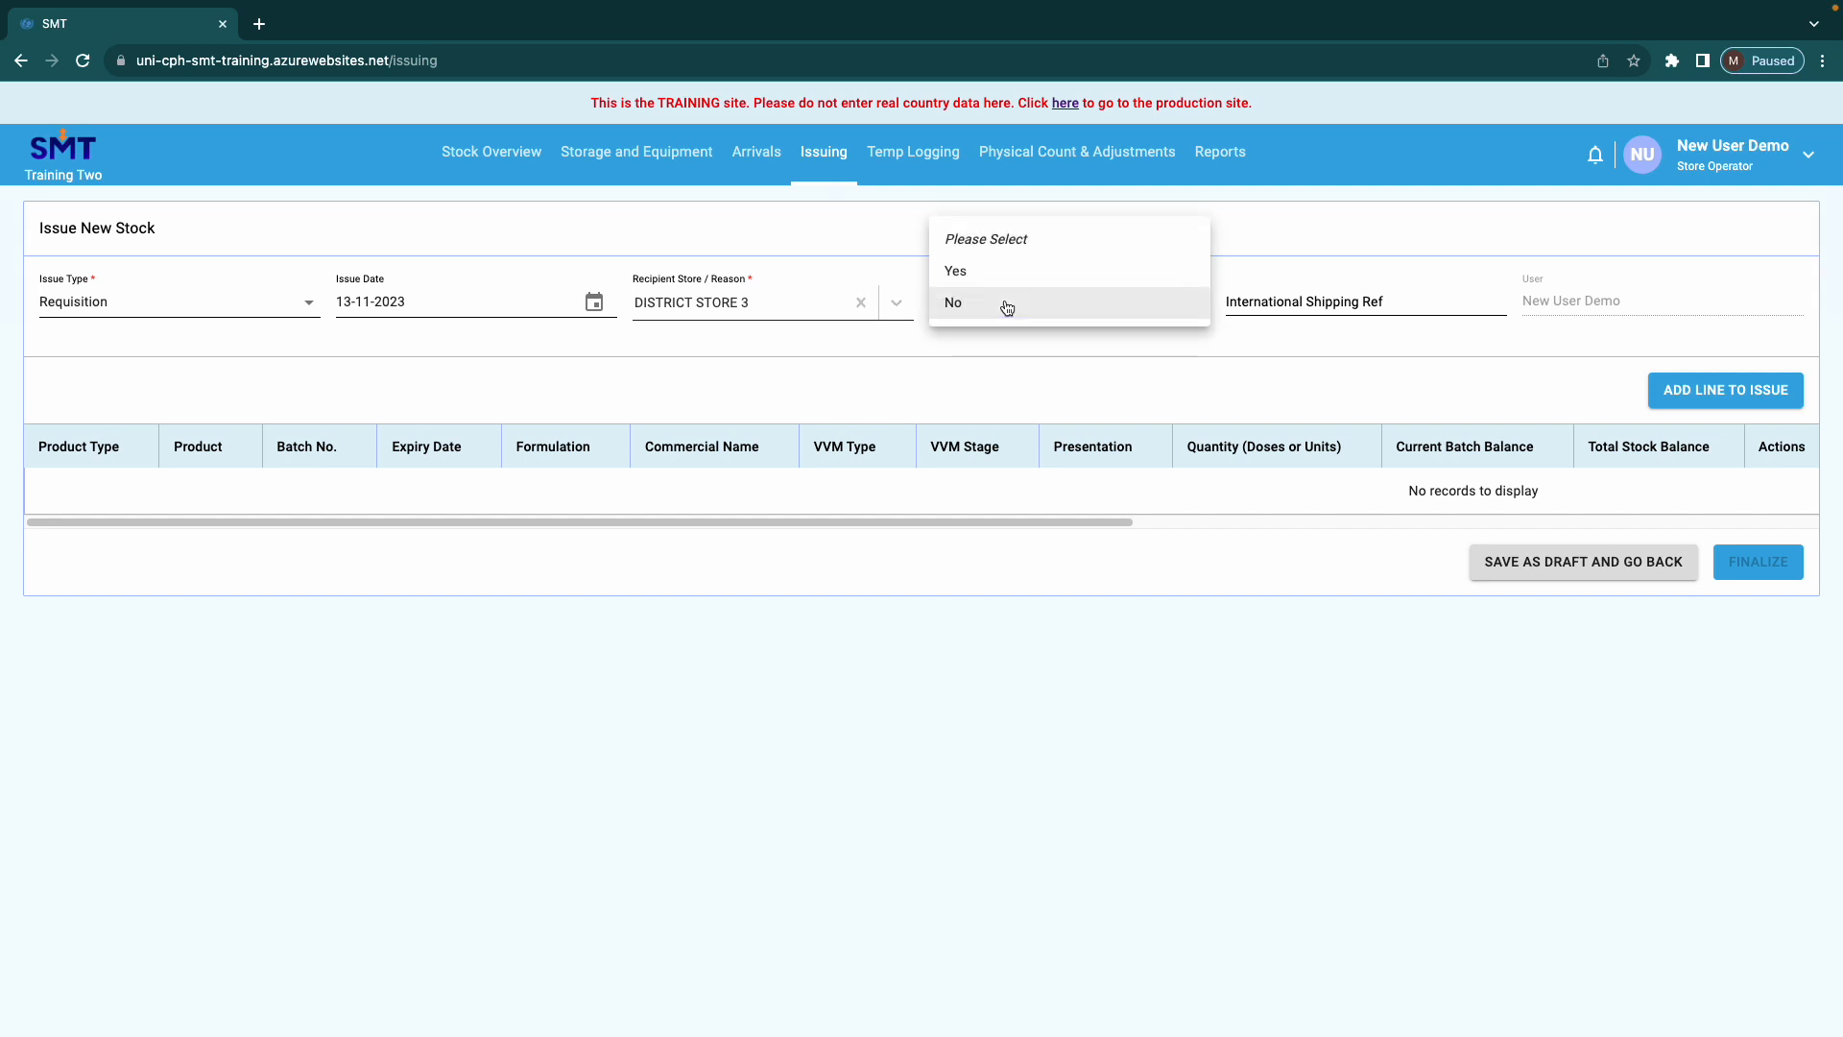
left_click(1006, 306)
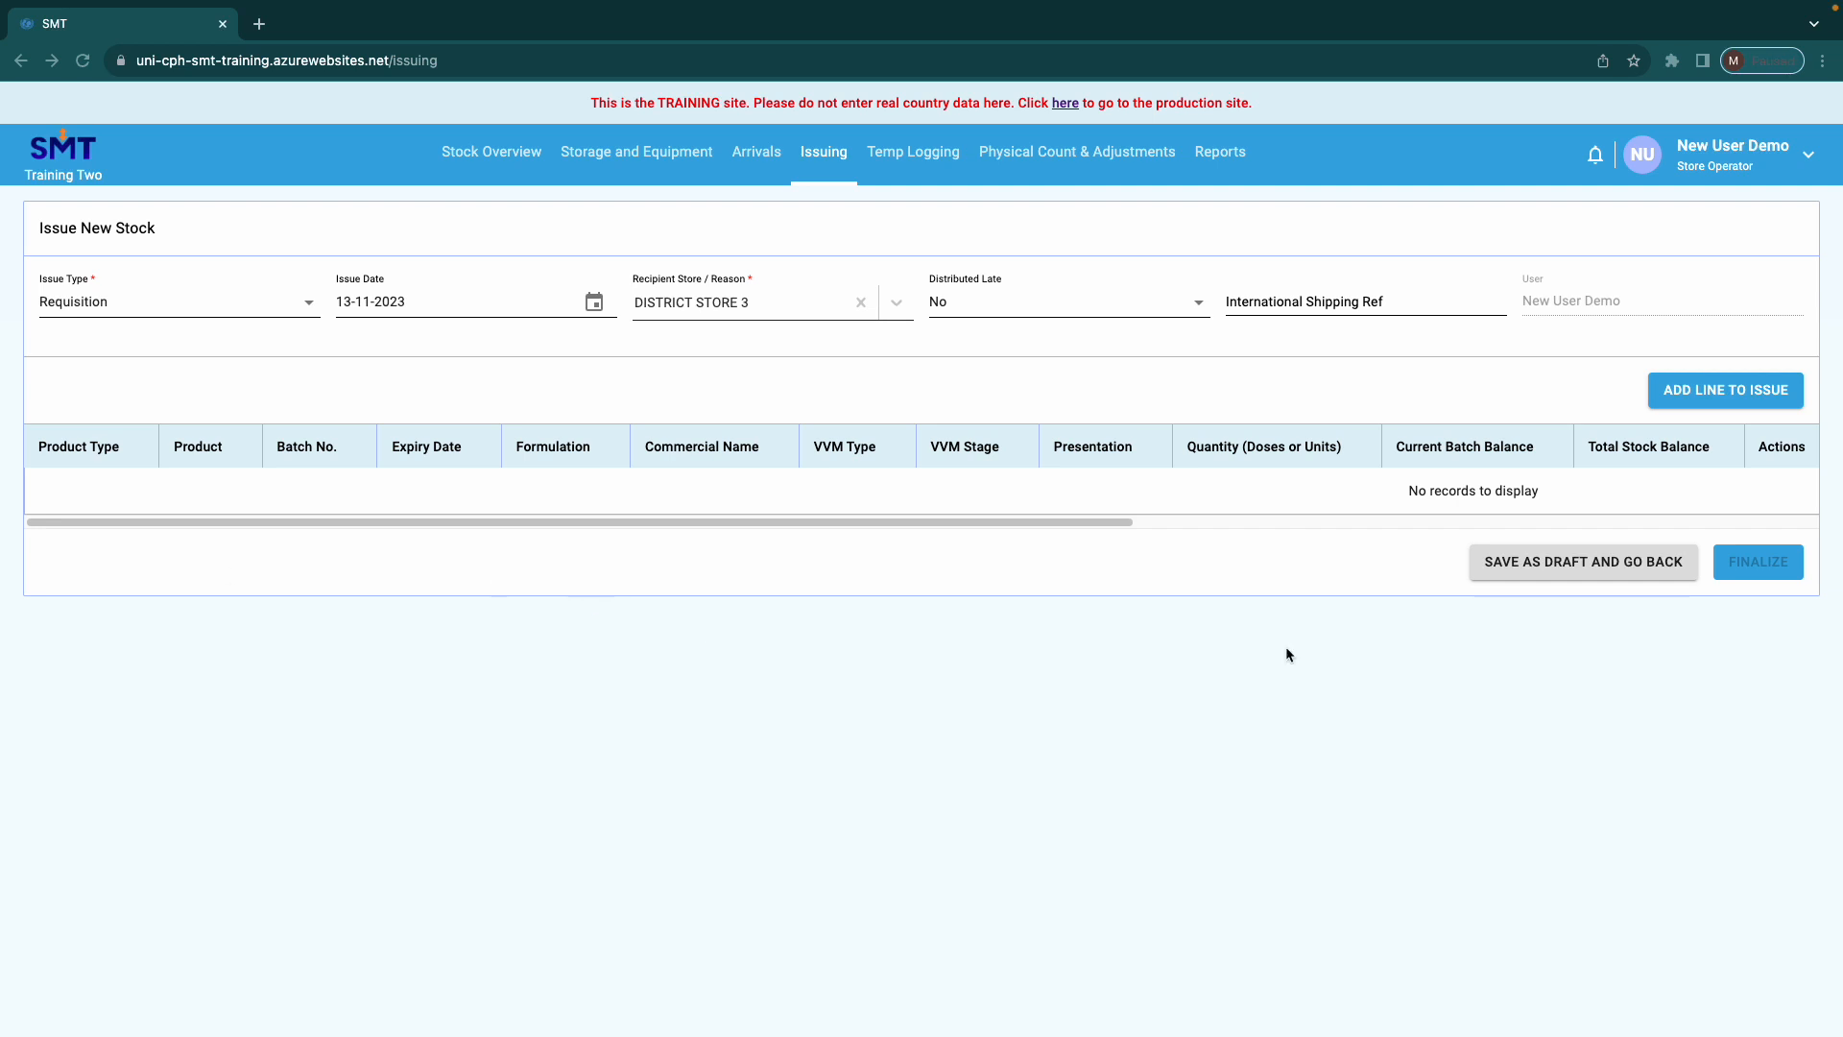
Add a Vaccine line to the issue for IPV, batch 665247, with a quantity of 4000 doses, and save it
left_click(1727, 396)
left_click(1730, 399)
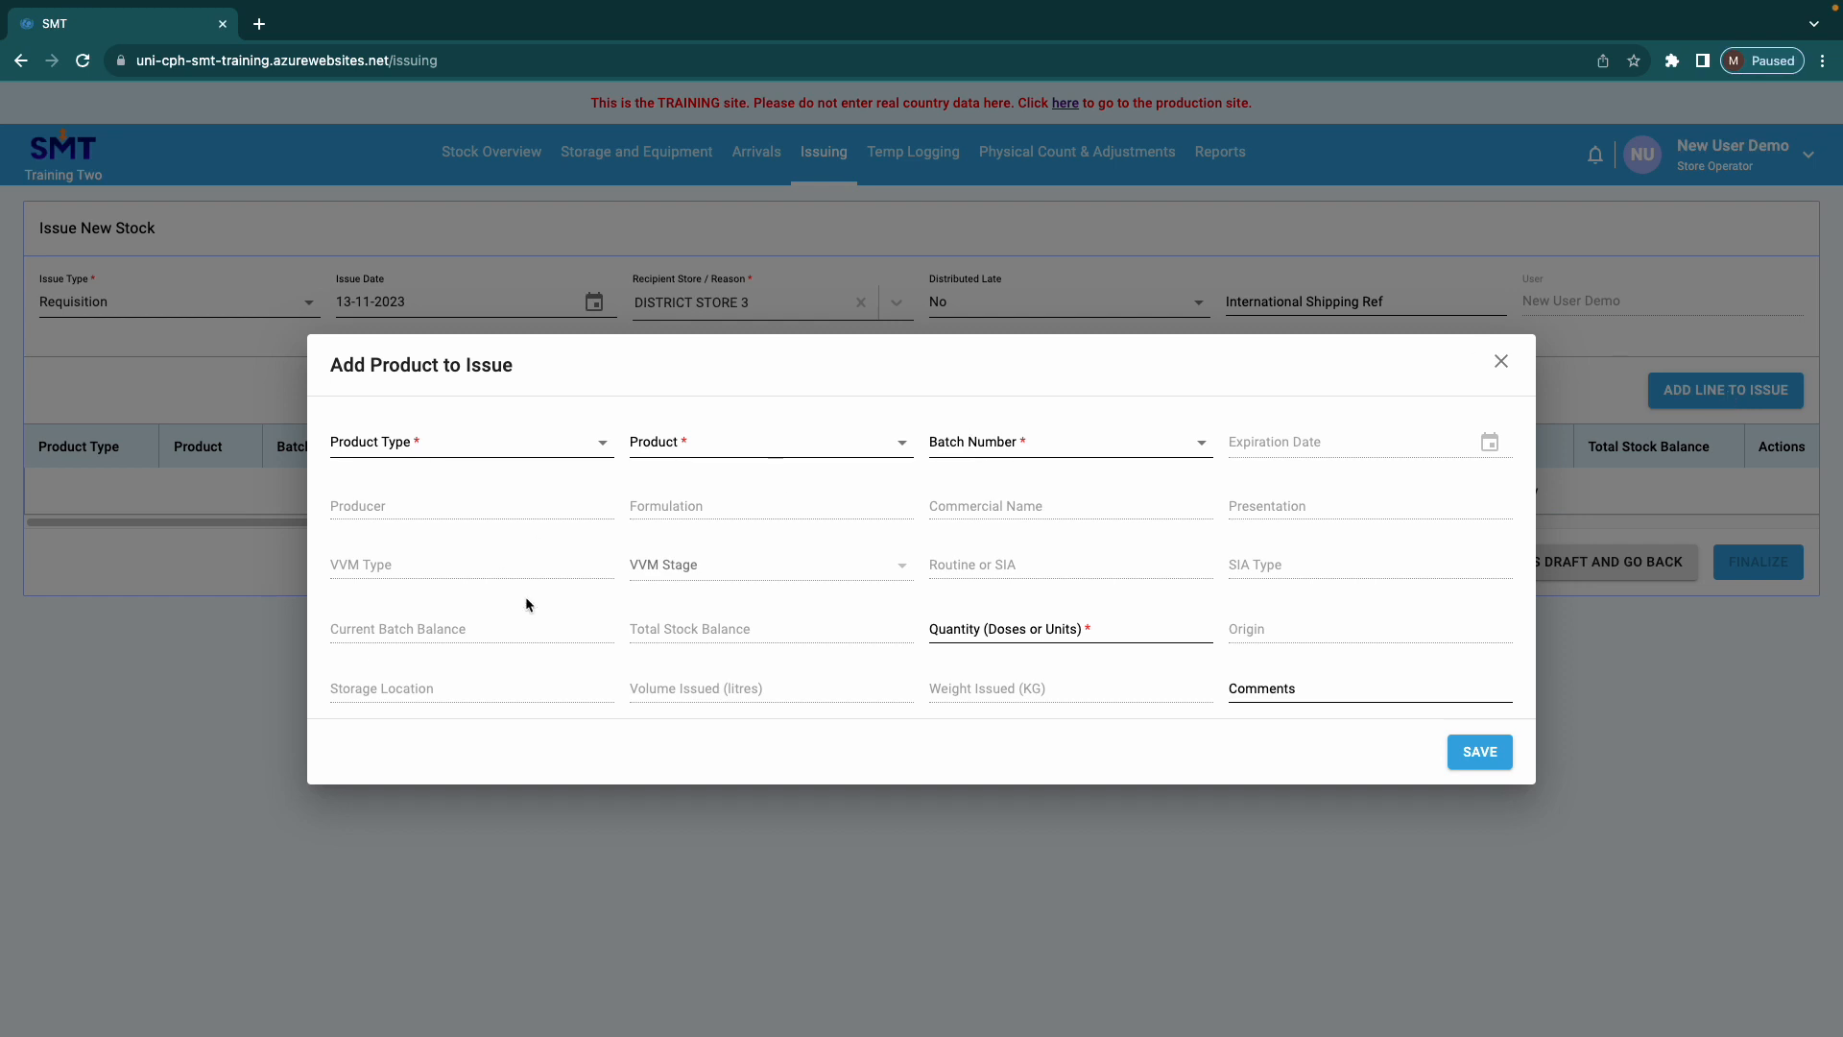
left_click(367, 449)
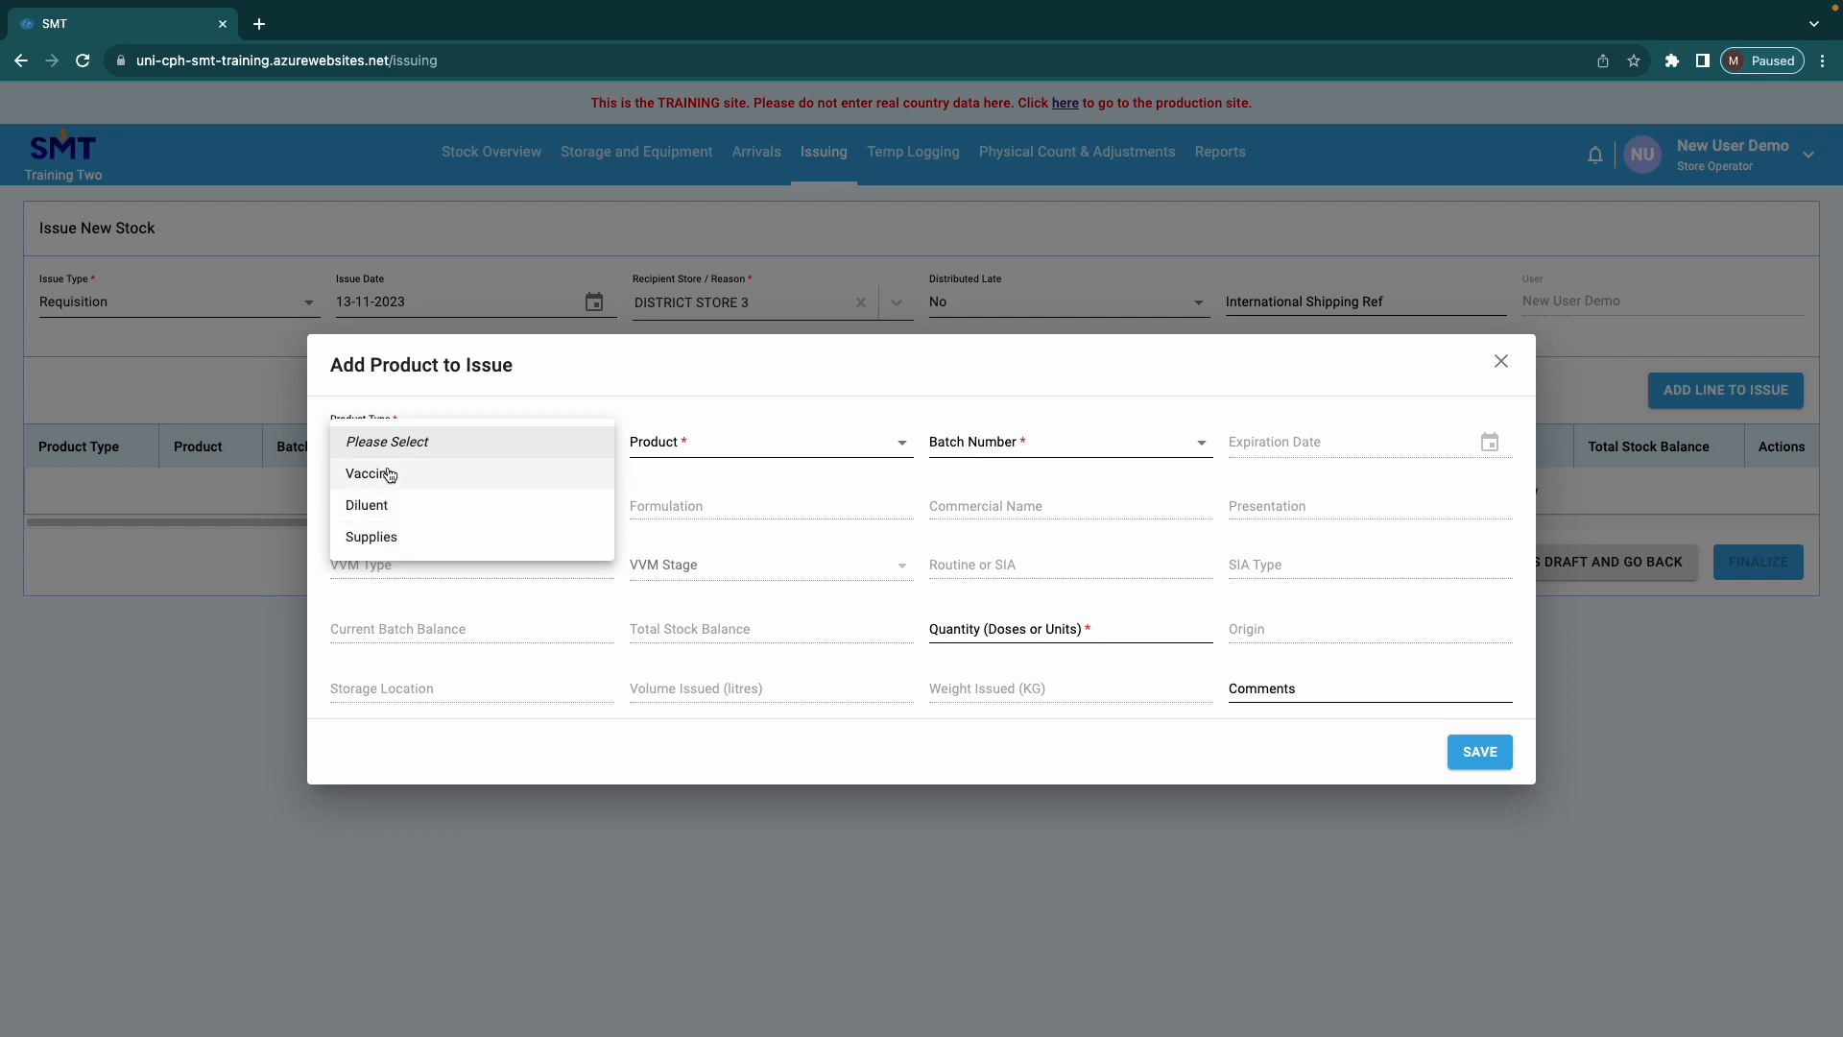
left_click(388, 474)
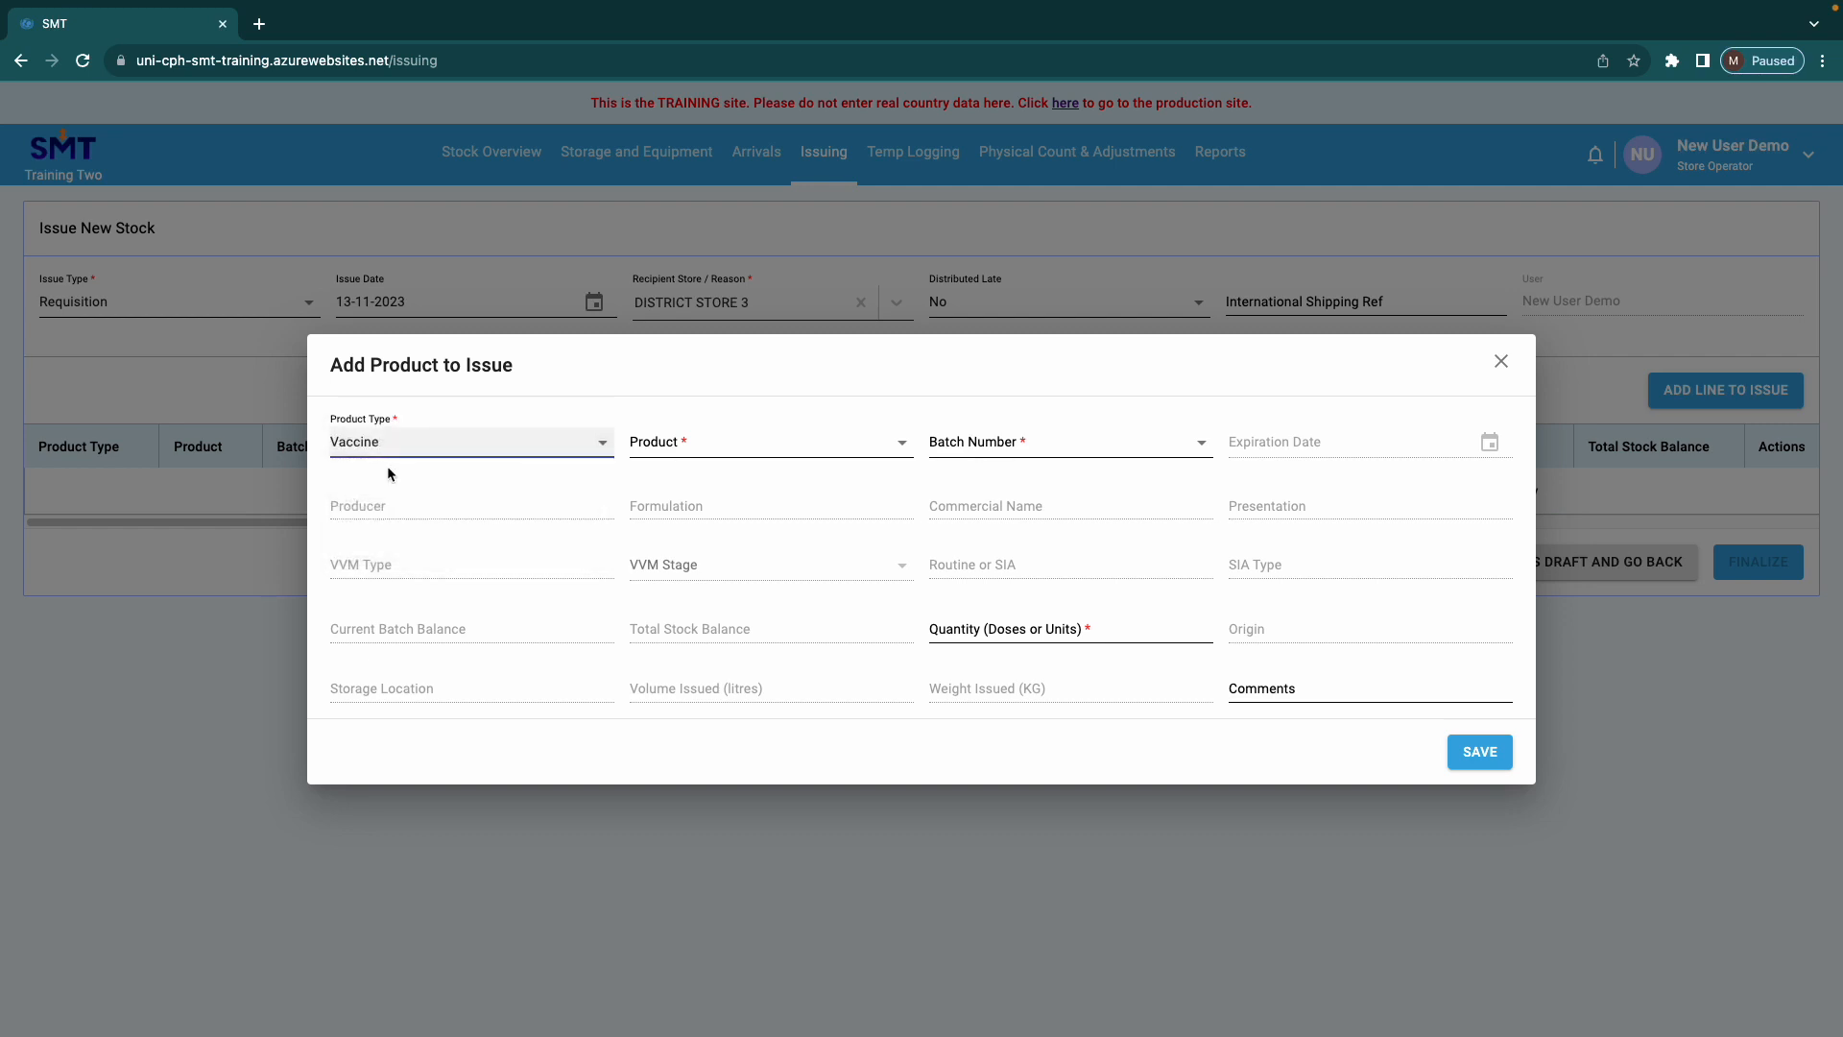
left_click(706, 456)
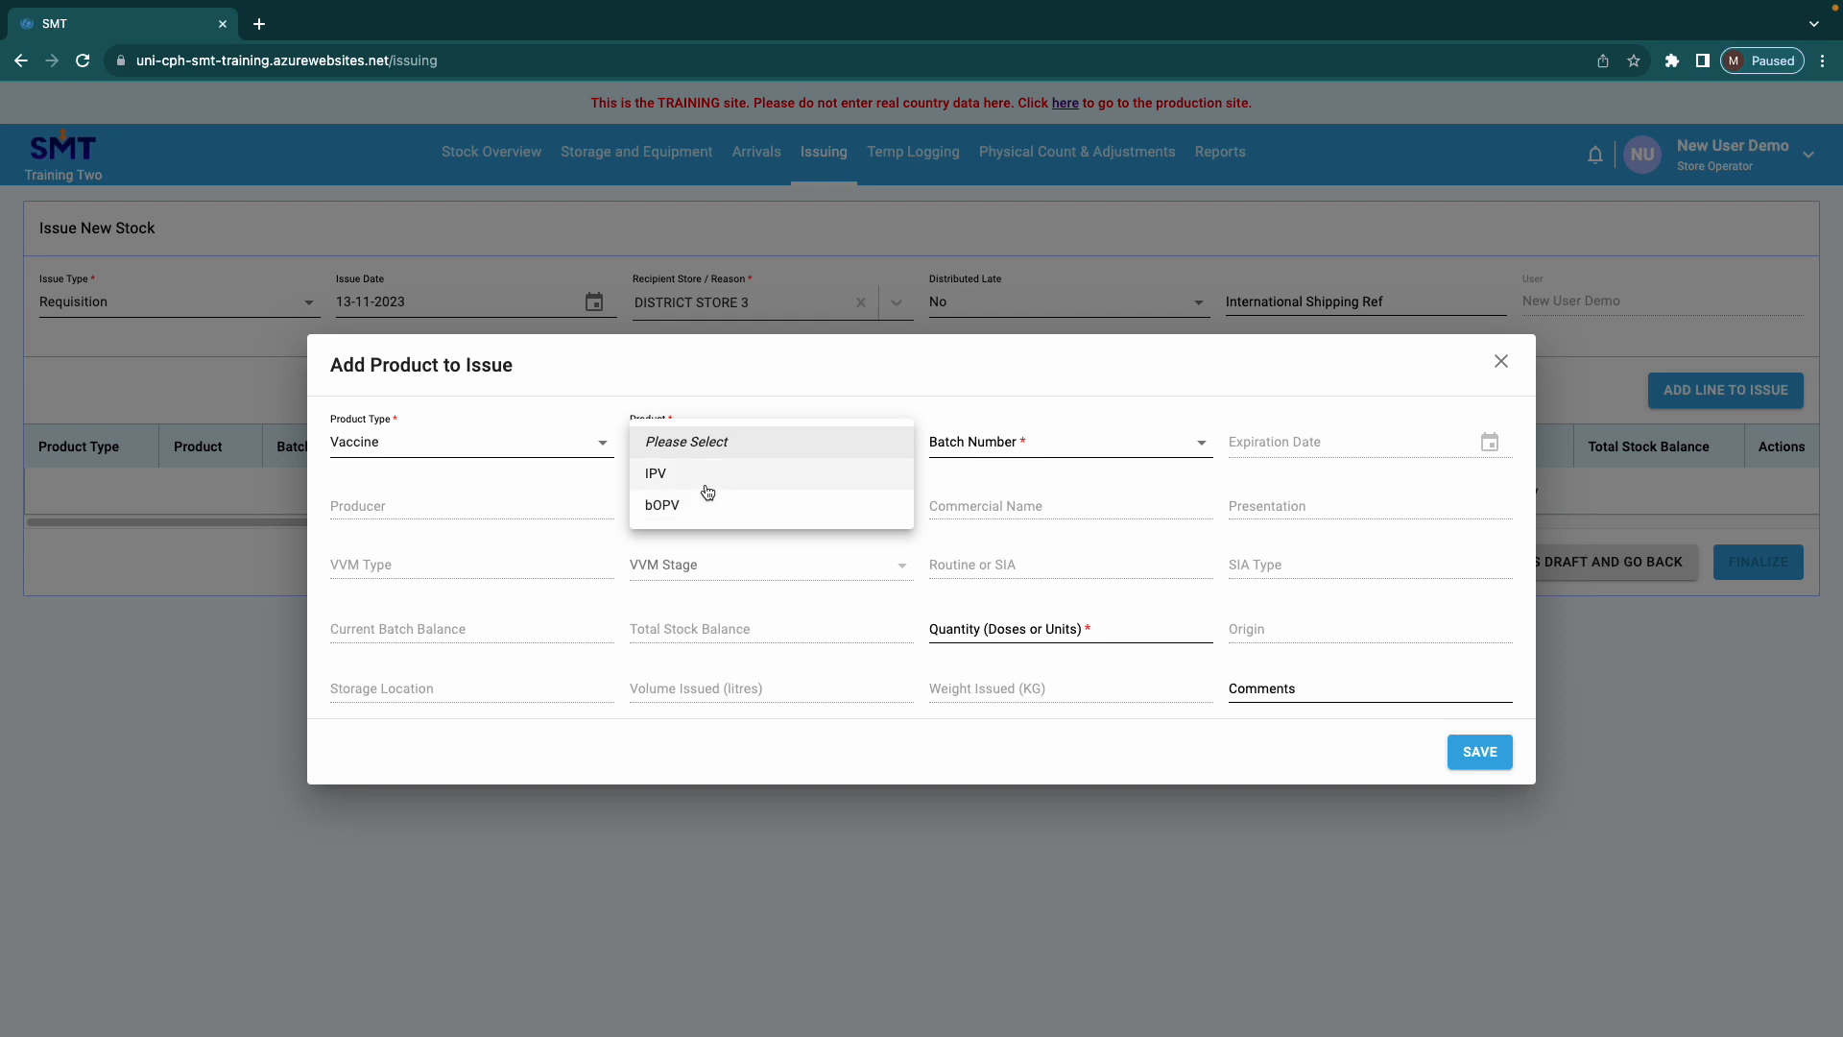
left_click(678, 485)
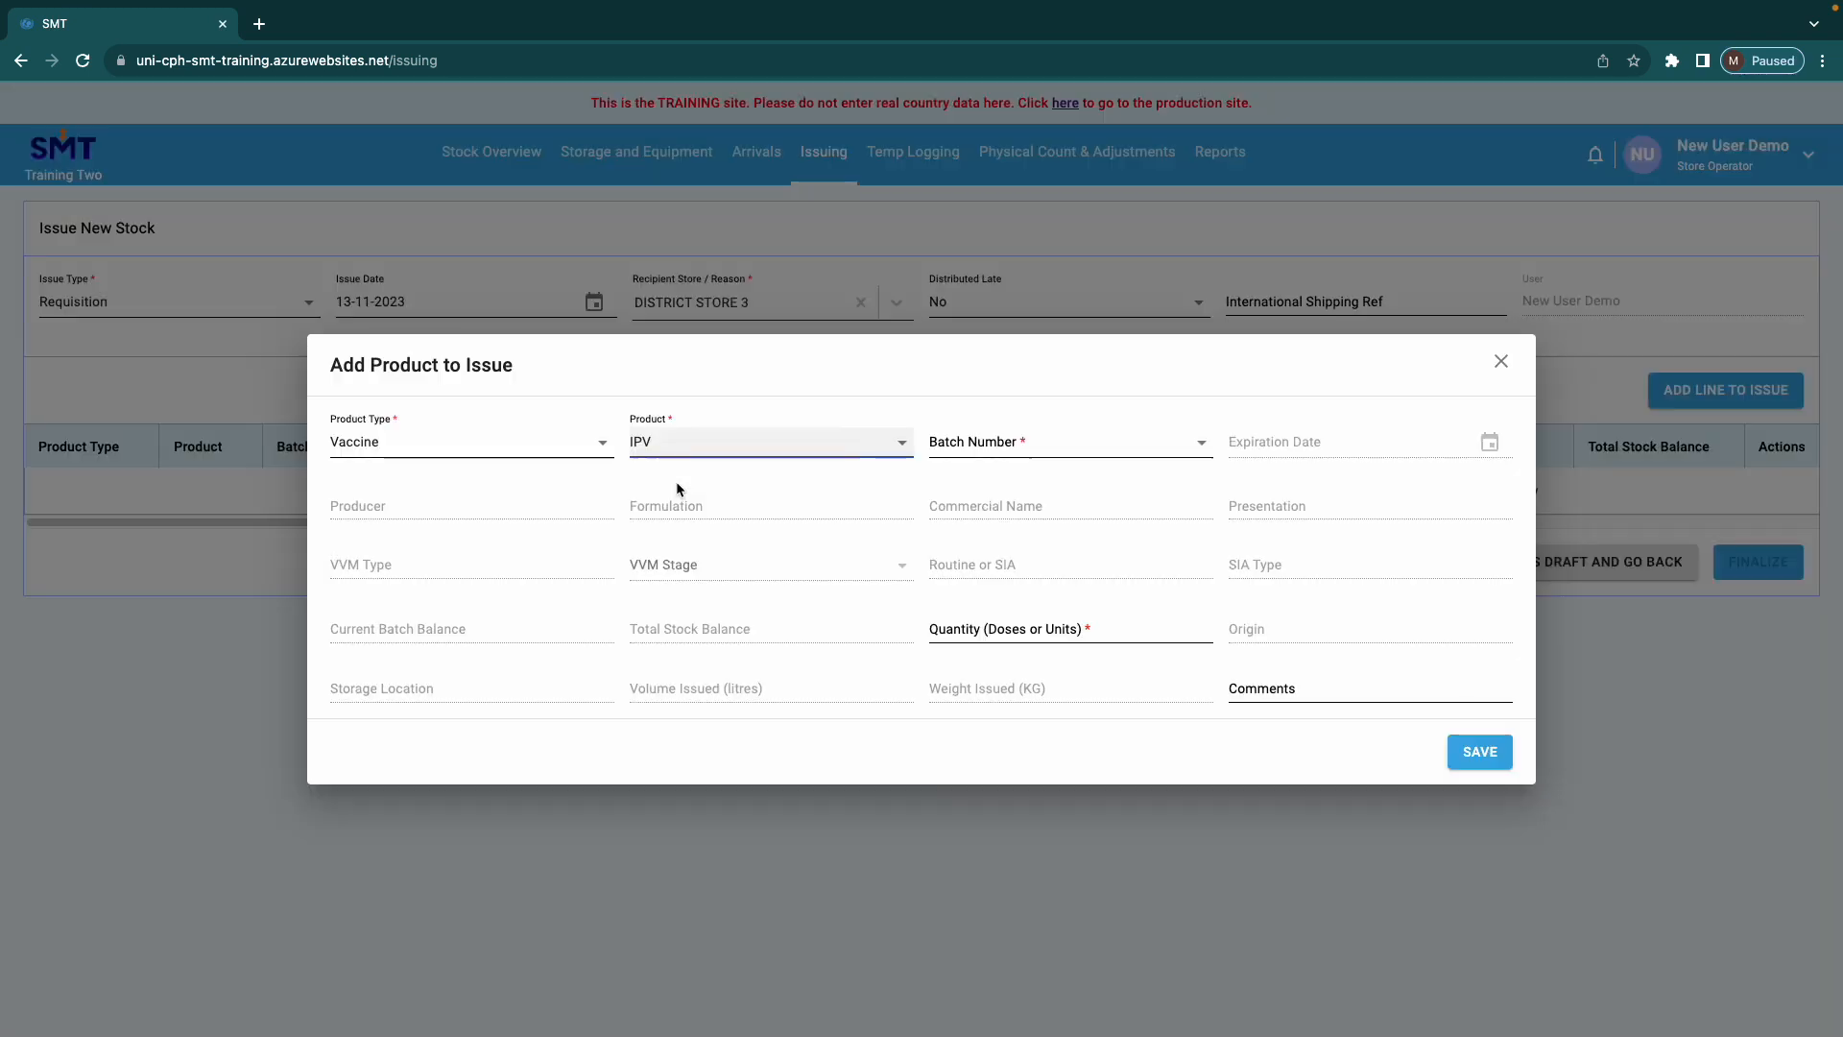
left_click(1036, 453)
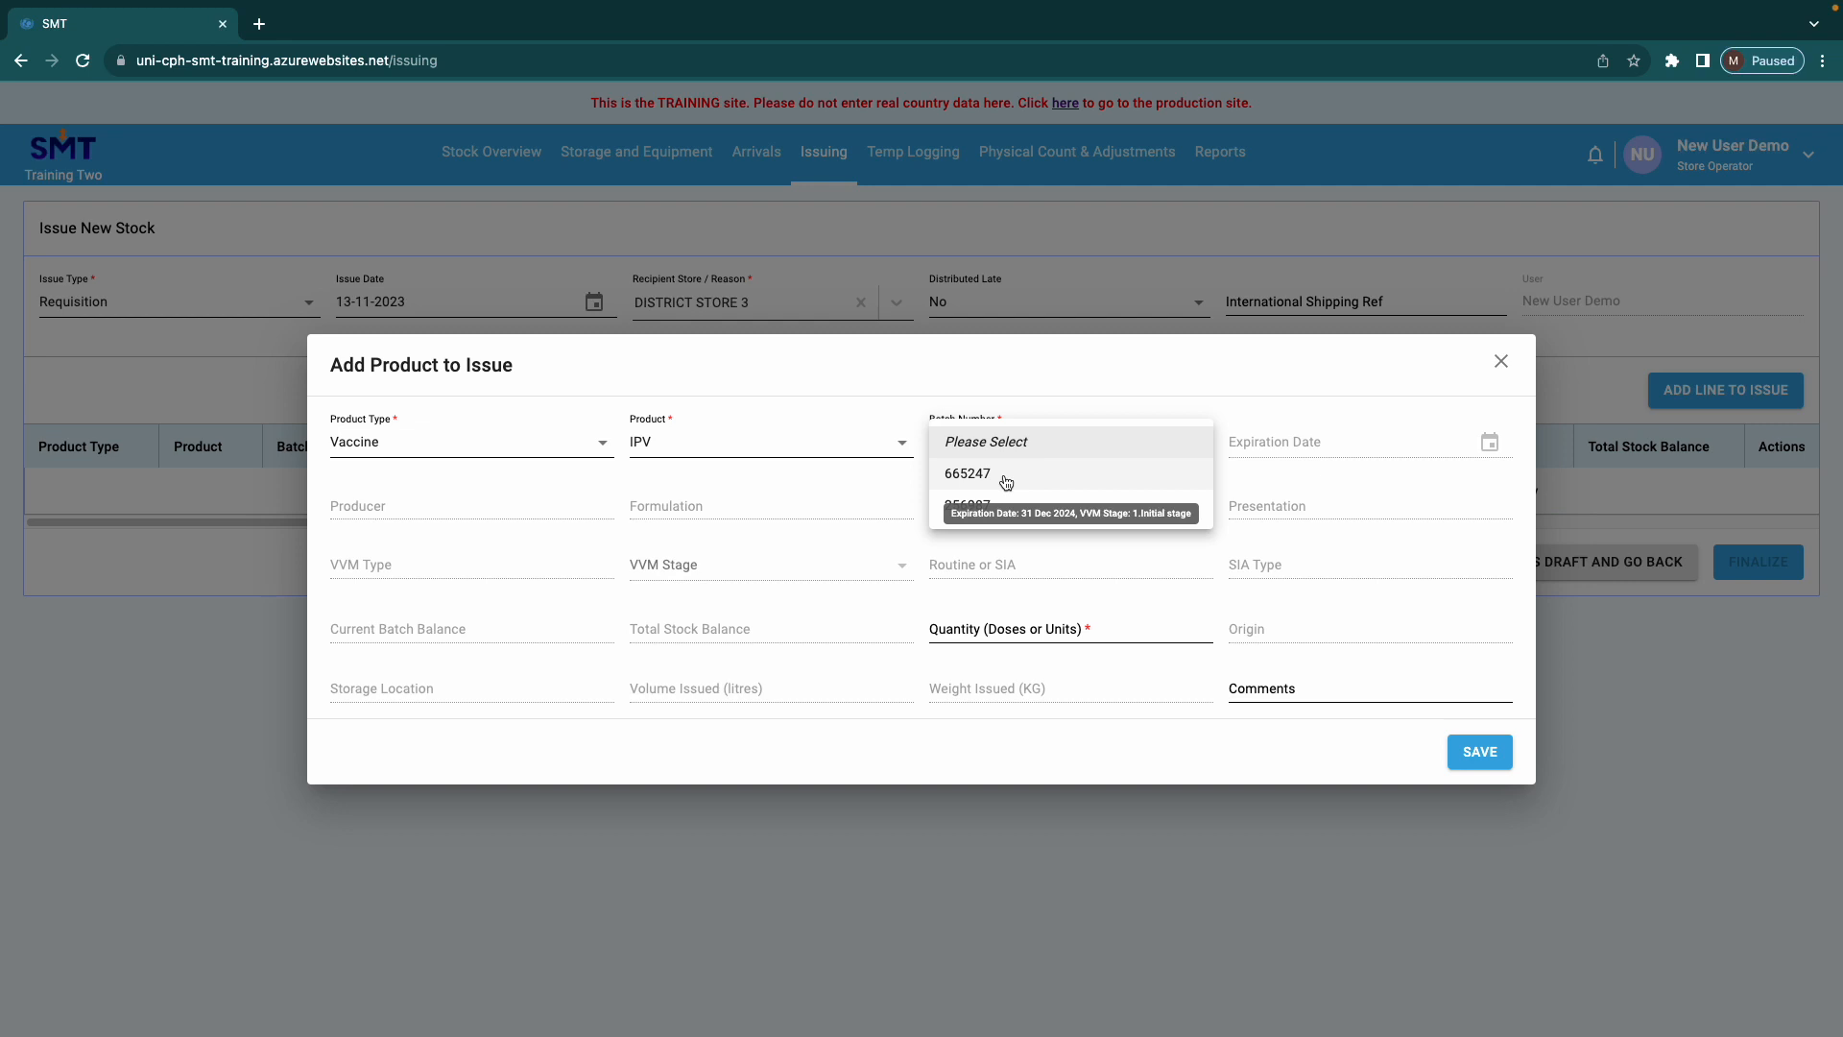
left_click(1005, 478)
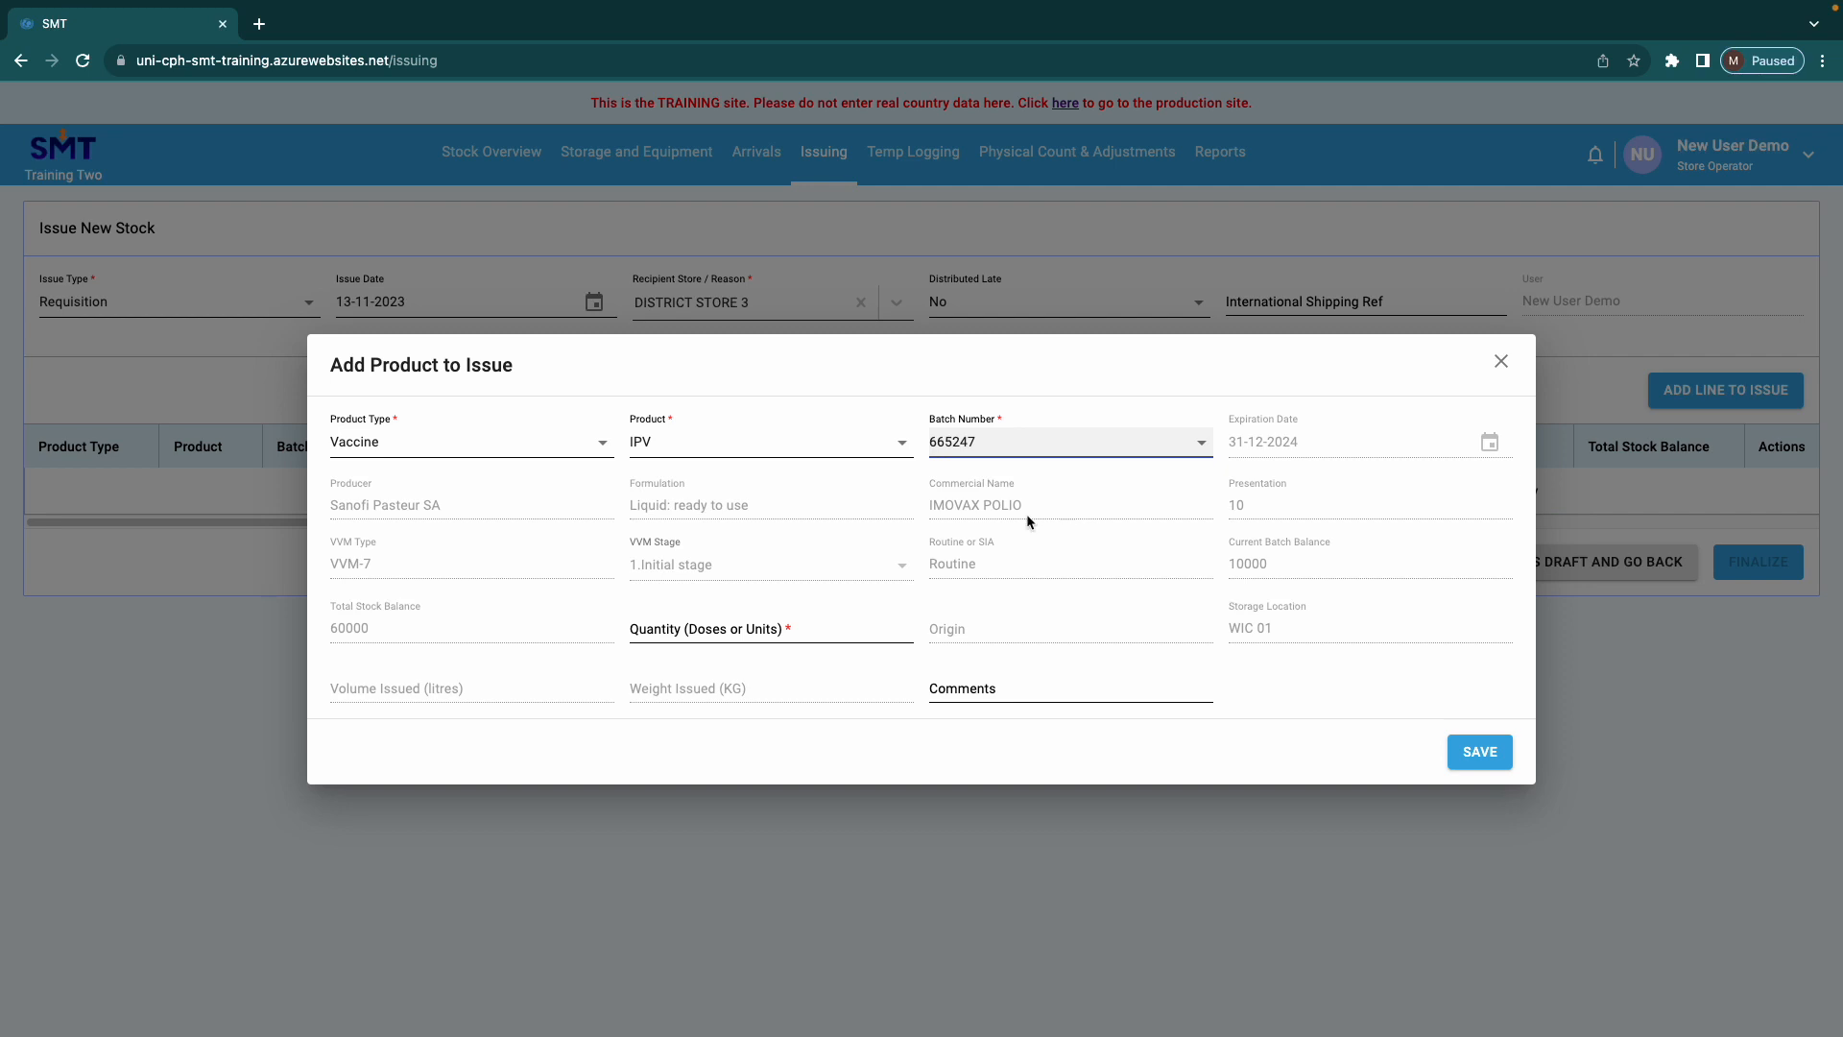
left_click(665, 626)
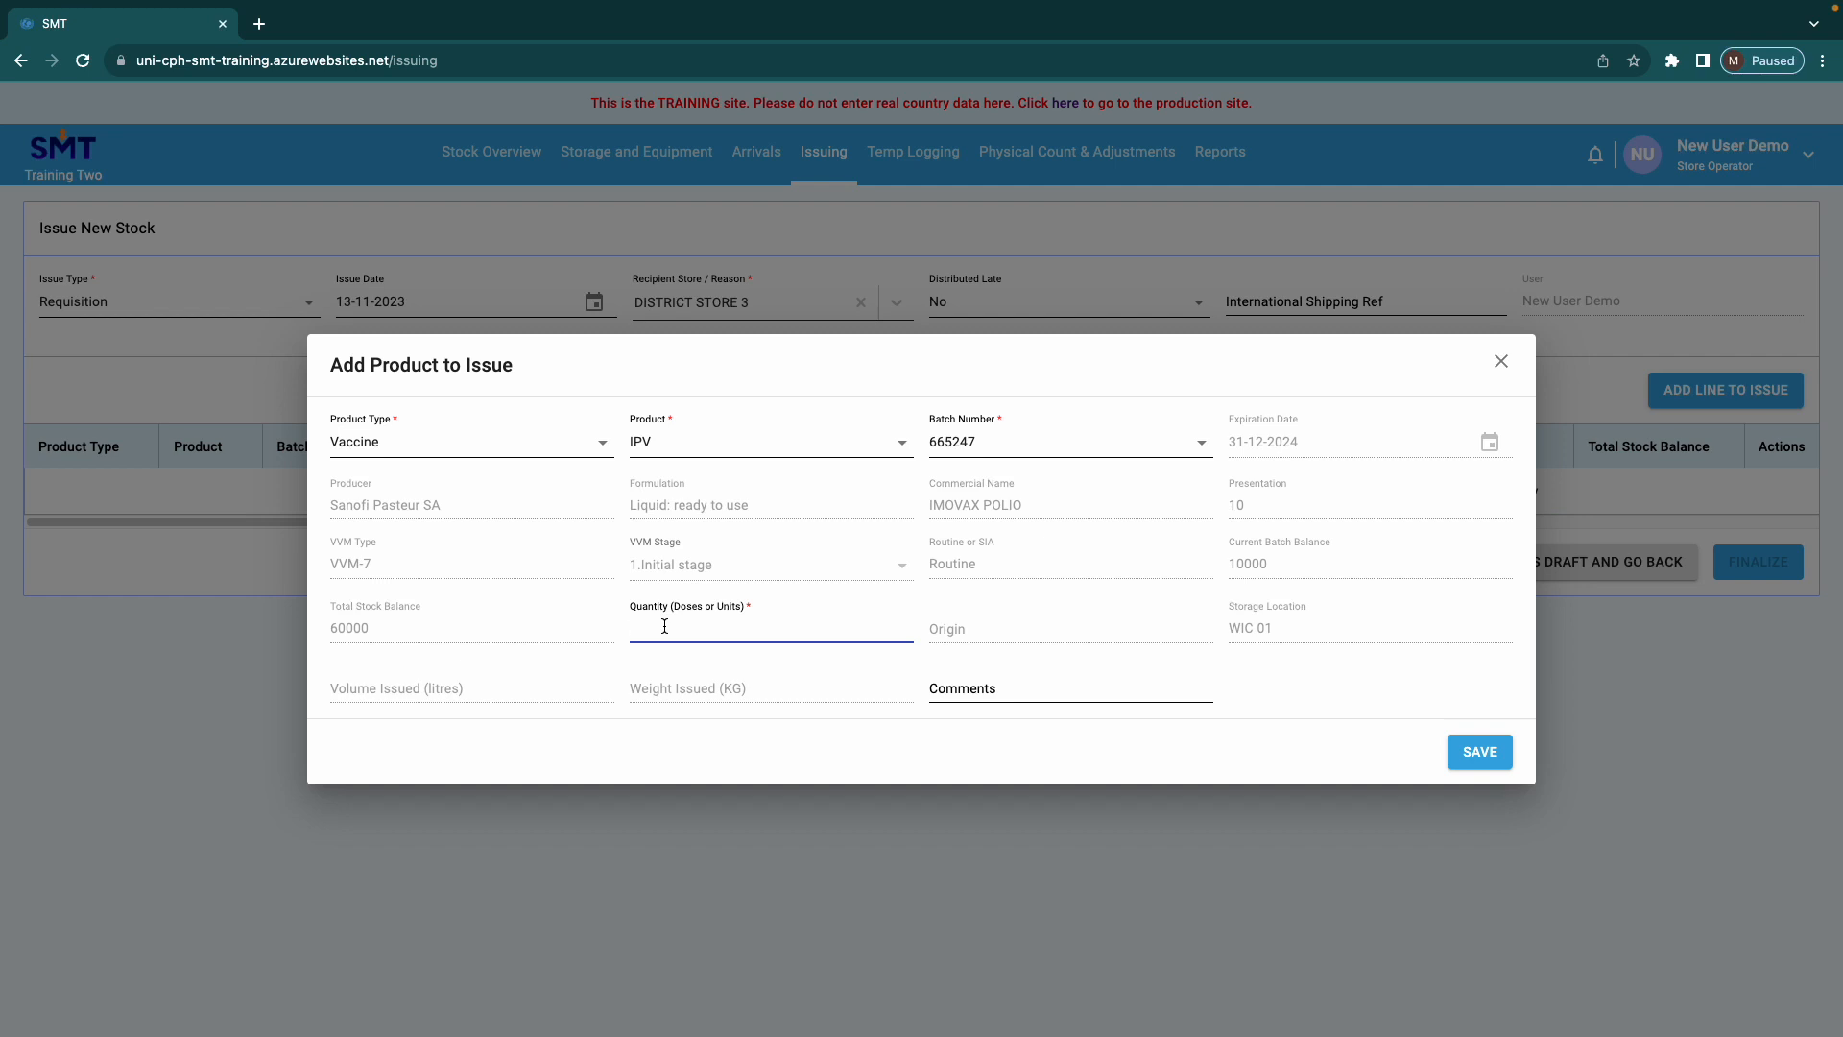
type("4000")
left_click(1479, 753)
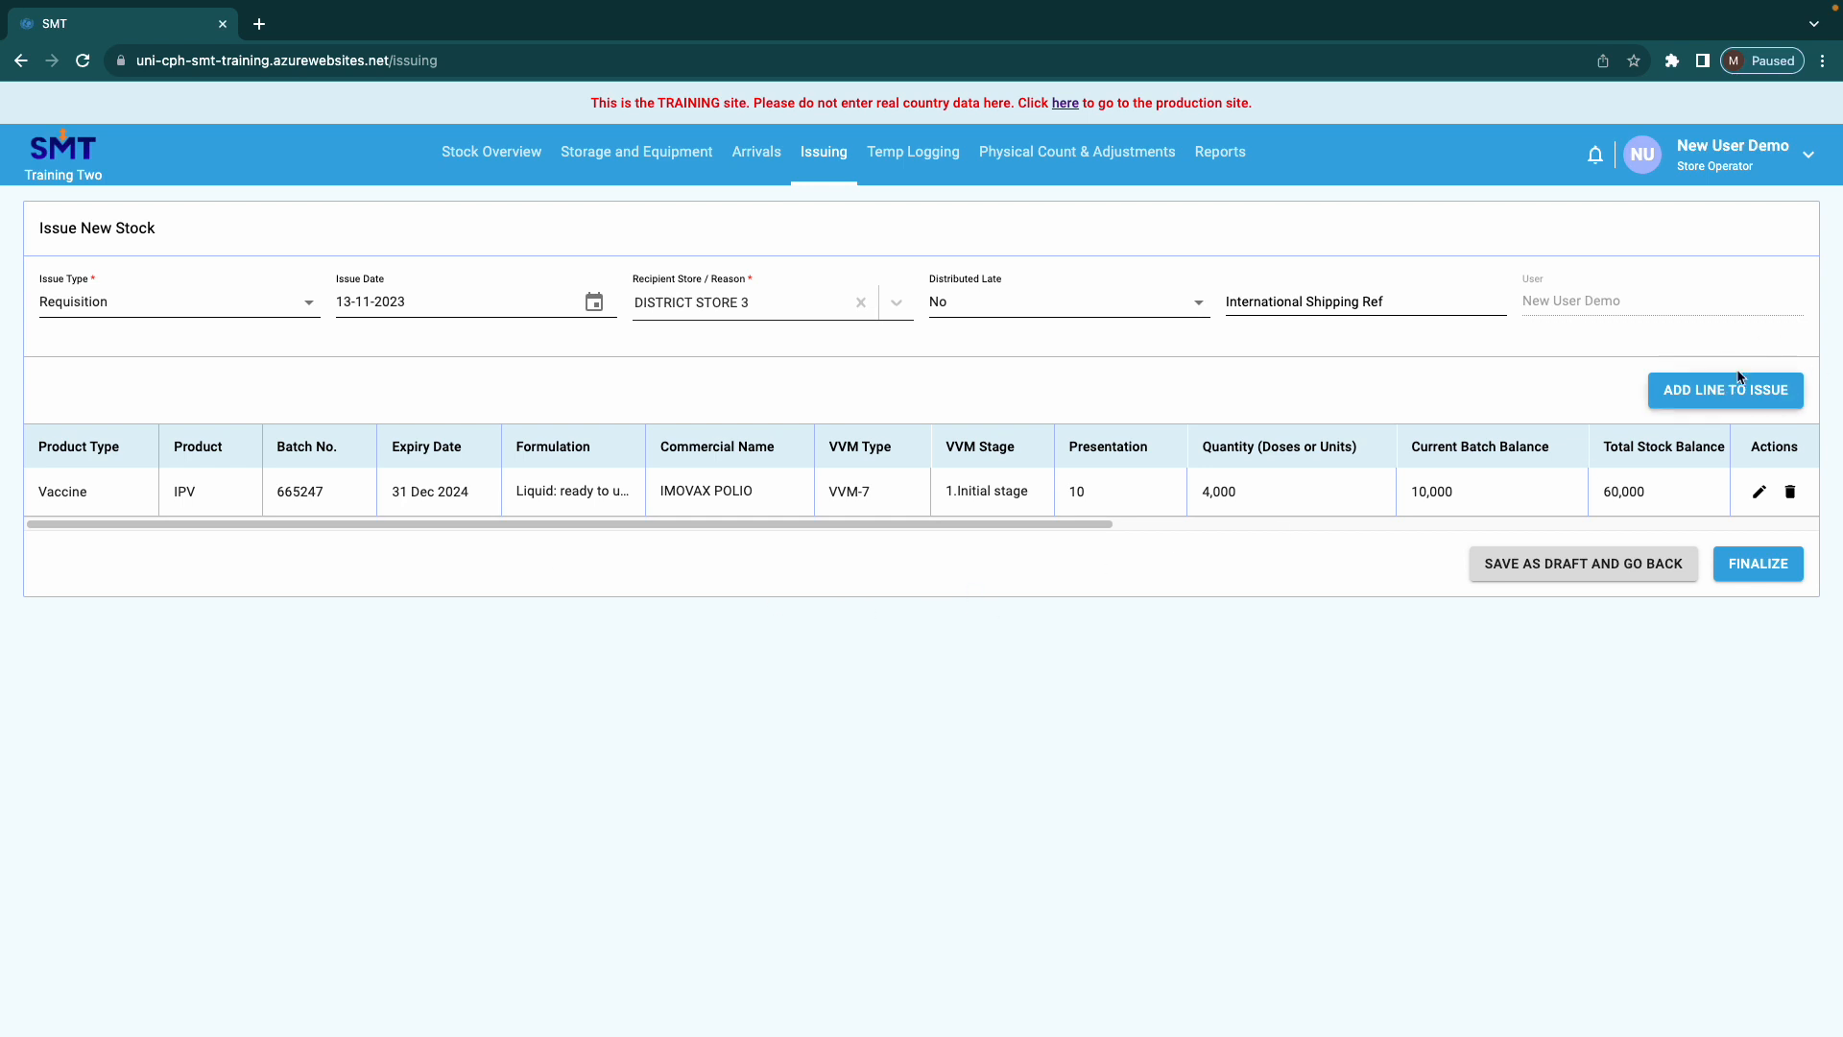
Add a second Vaccine line for bOPV, batch 5976811, with a quantity of 2000 doses, and save it
left_click(1740, 404)
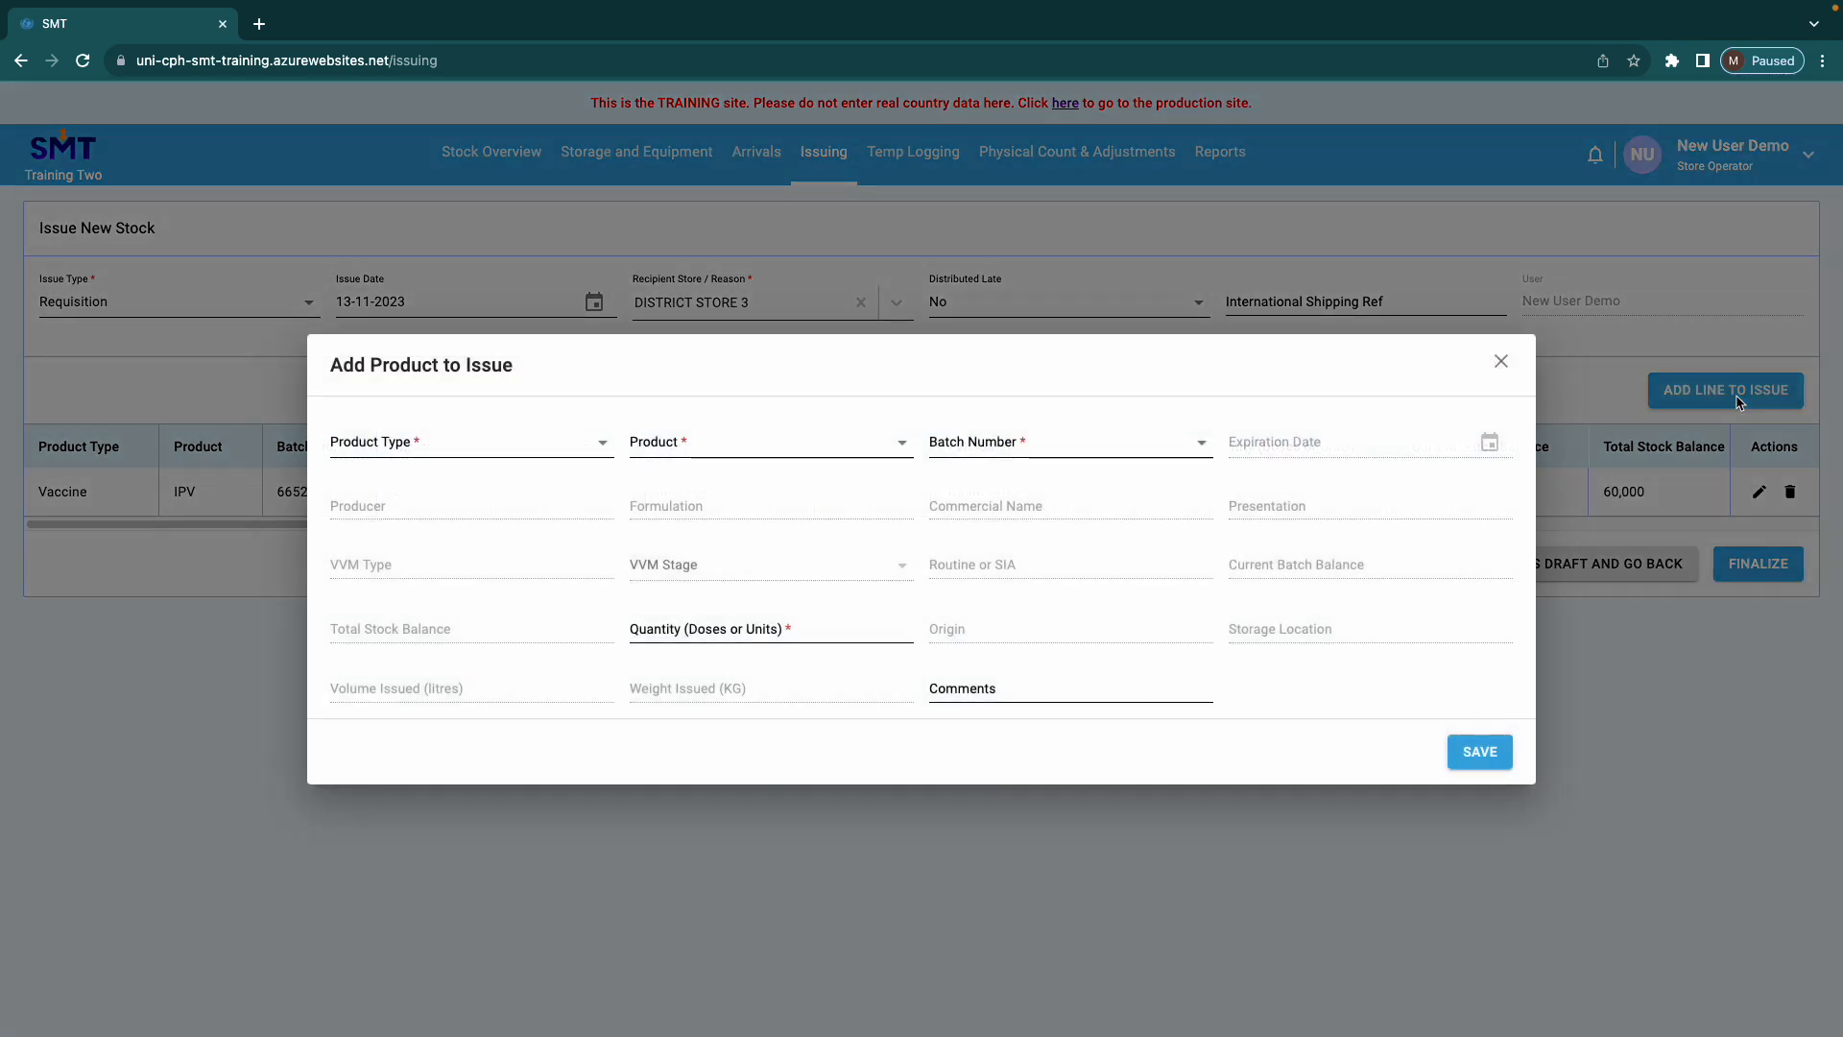
left_click(594, 454)
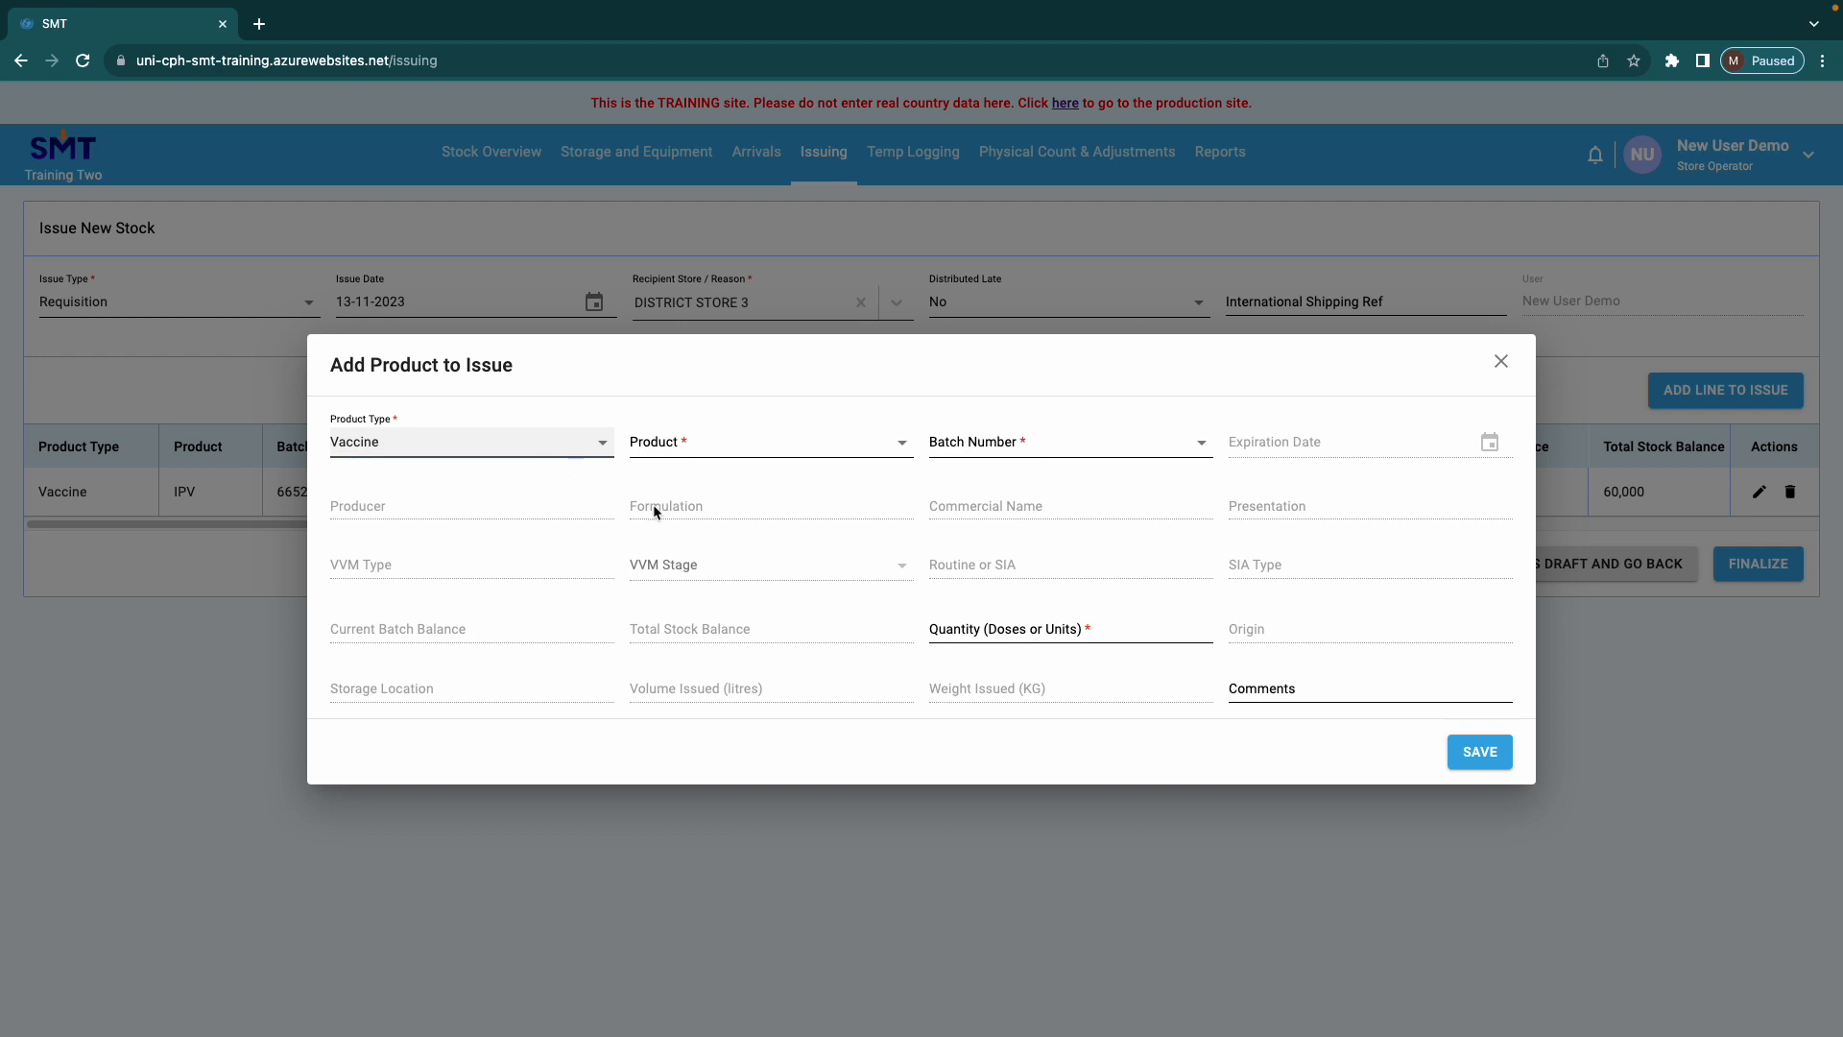
left_click(728, 451)
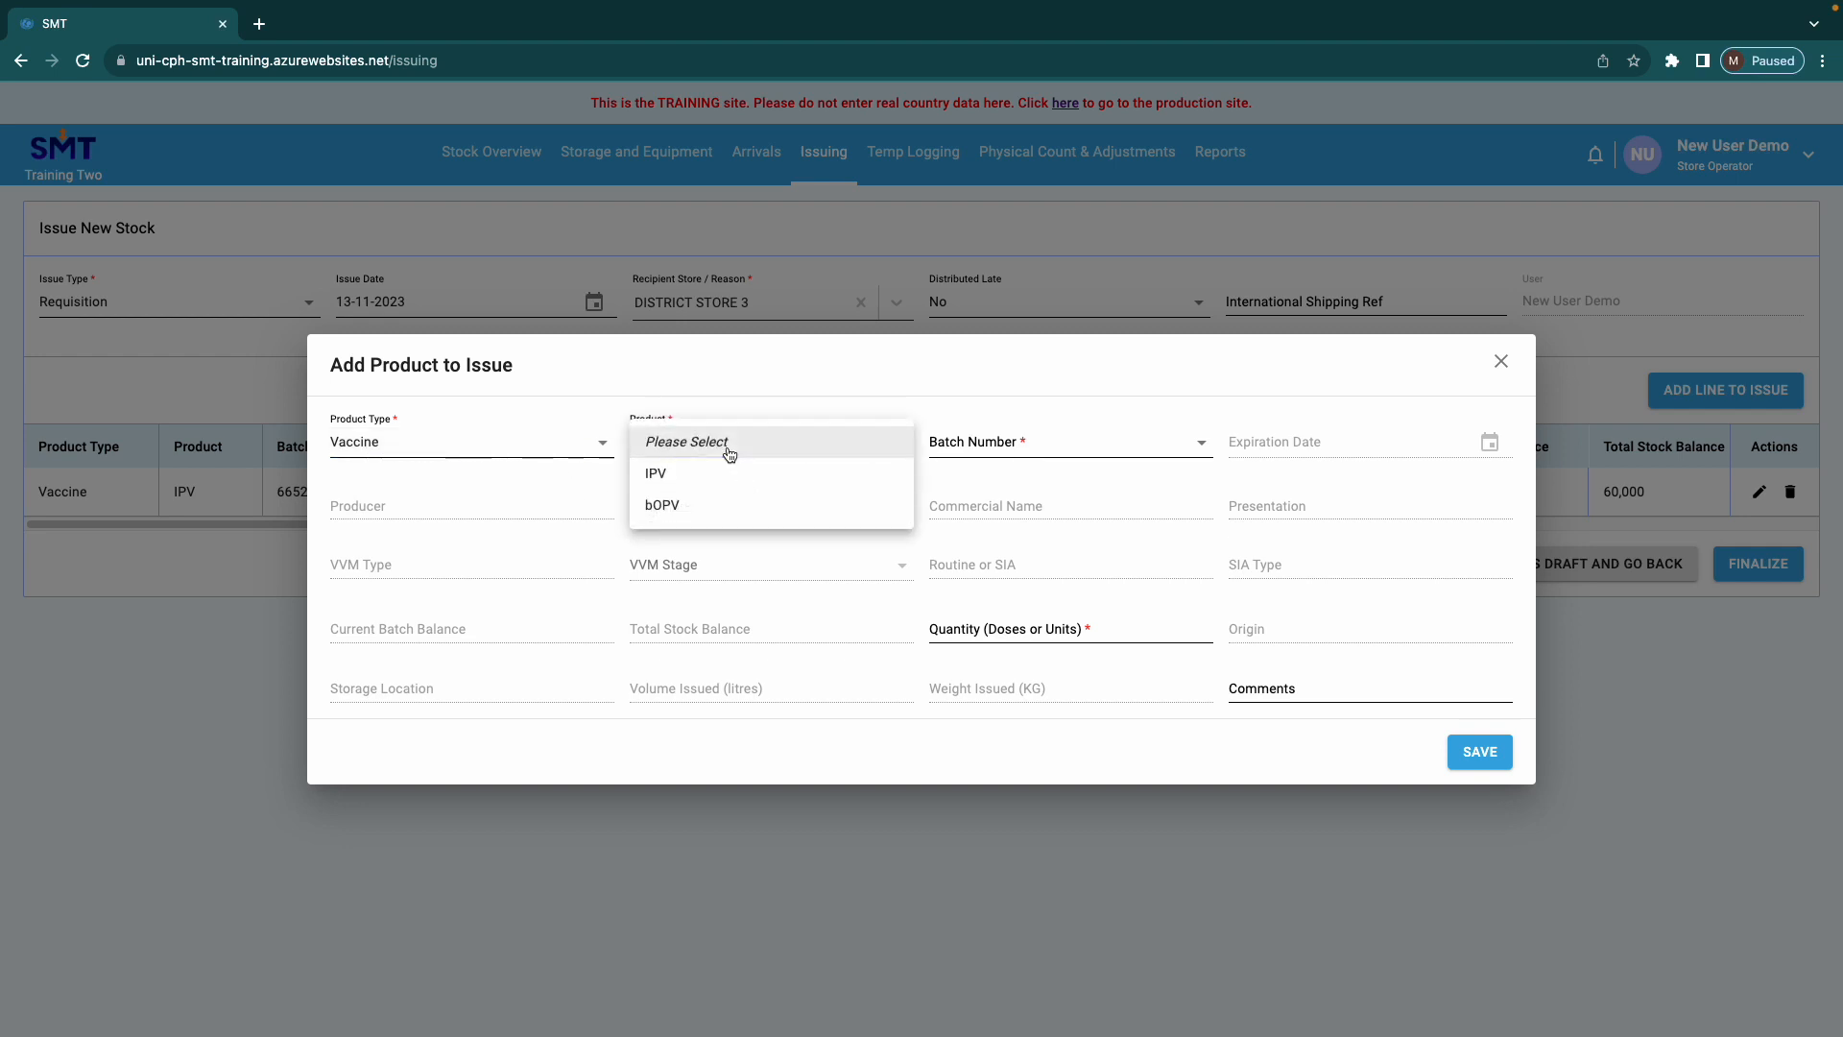
left_click(695, 510)
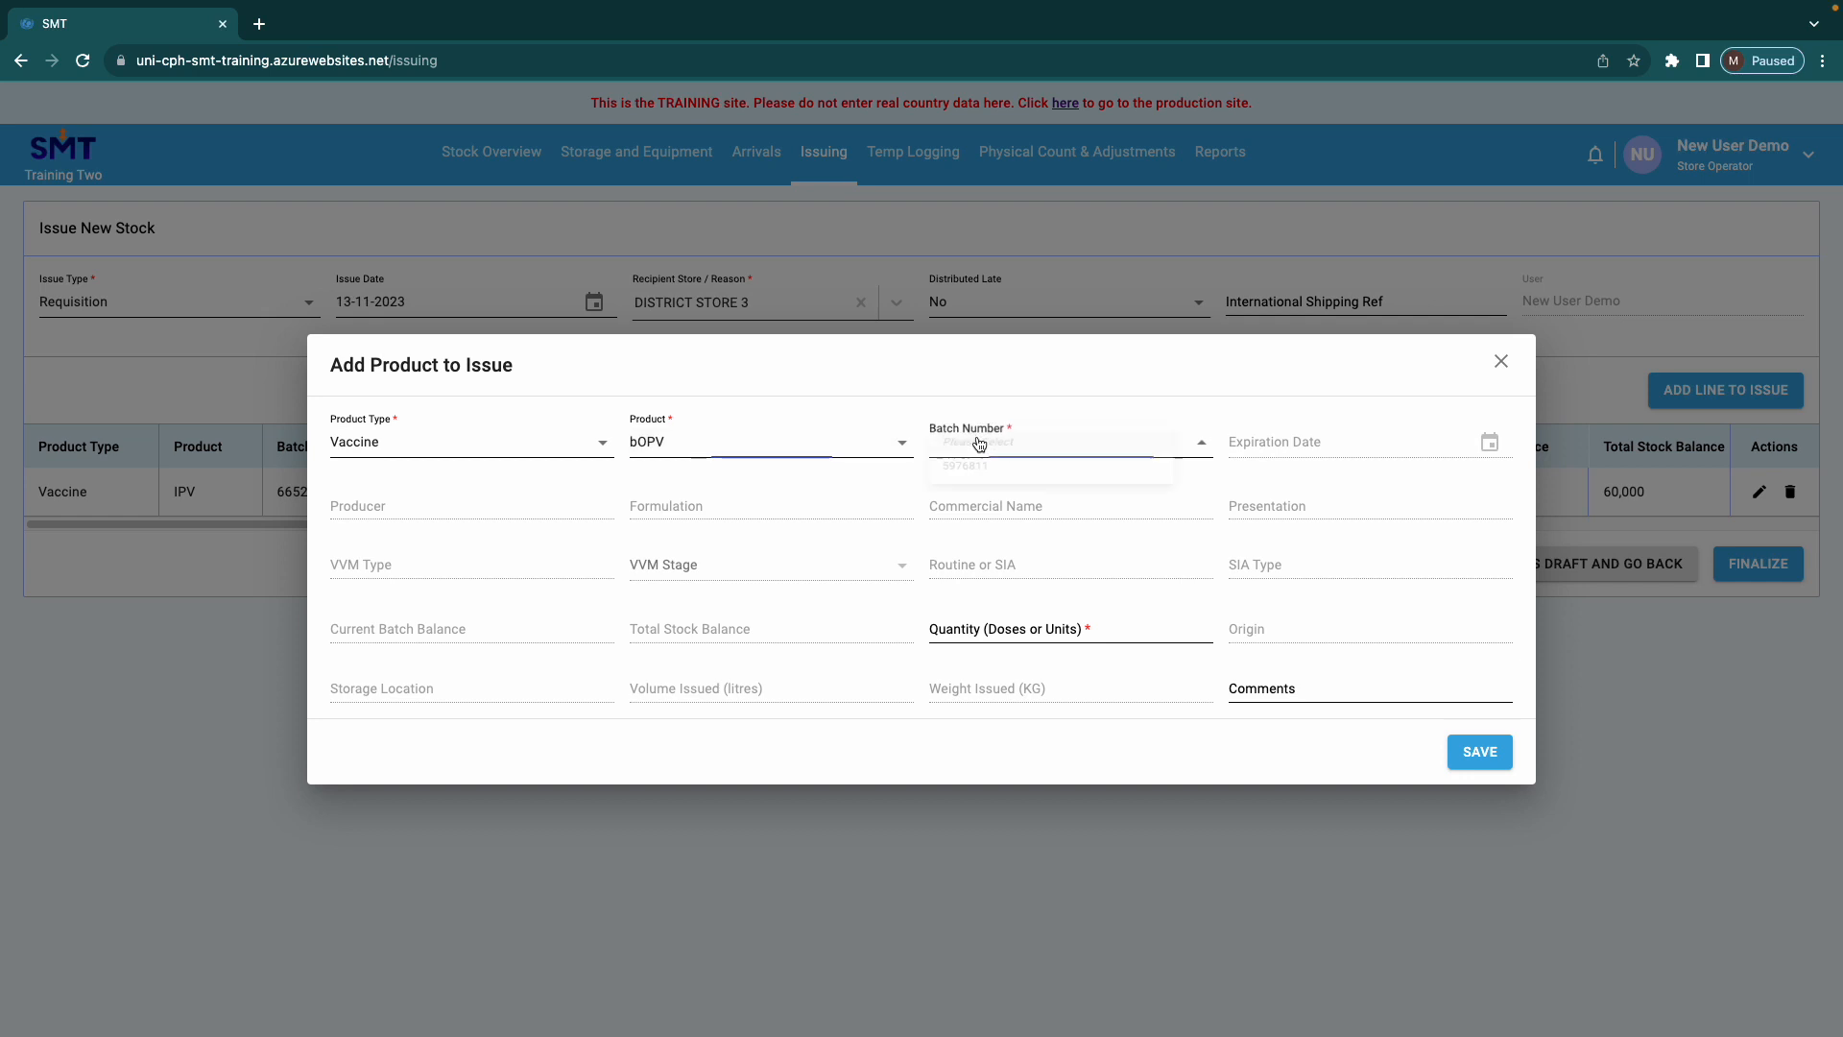
left_click(979, 442)
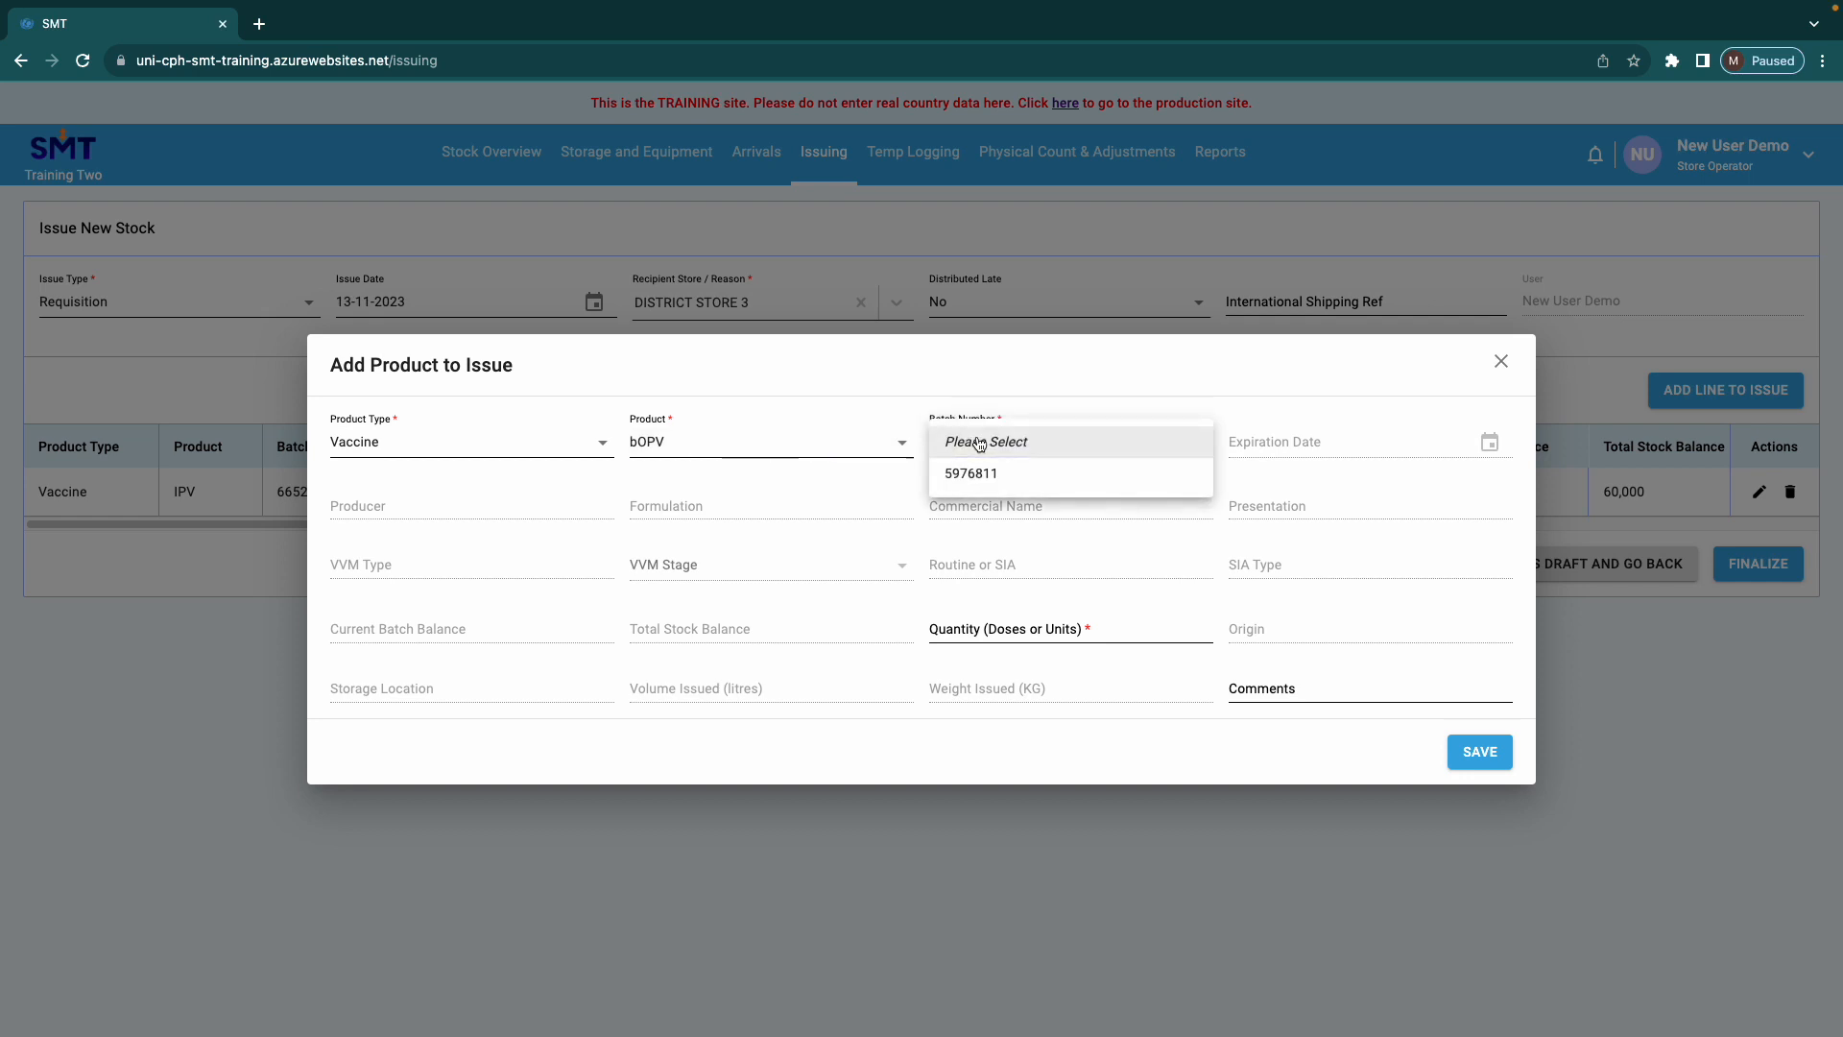
left_click(983, 475)
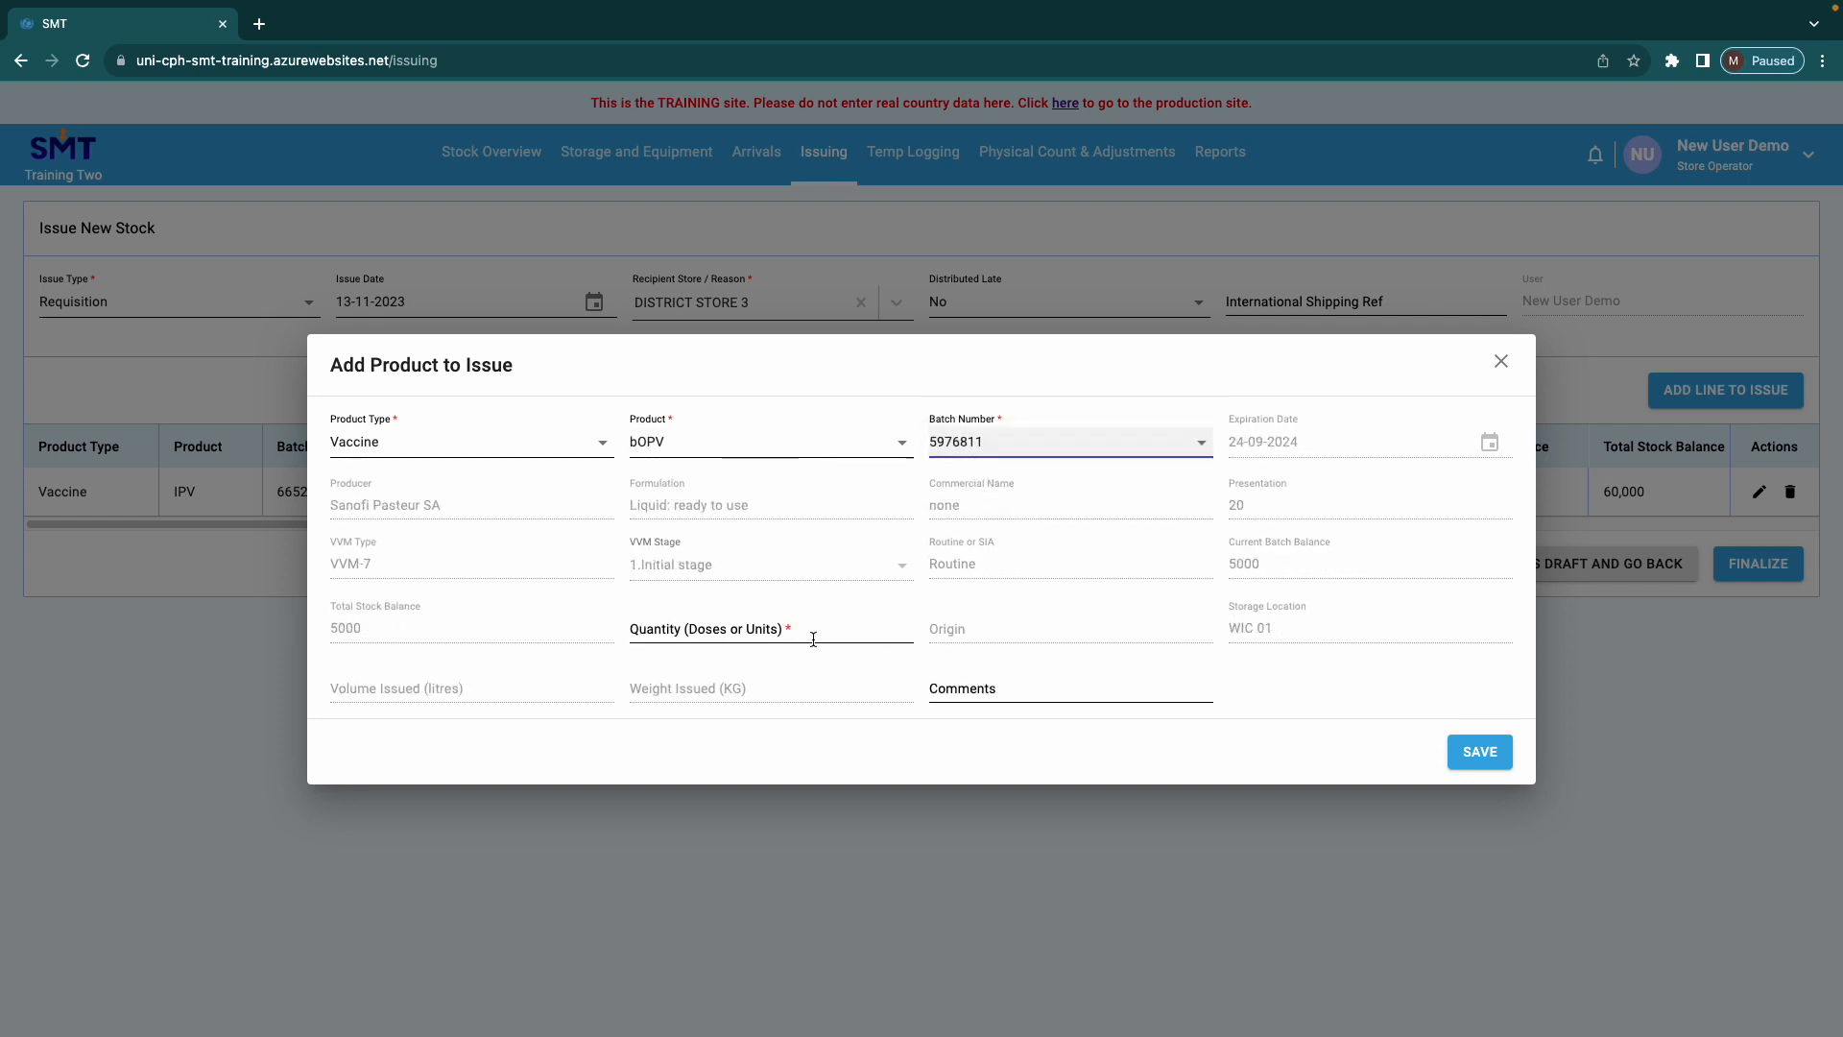
left_click(736, 623)
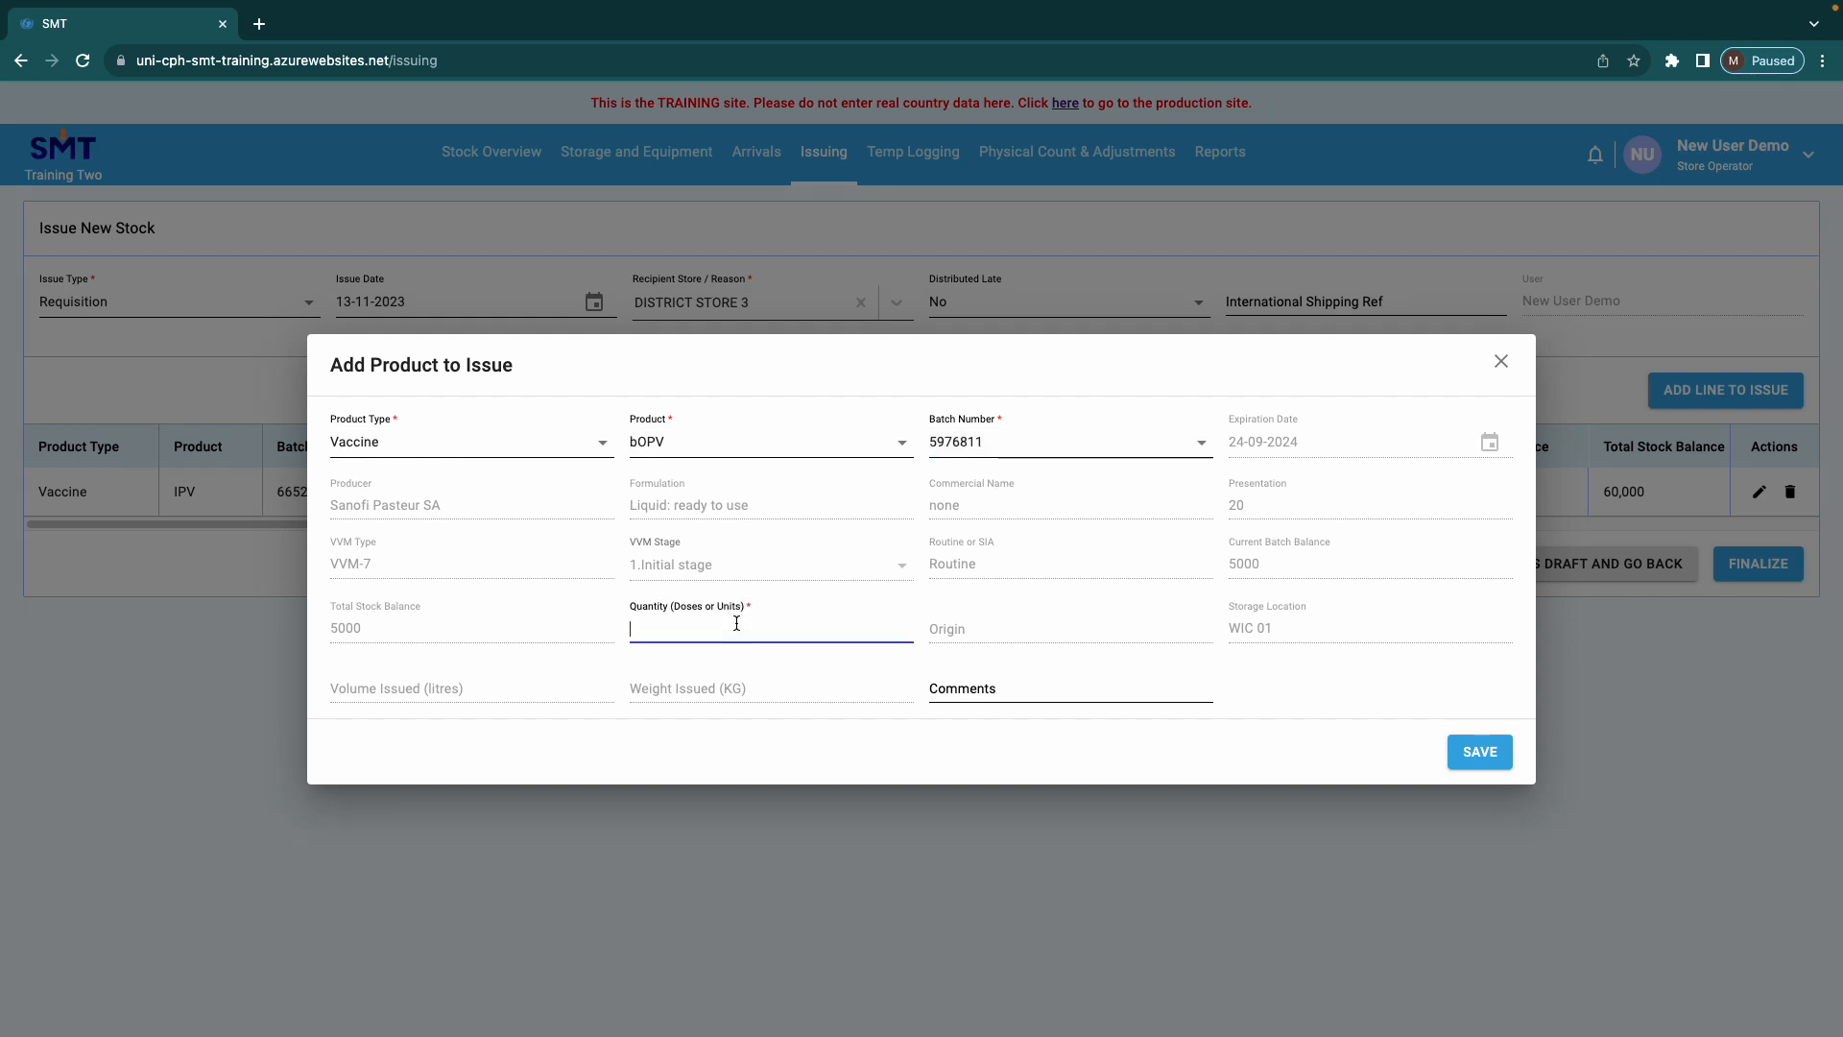
type("2000")
left_click(1478, 758)
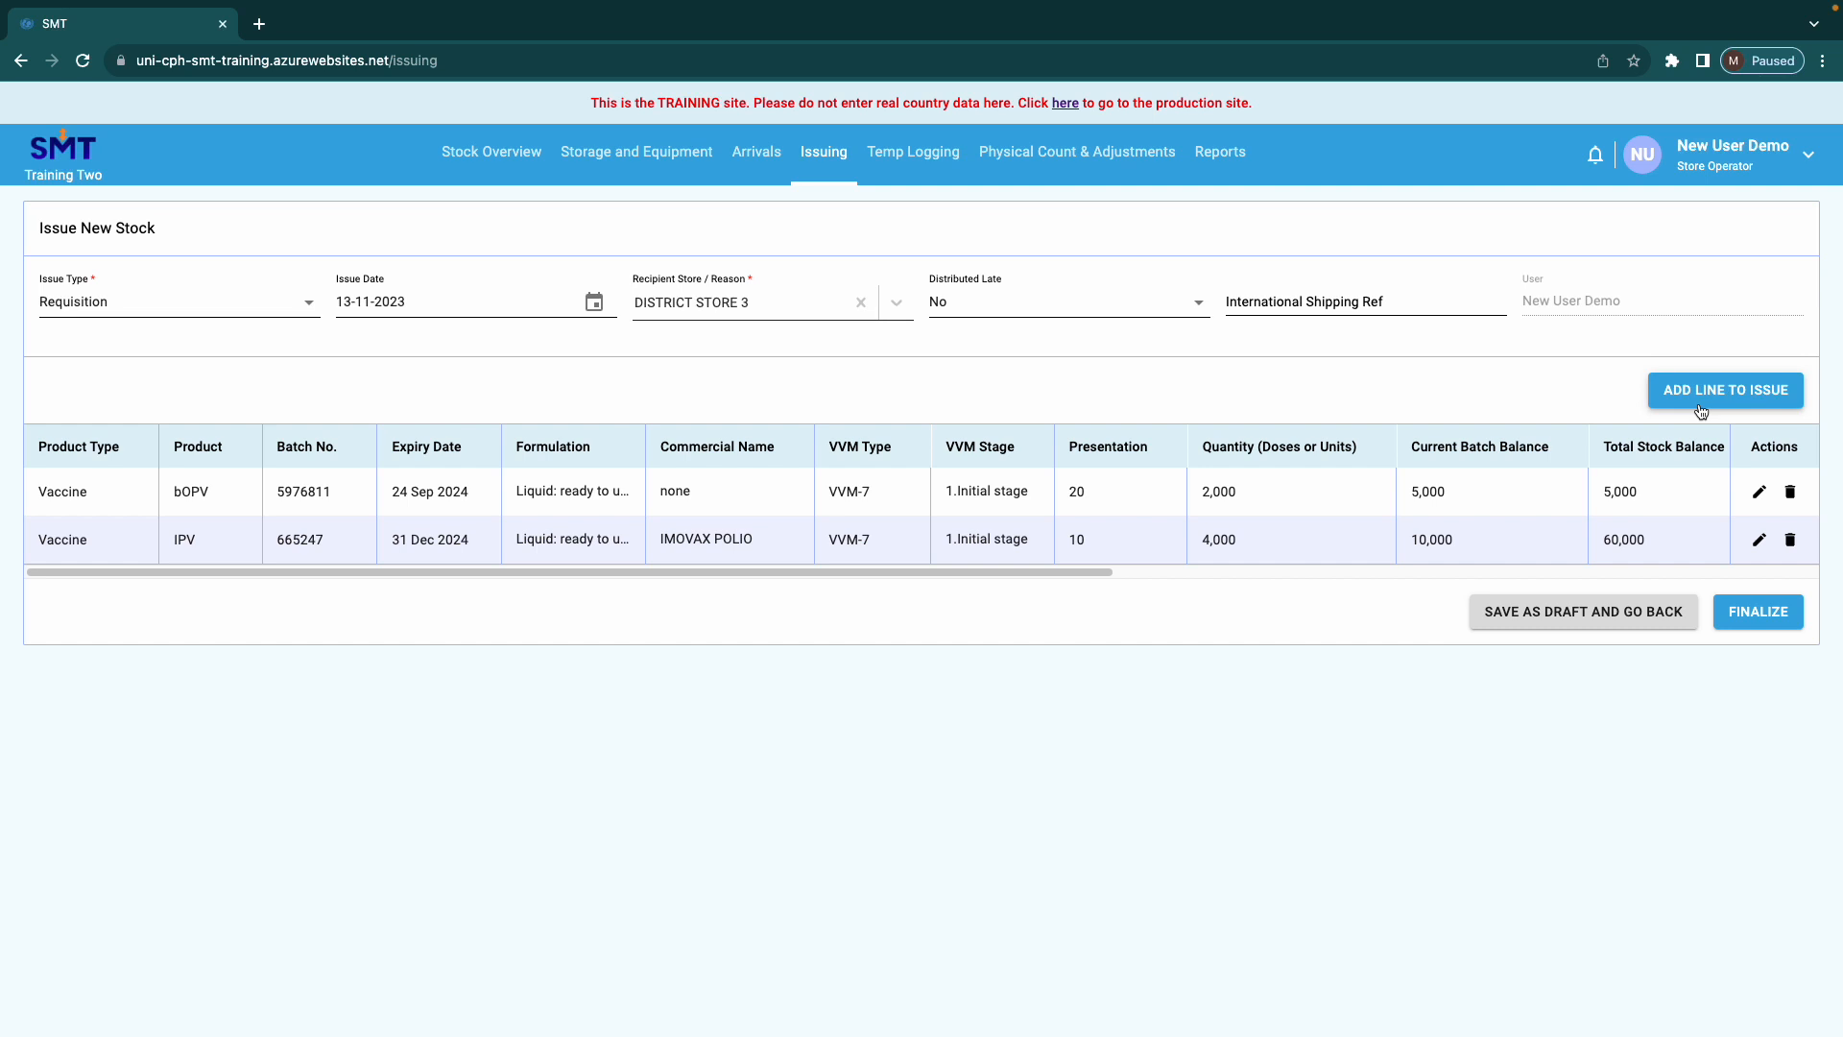
Review the bOPV line in its edit form, update it as is, and save the issue as a draft
left_click(1762, 493)
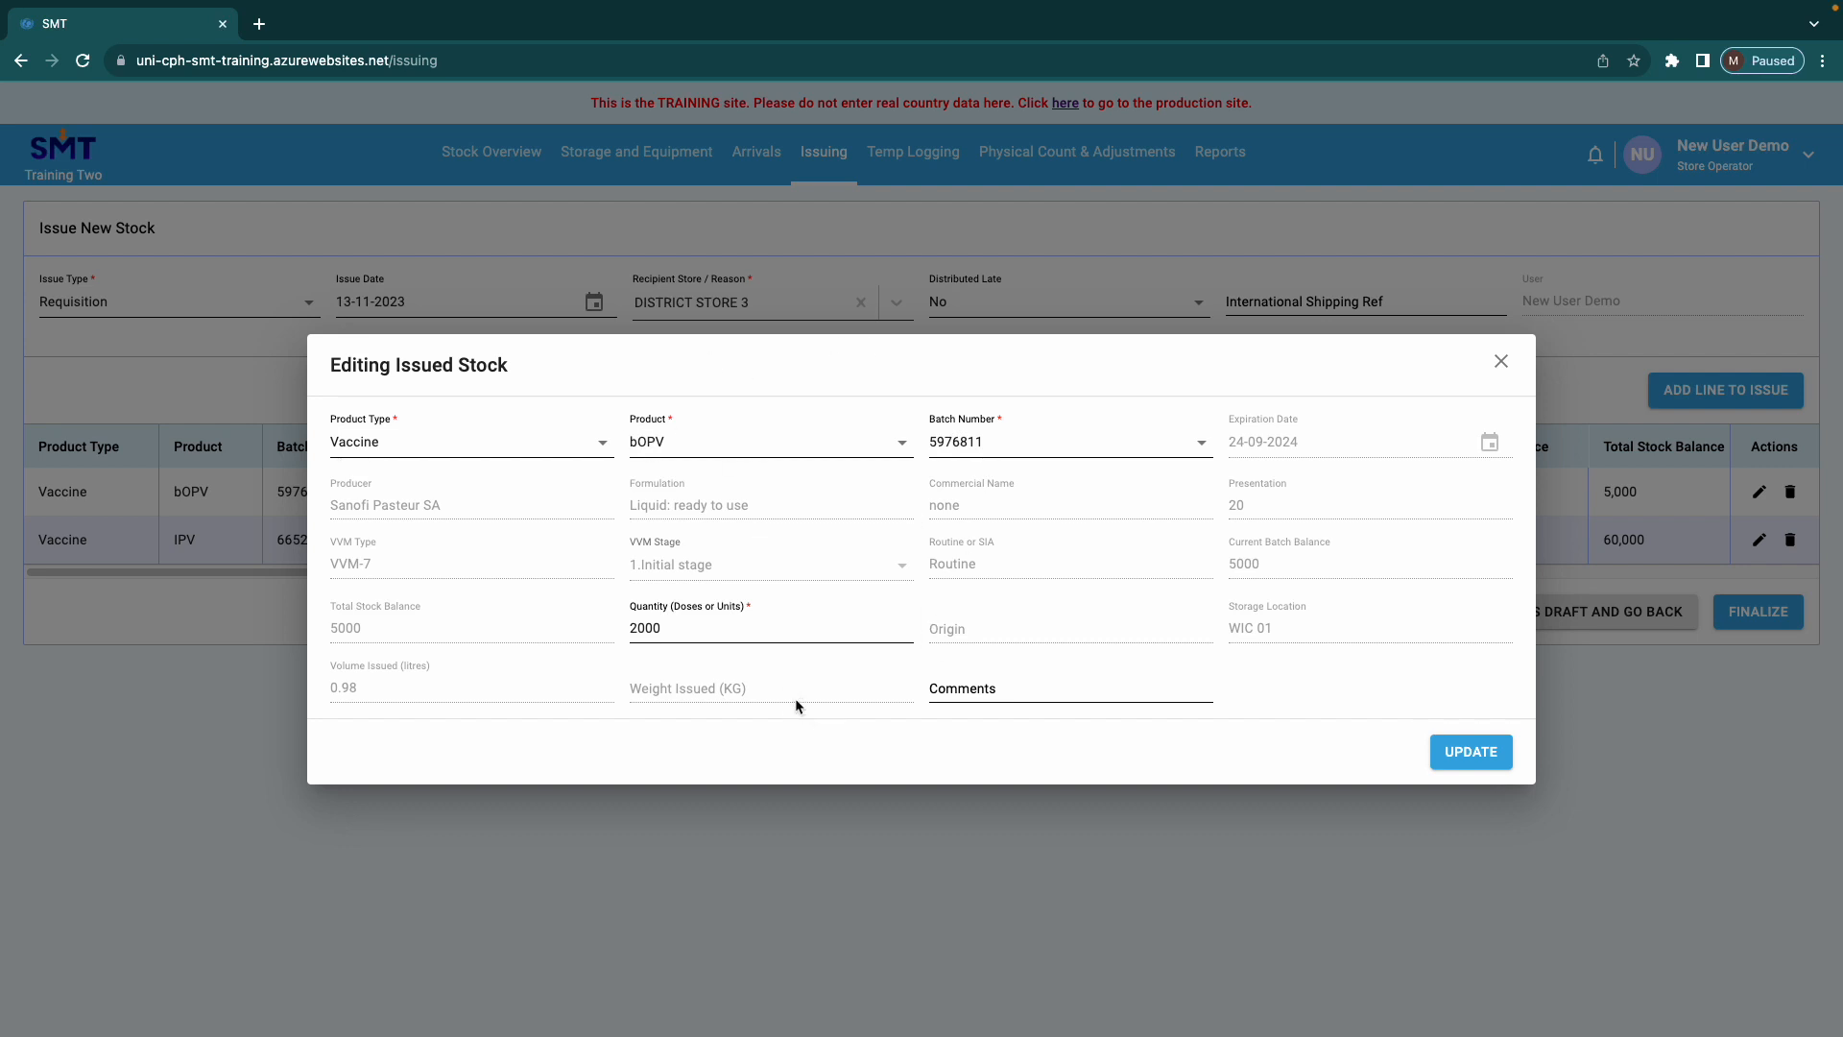
left_click(1479, 758)
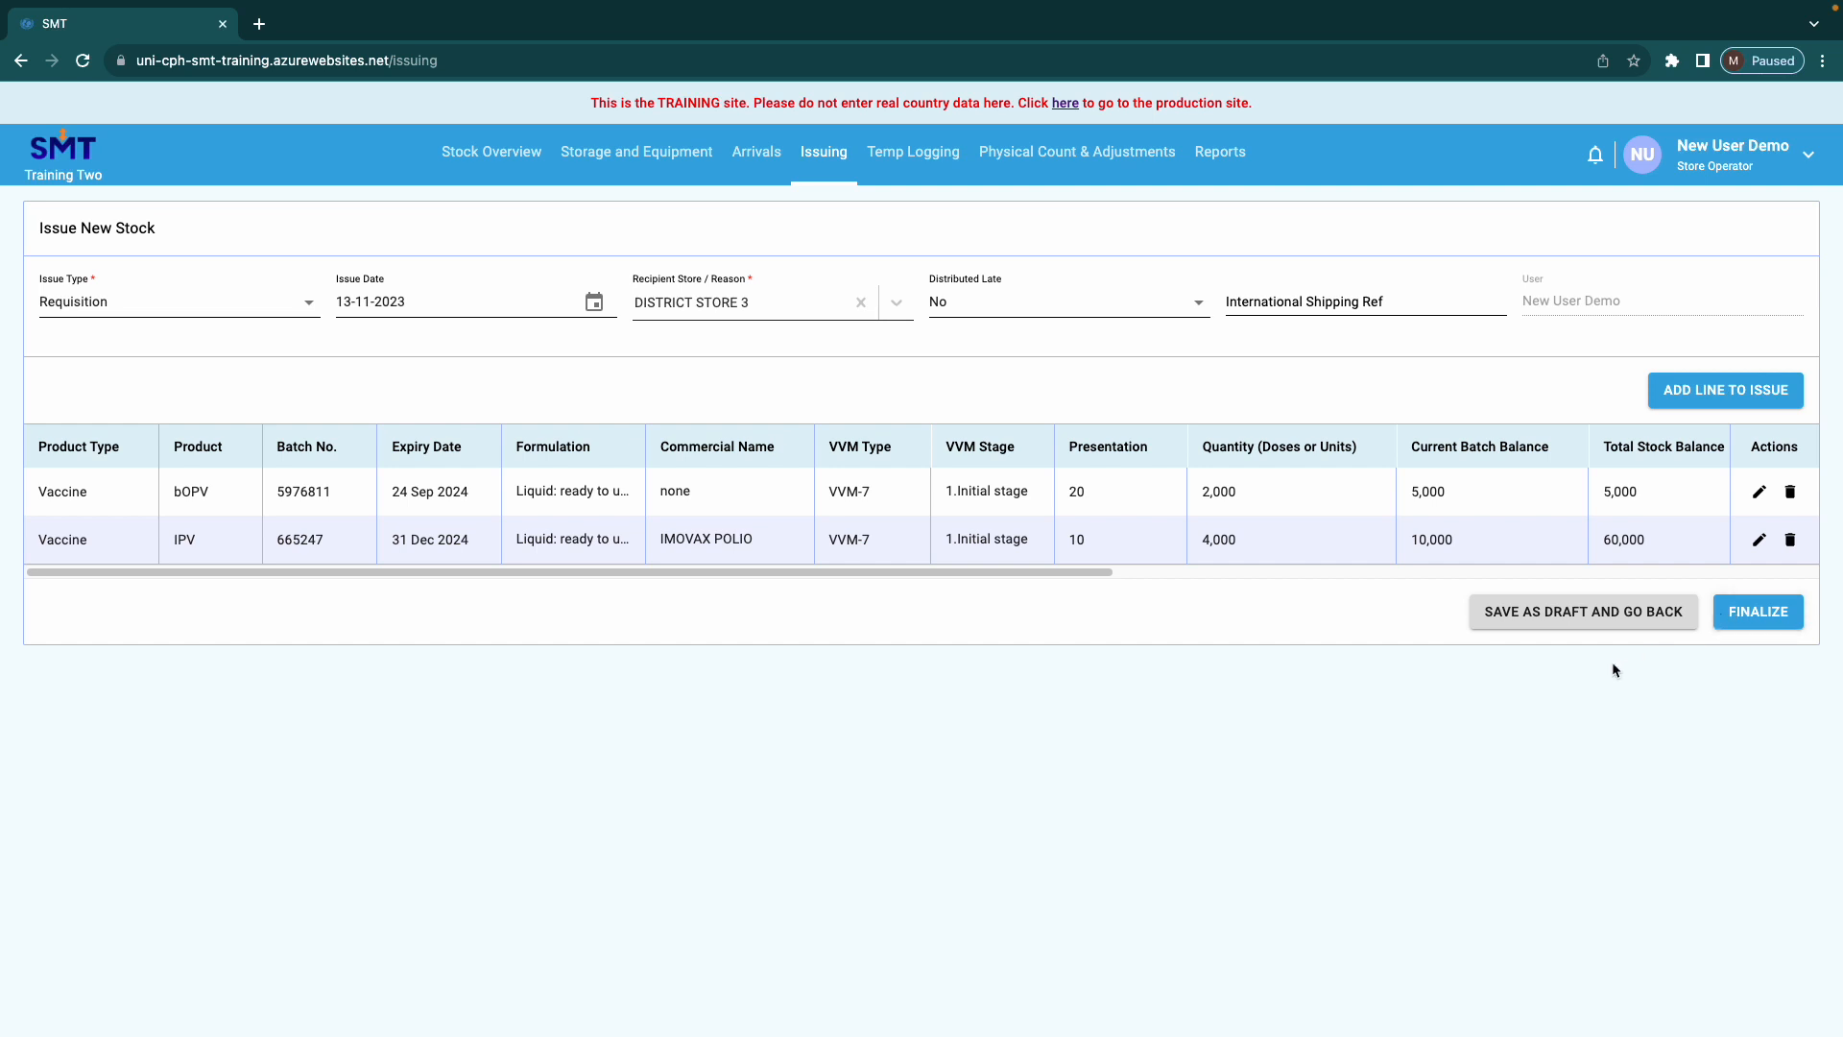
left_click(1593, 616)
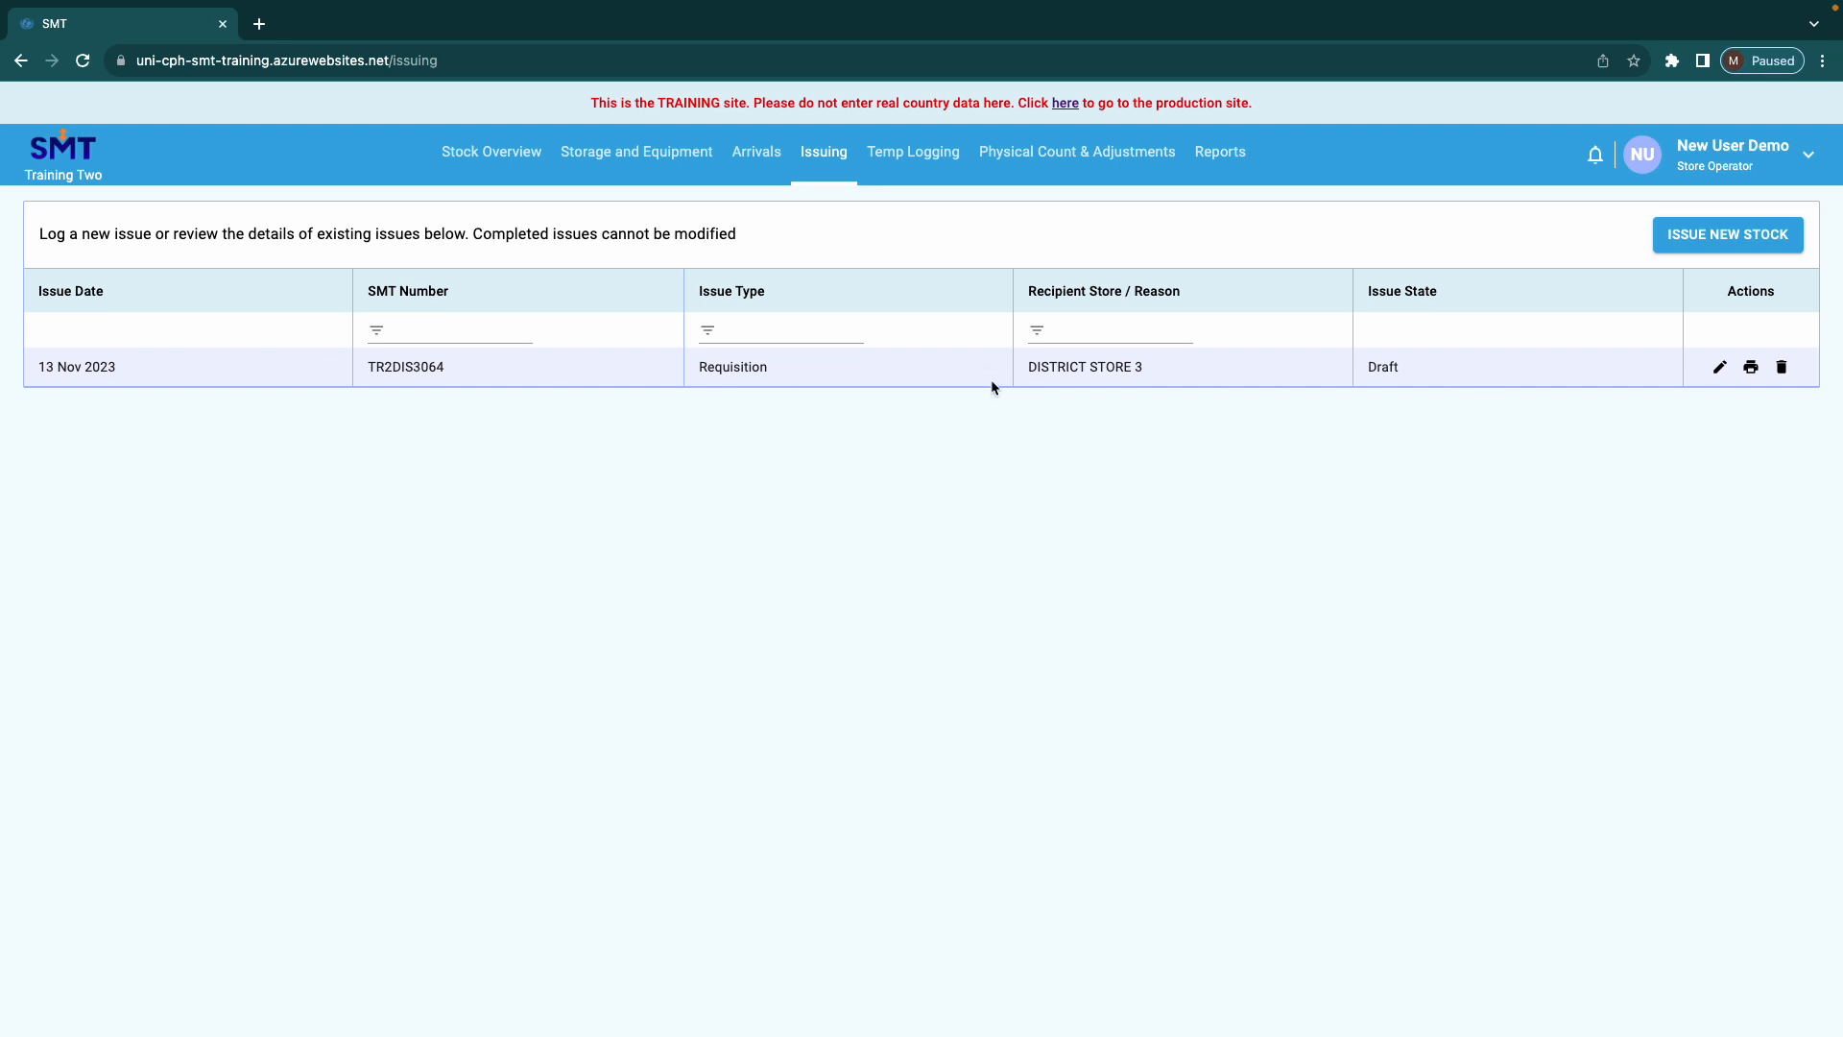
Check the current bOPV and IPV balances in the stock overview, and return to the list of issues
left_click(496, 158)
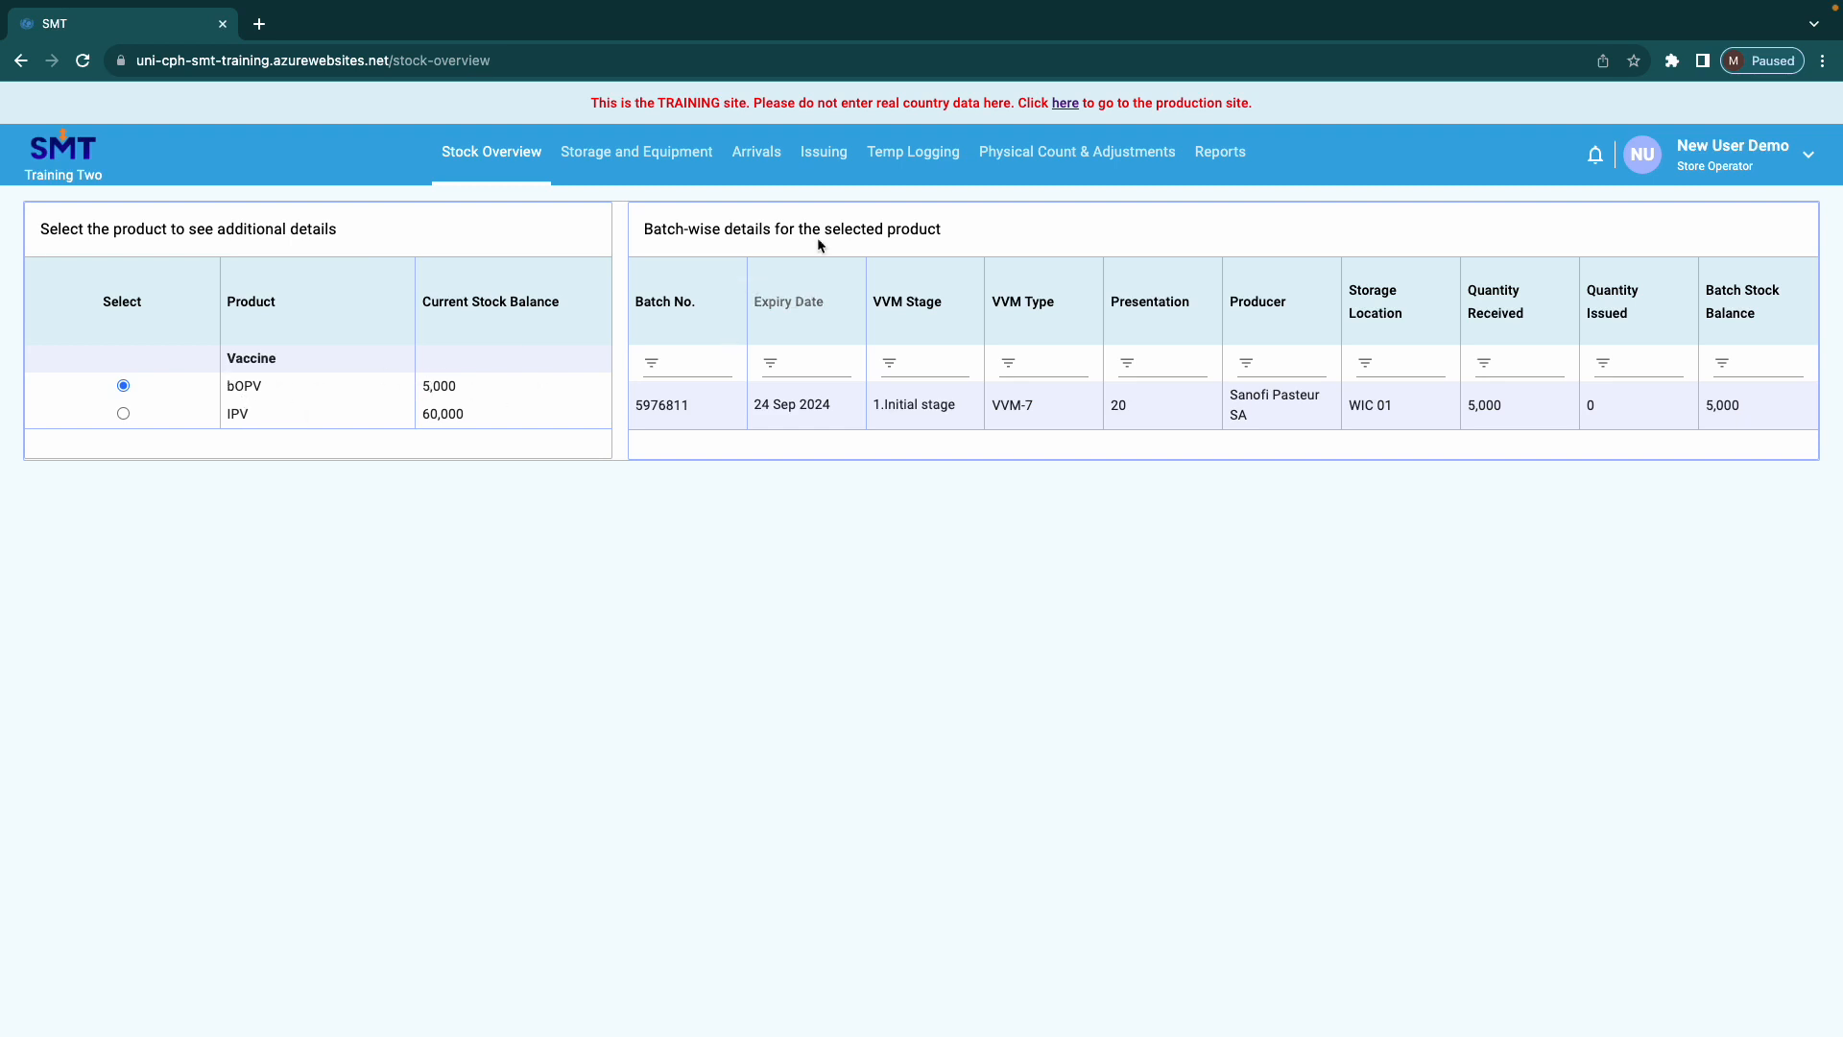
left_click(769, 162)
left_click(822, 155)
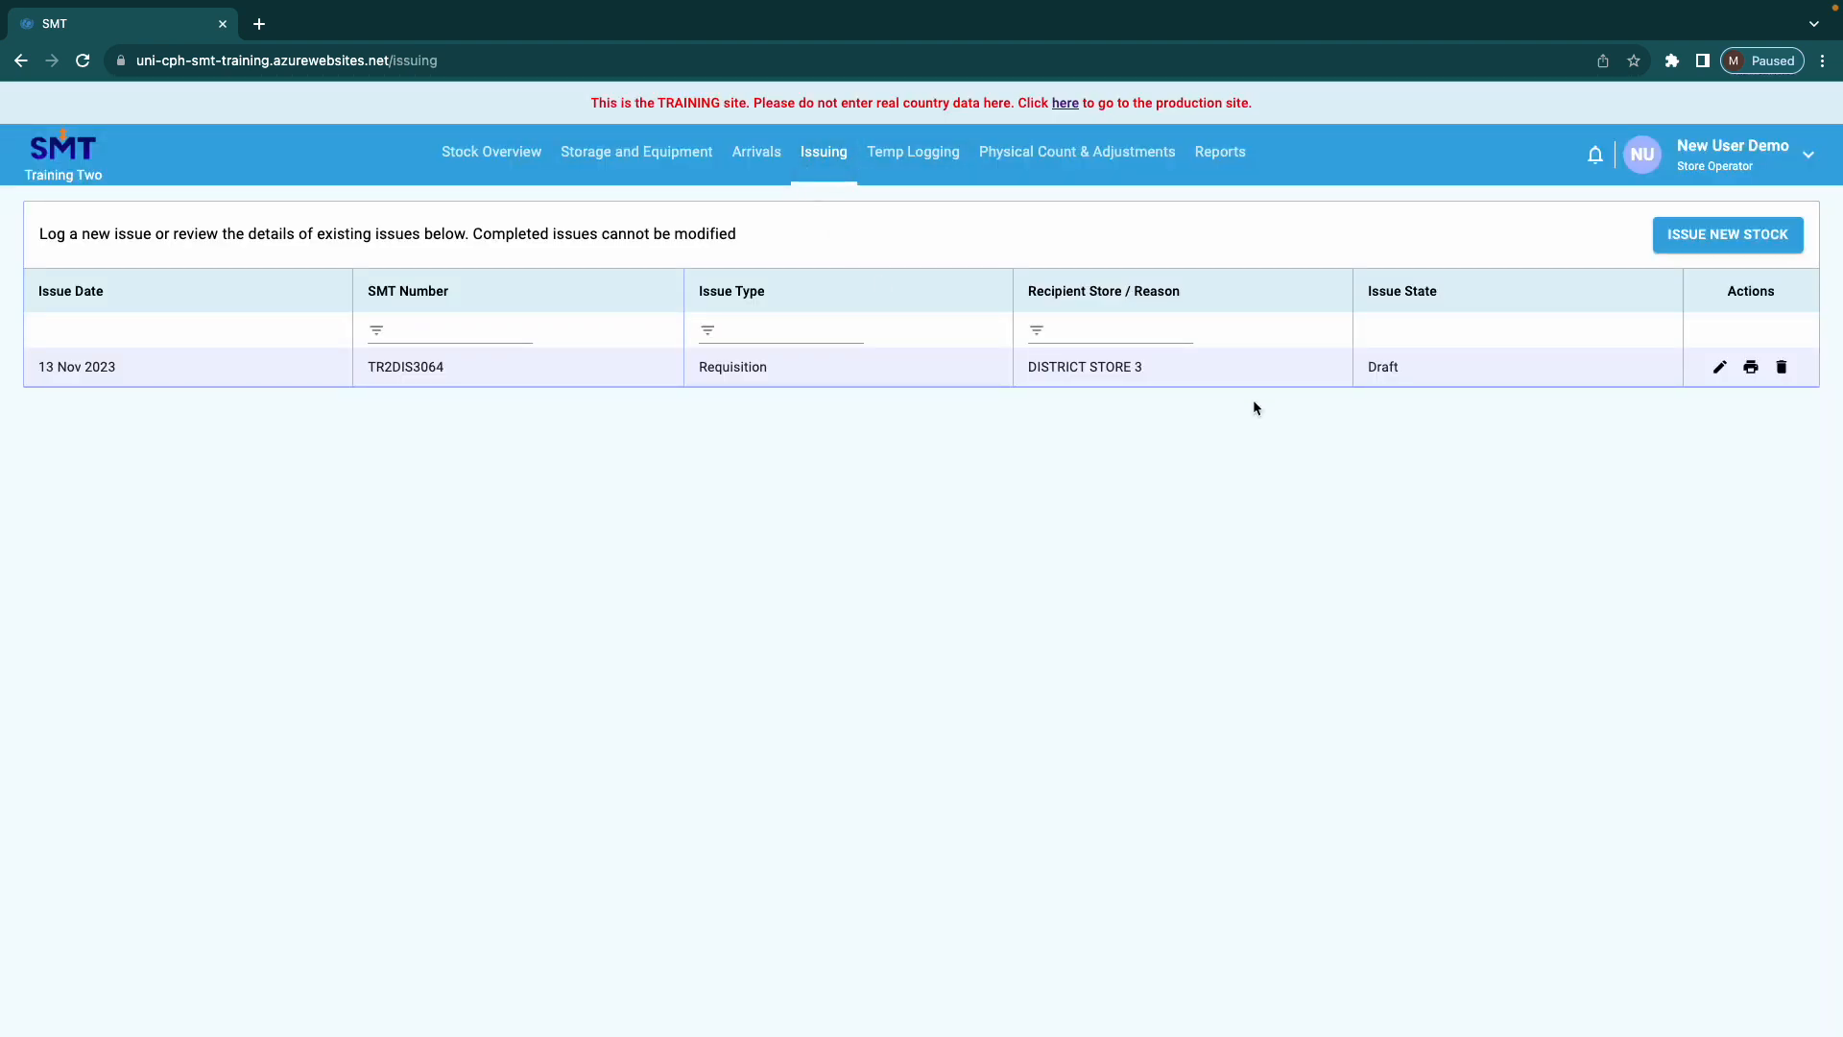
Review the draft requisition's print preview, examining each vaccine's storage location and issued quantity, and close the preview
left_click(1753, 369)
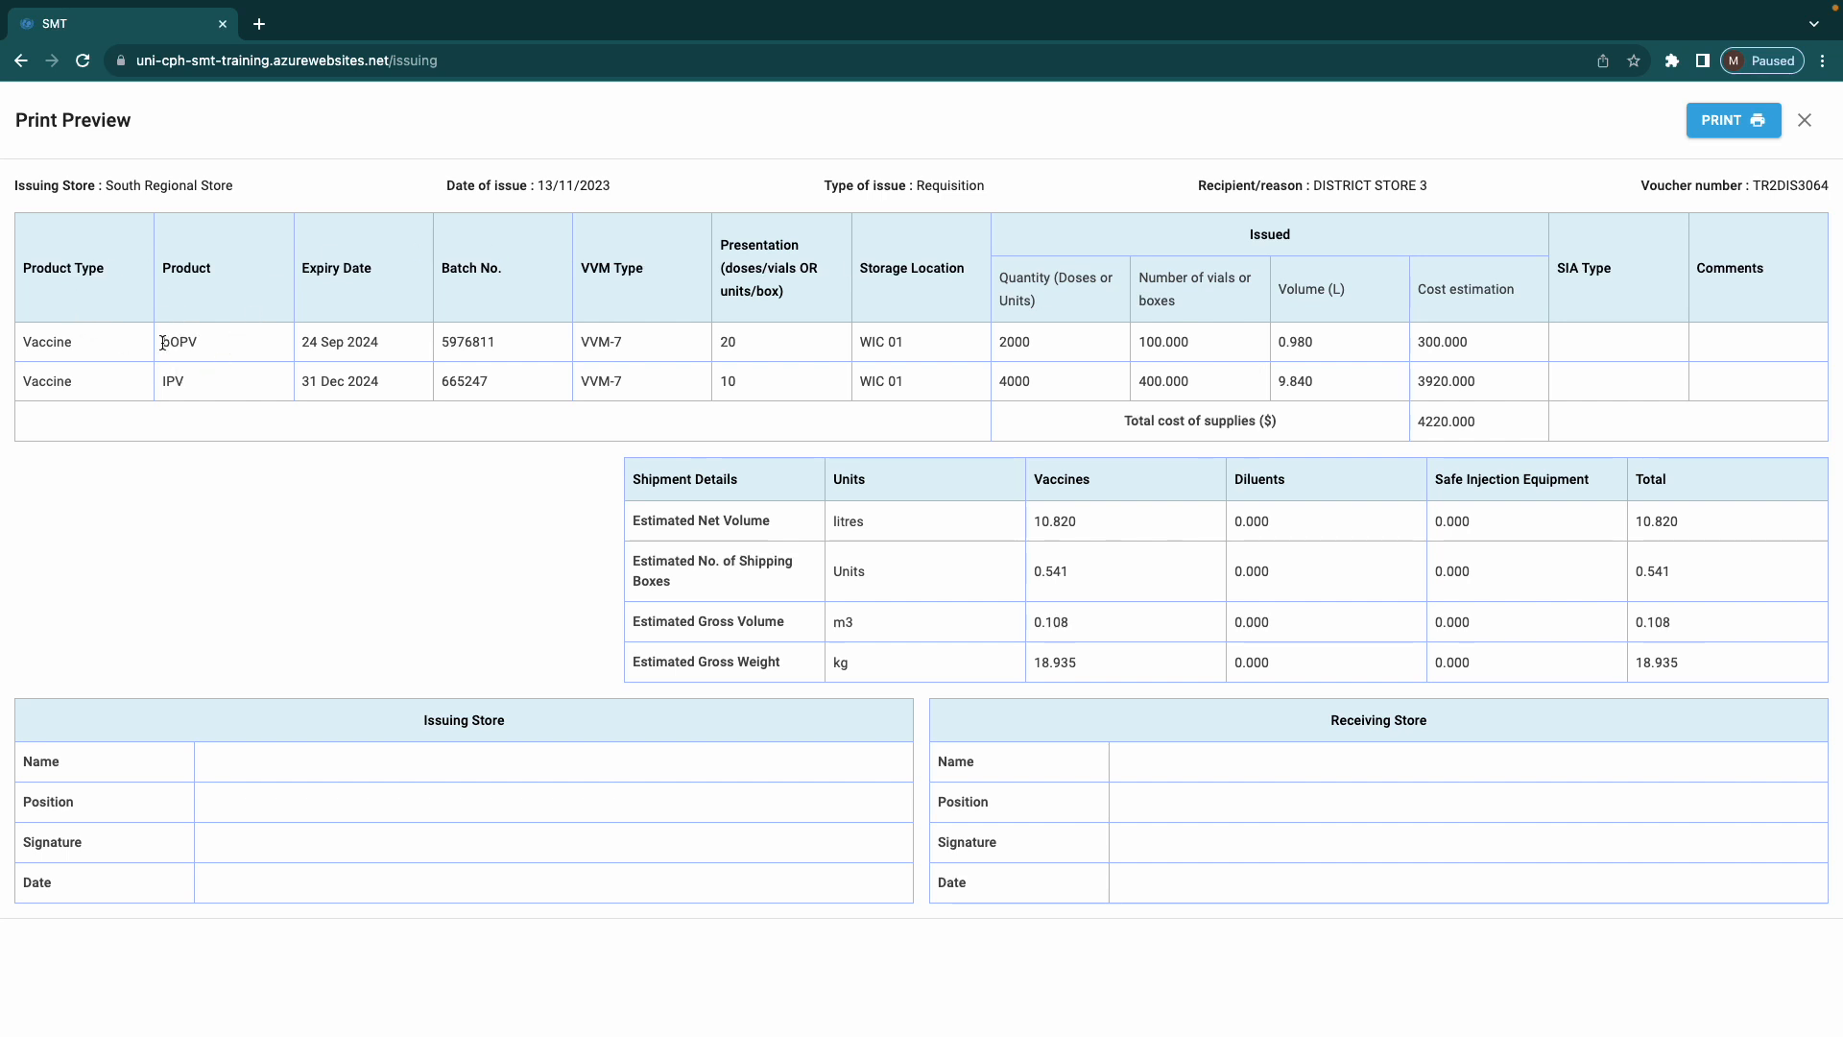
left_click_drag(162, 342, 176, 340)
left_click_drag(860, 268, 968, 277)
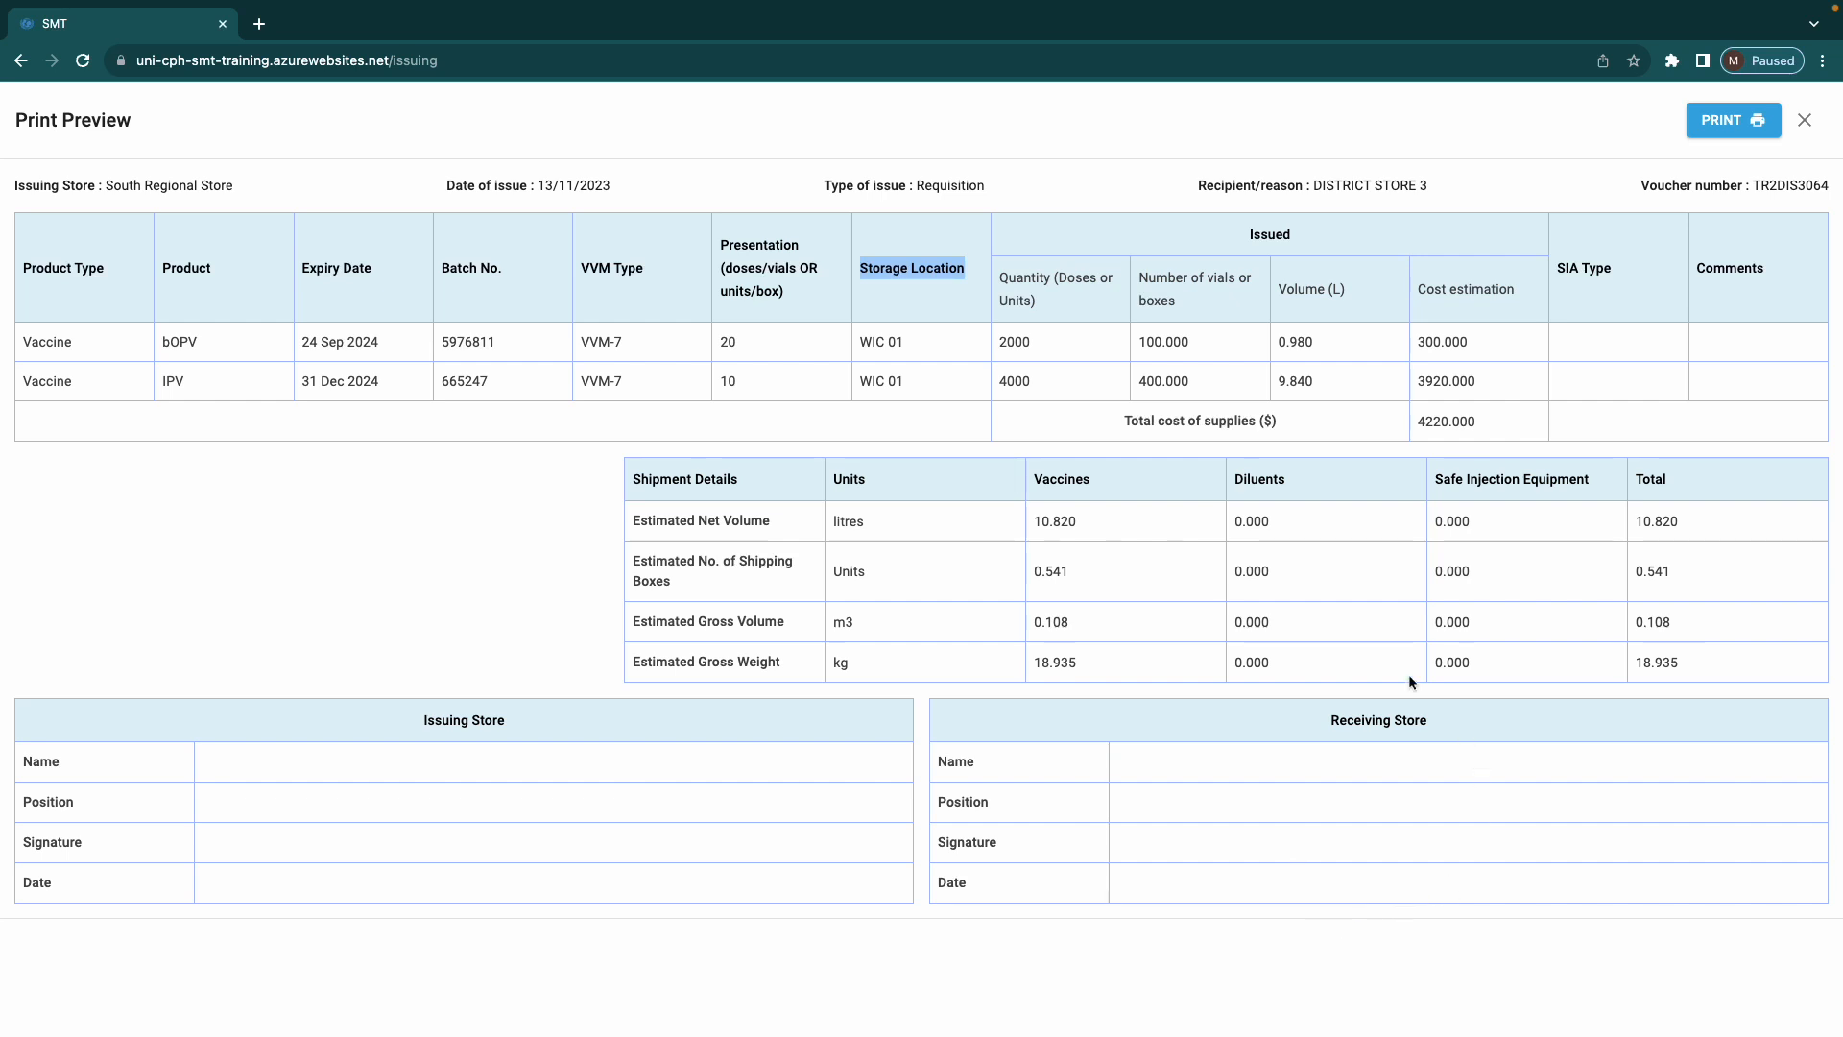
left_click(455, 516)
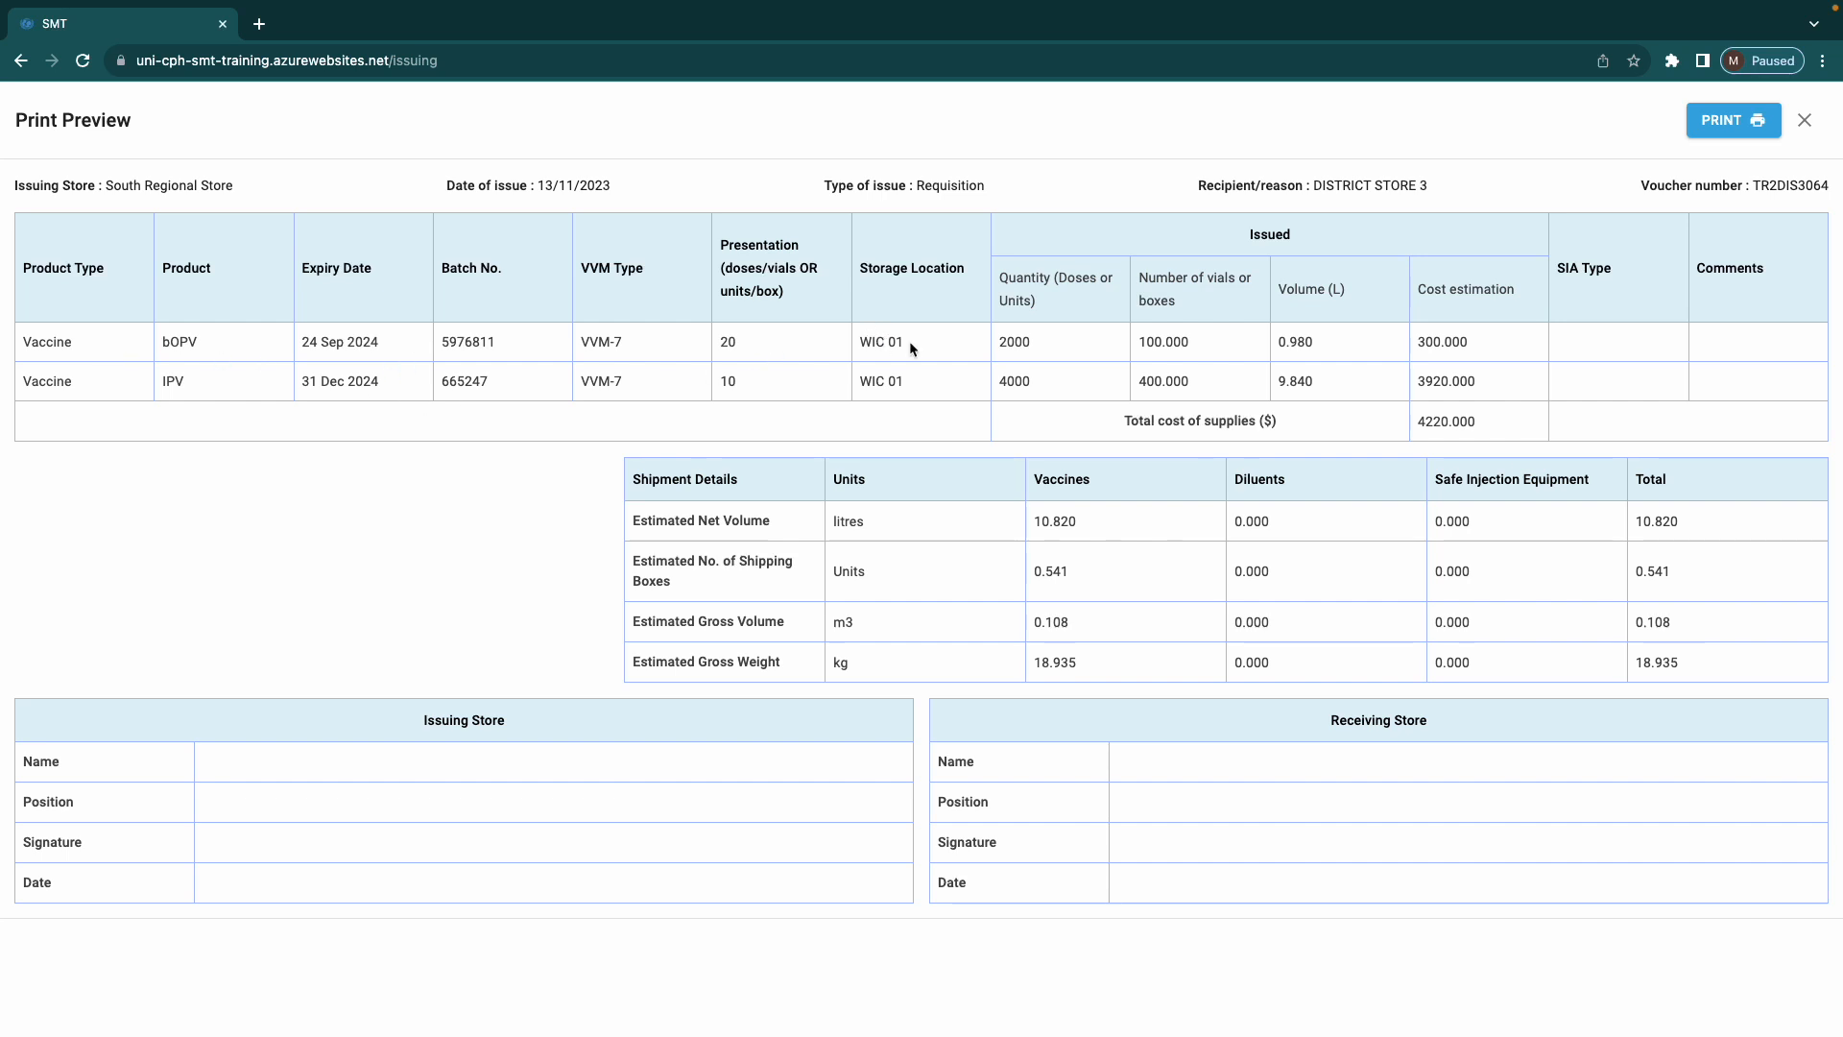
left_click_drag(909, 342, 857, 343)
left_click_drag(1049, 344, 998, 342)
left_click_drag(199, 343, 160, 343)
left_click_drag(906, 386, 863, 382)
left_click_drag(1037, 382, 1006, 380)
left_click(1806, 122)
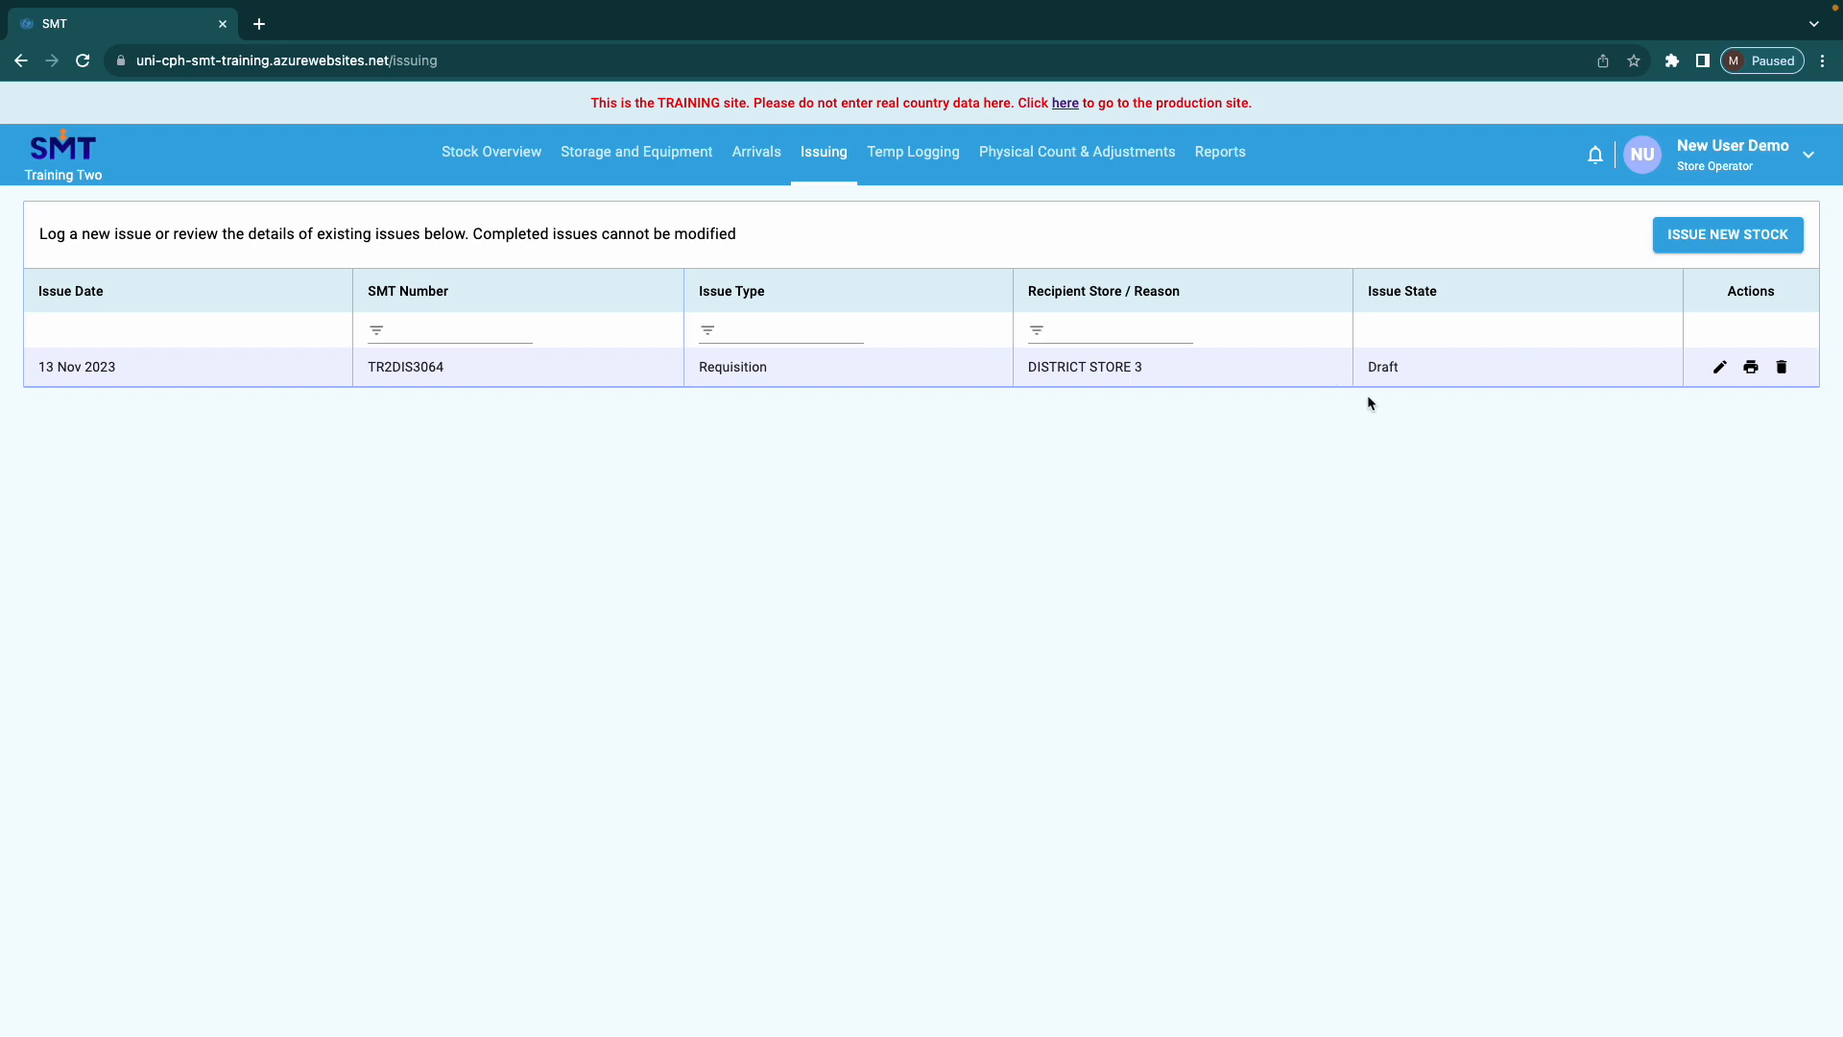
Finalize the draft requisition for DISTRICT STORE 3 and check the voucher number in its print preview
left_click(1721, 369)
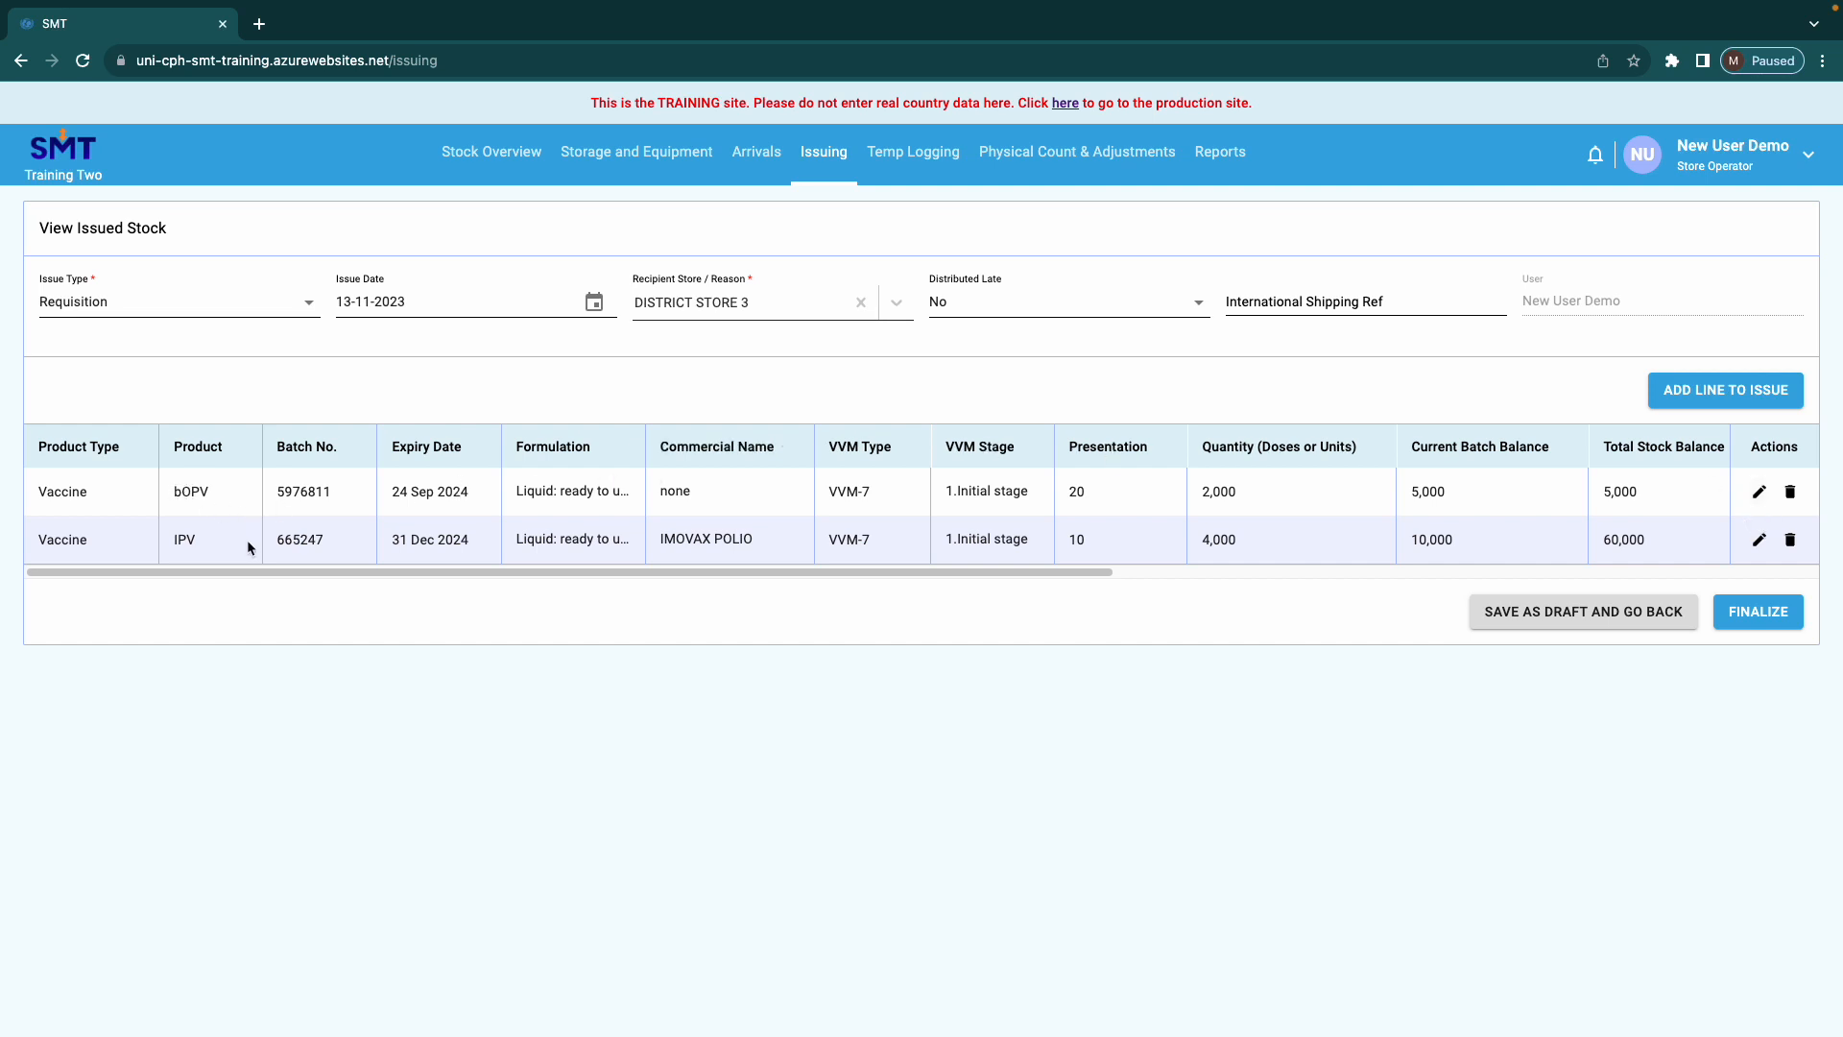
left_click(1760, 619)
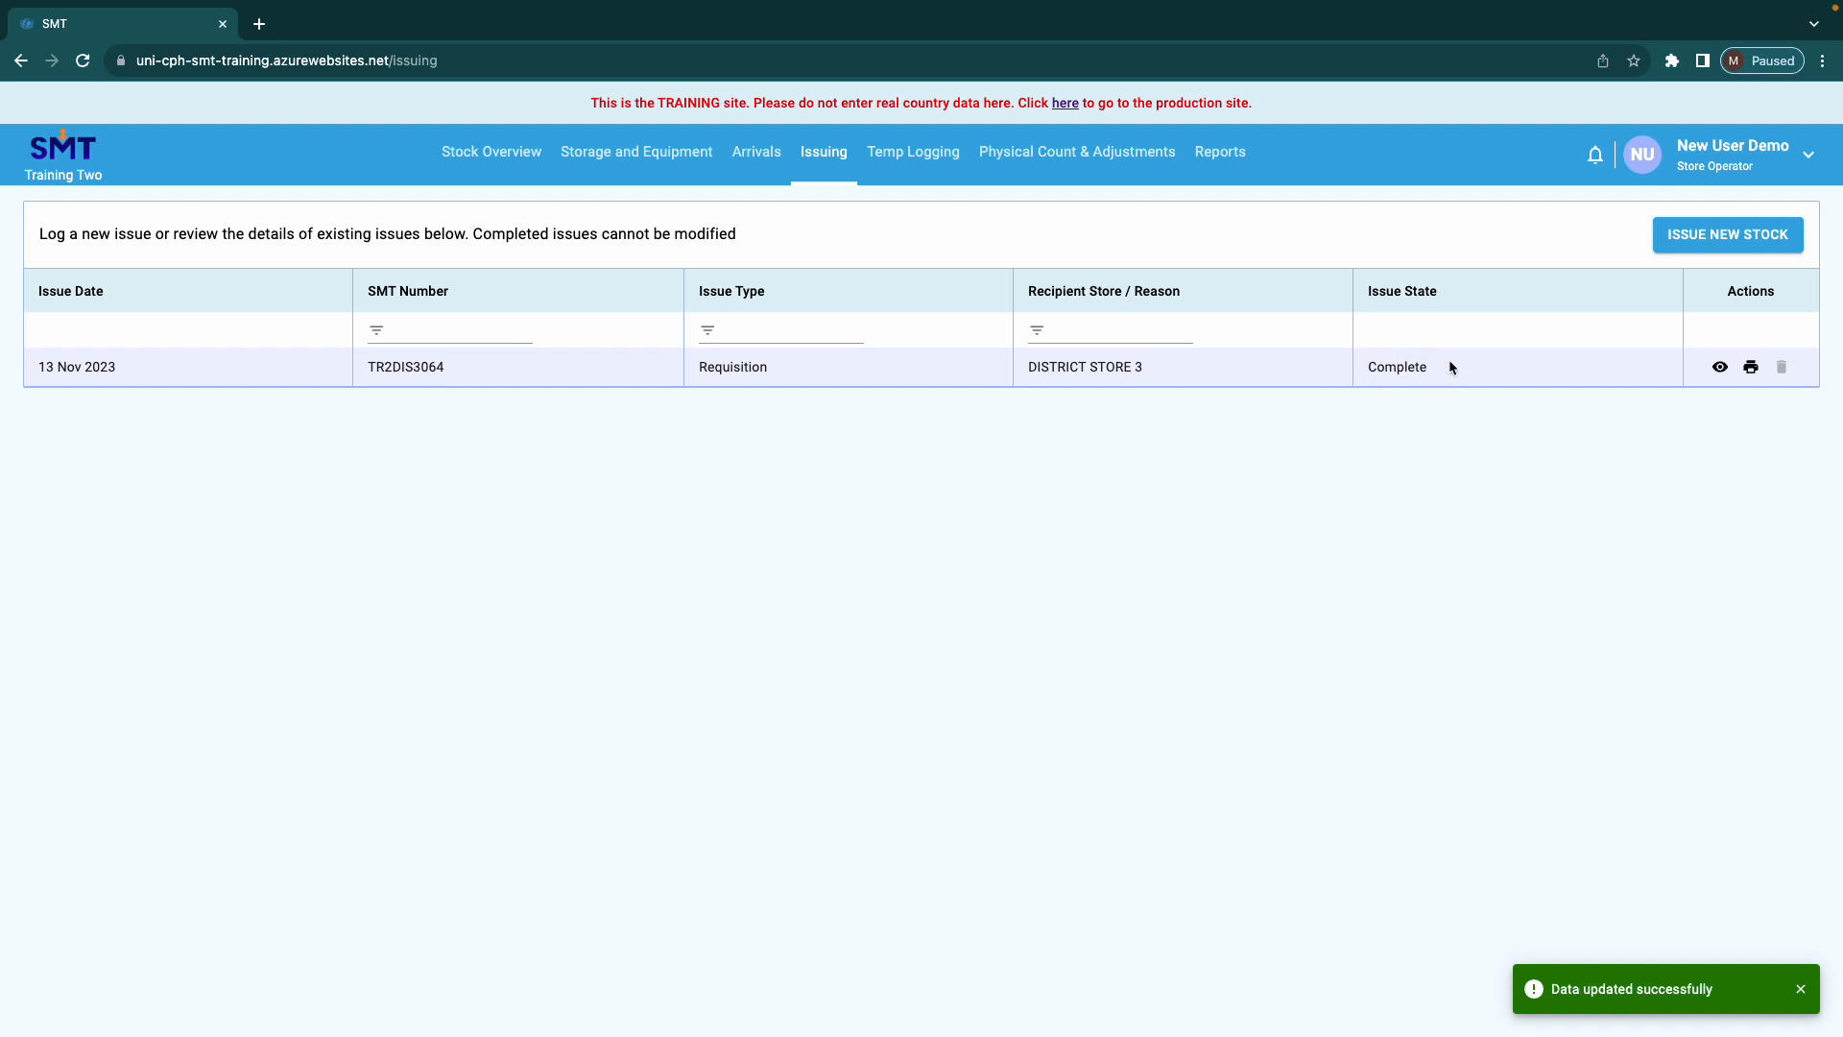
left_click(1751, 368)
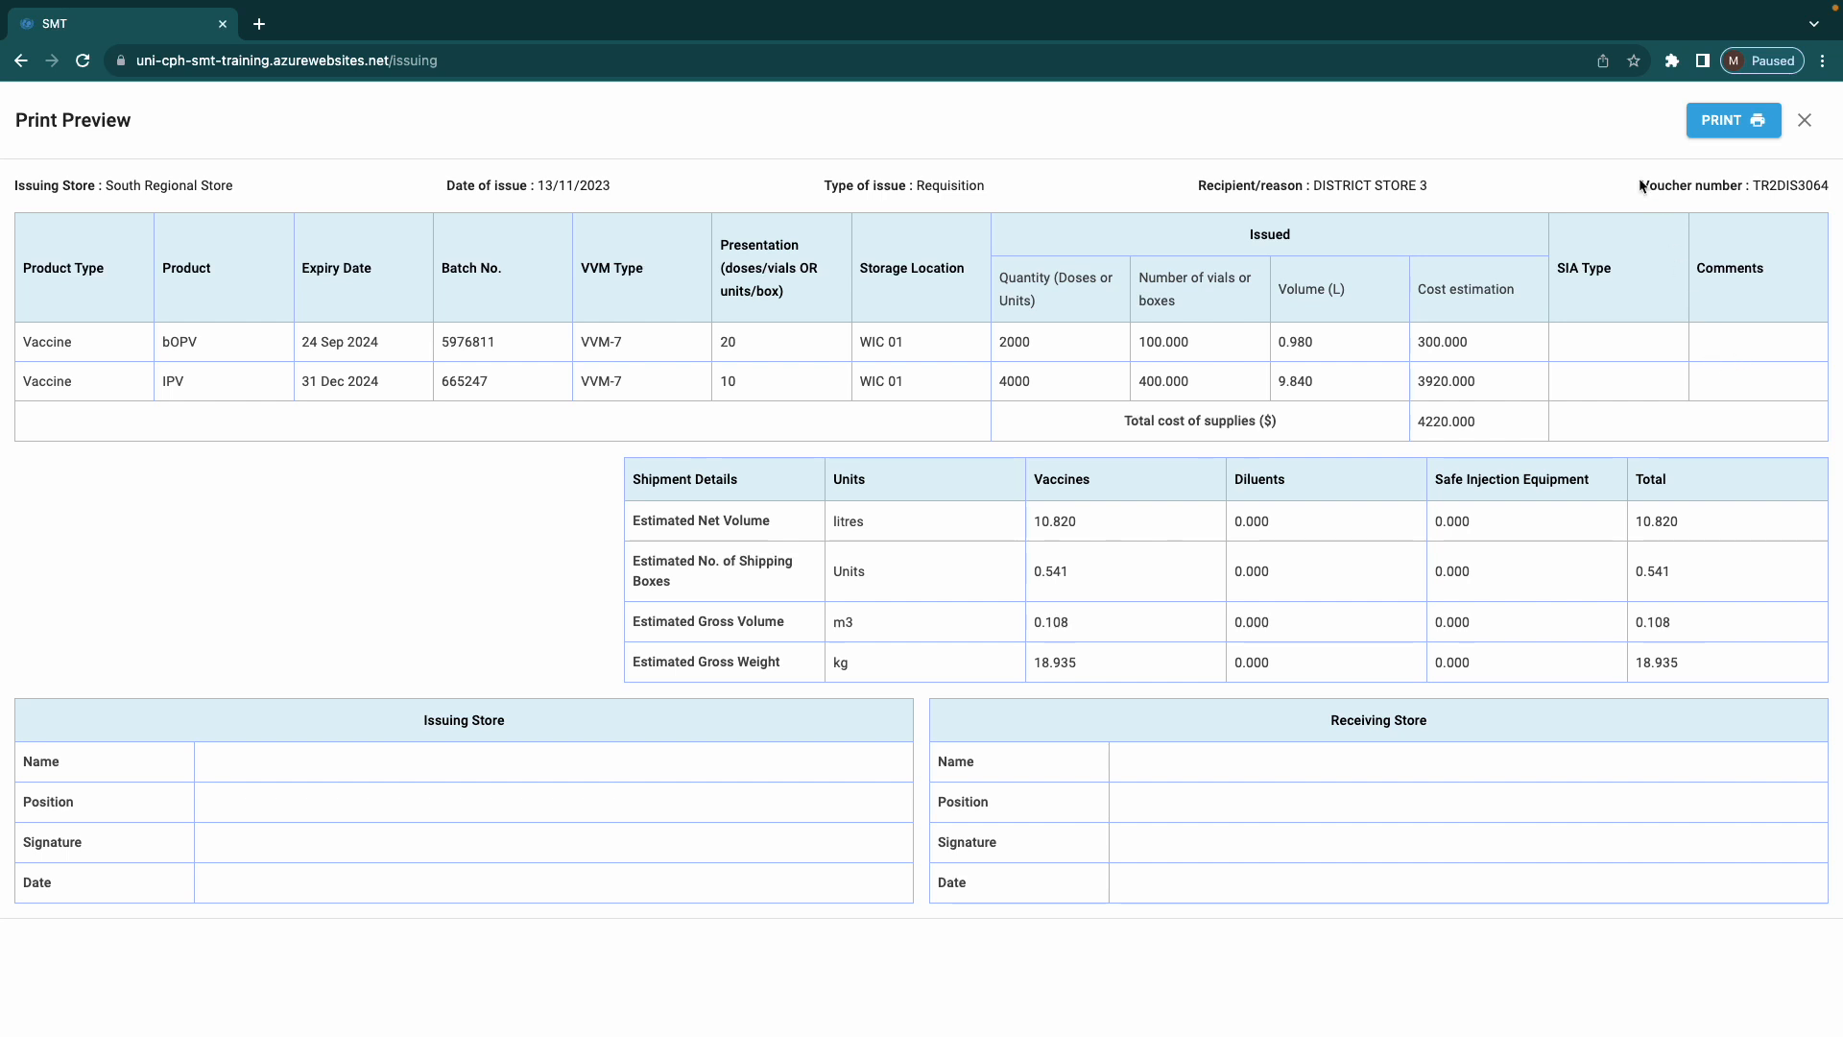
left_click_drag(1644, 184, 1831, 200)
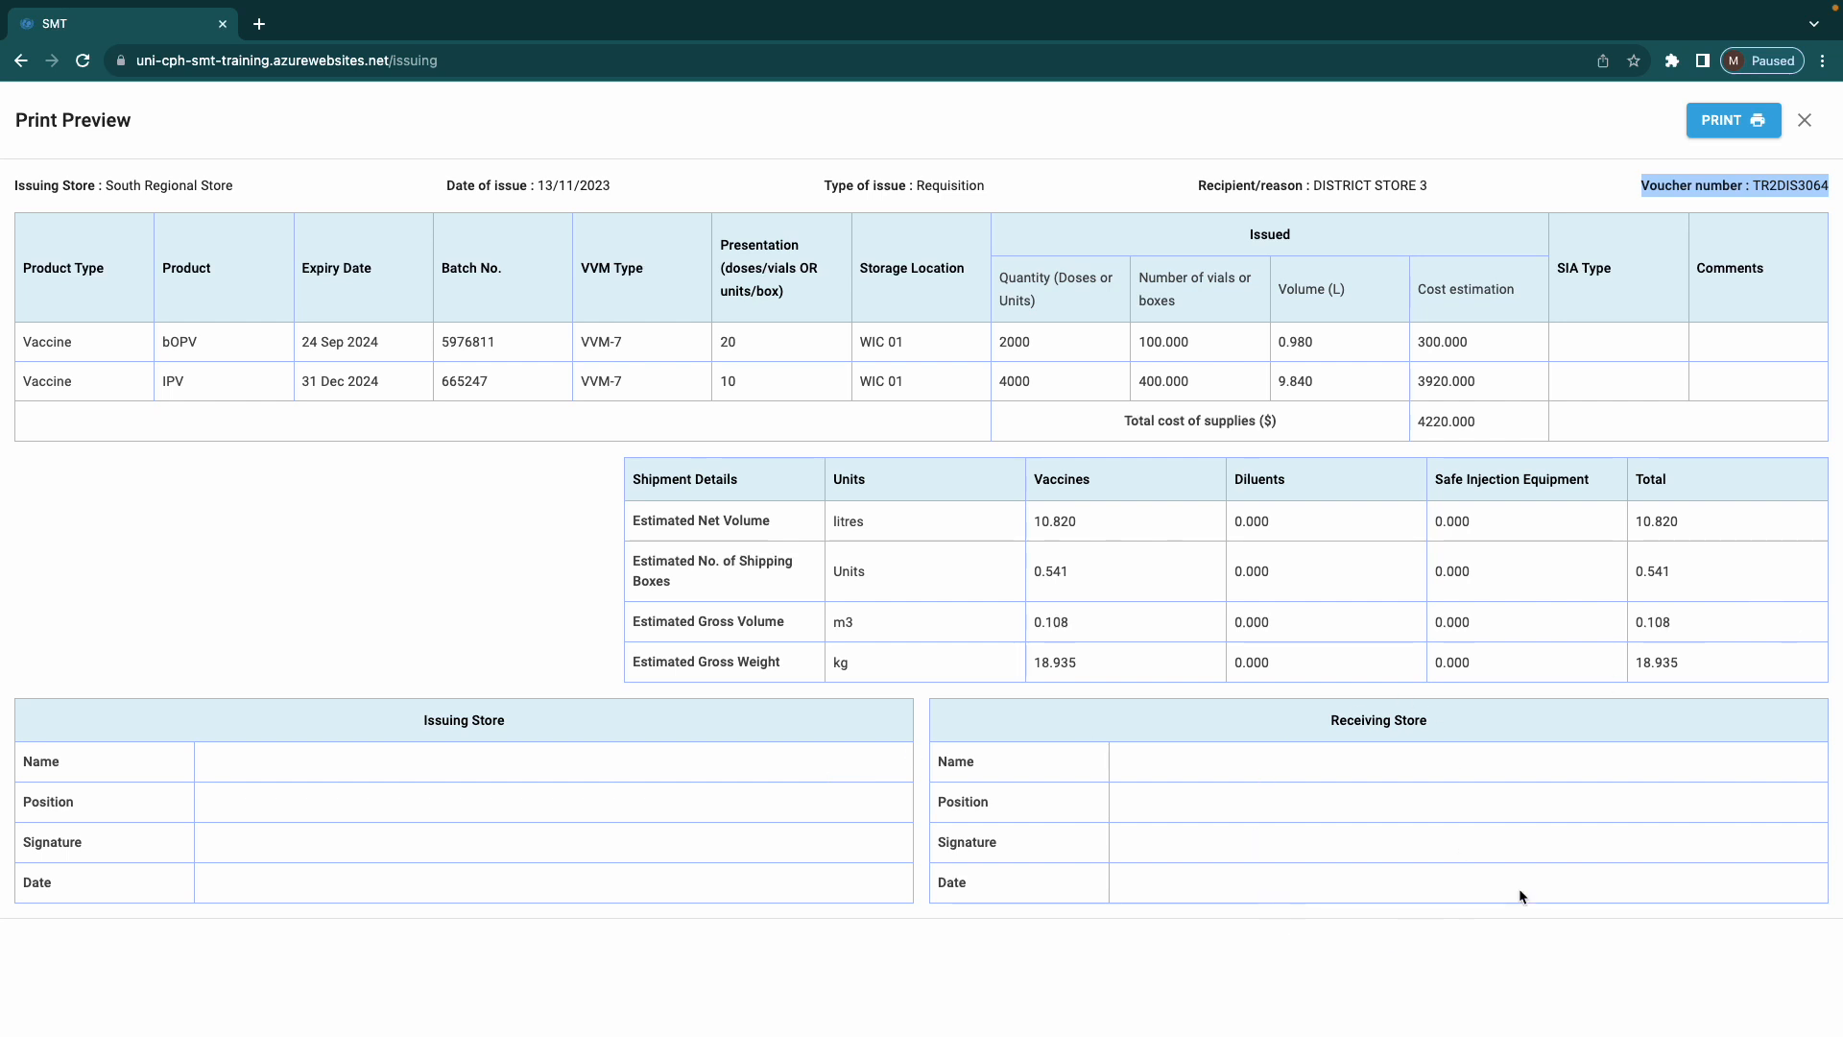
left_click(1803, 120)
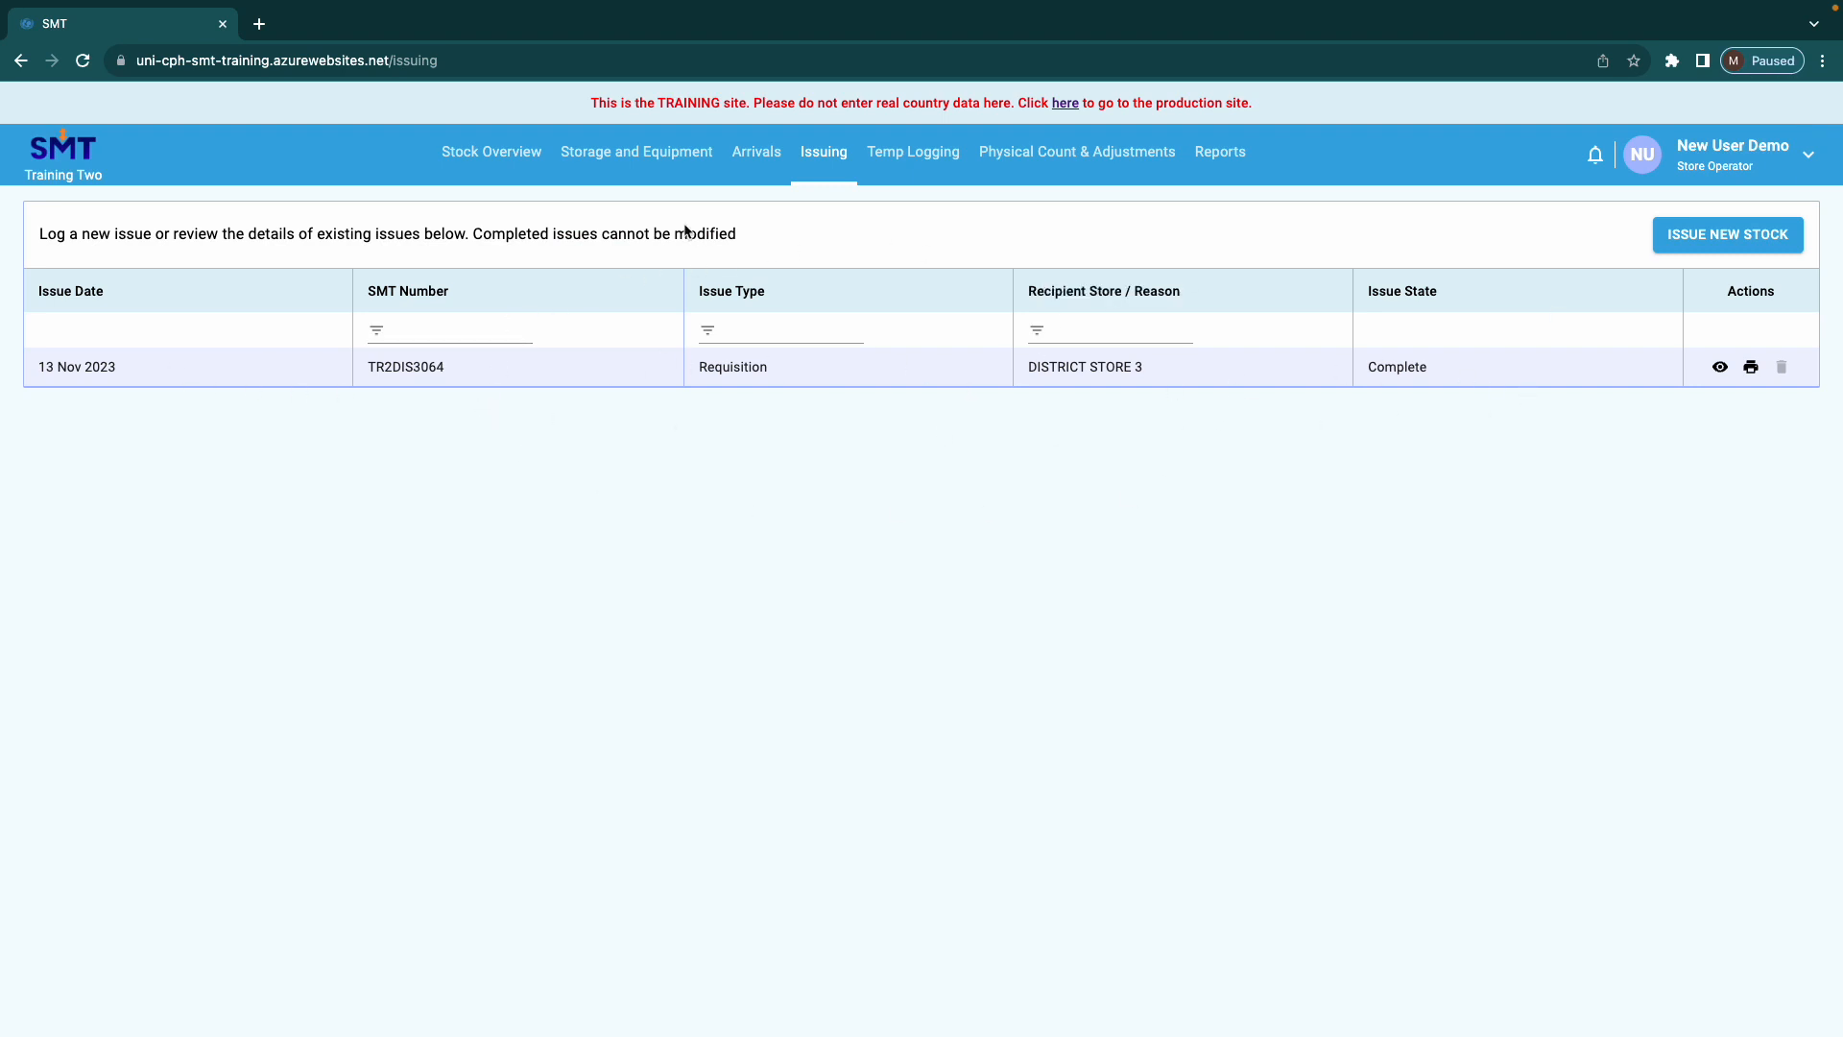
Check the bOPV and IPV balances in the stock overview, and return to the list of issues
left_click(497, 163)
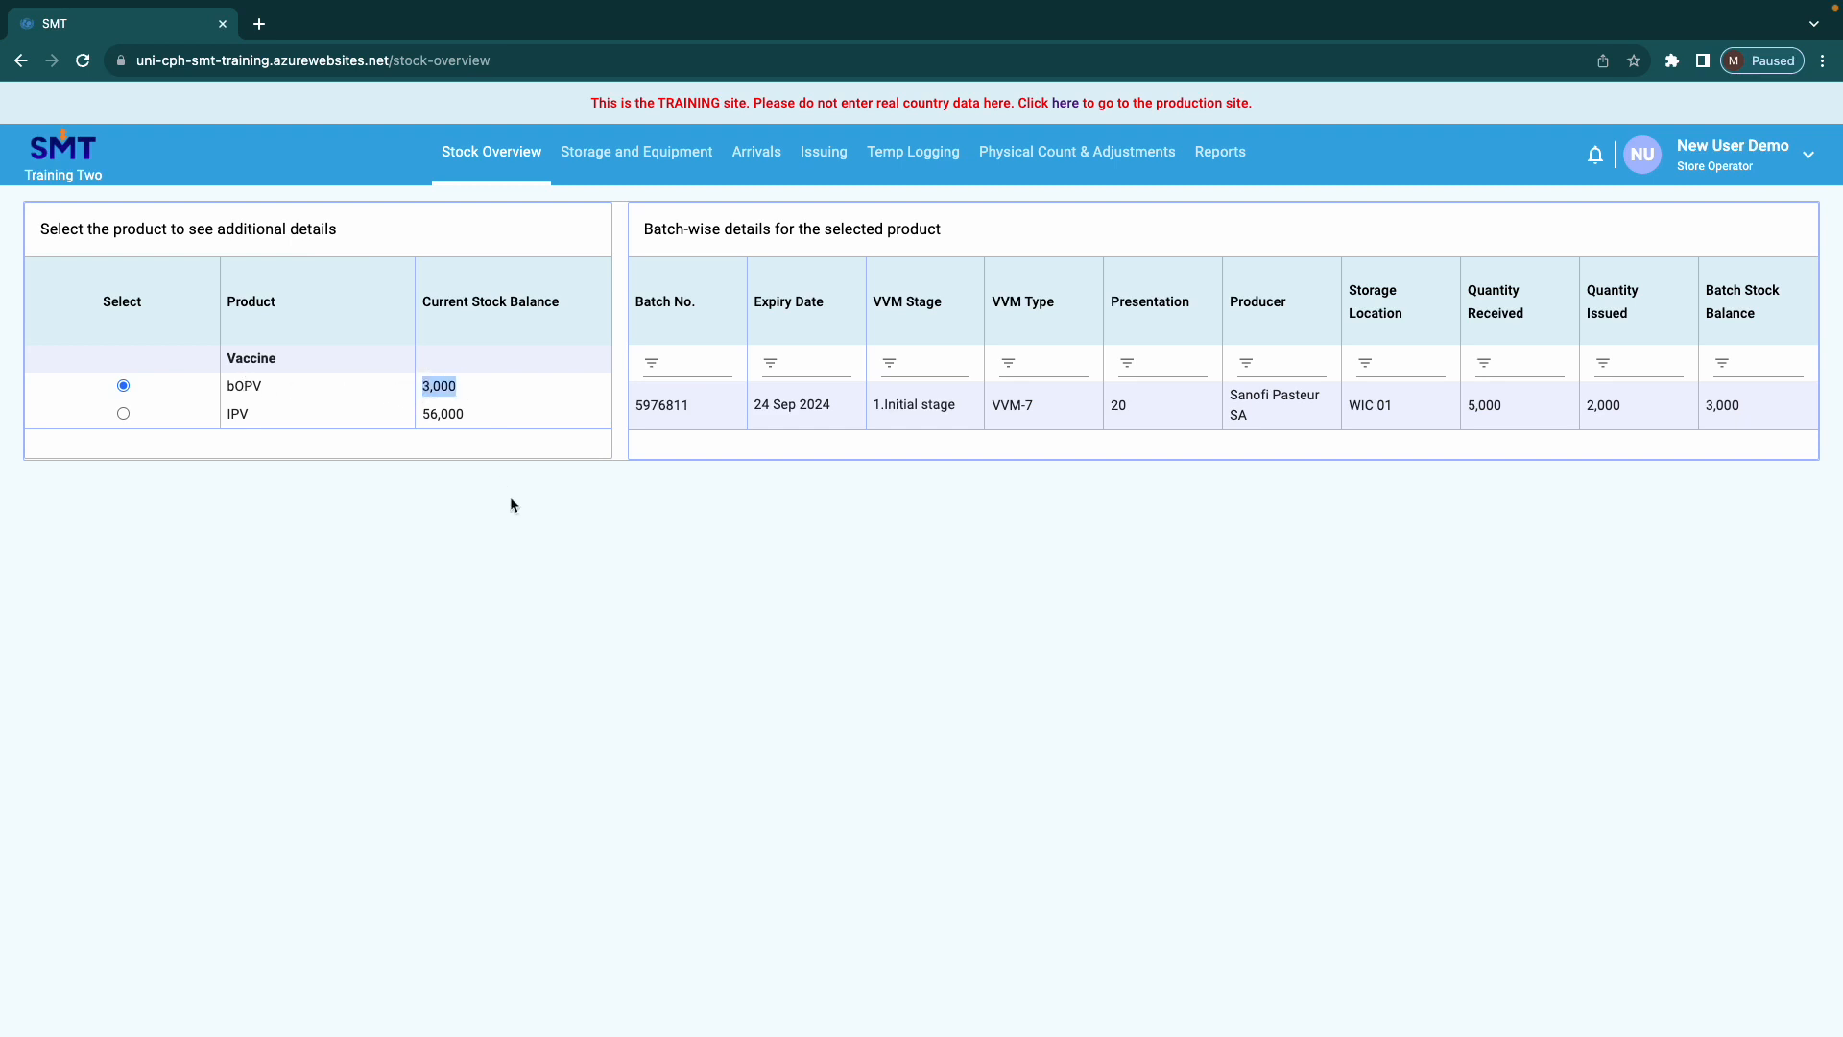
left_click_drag(423, 413, 454, 416)
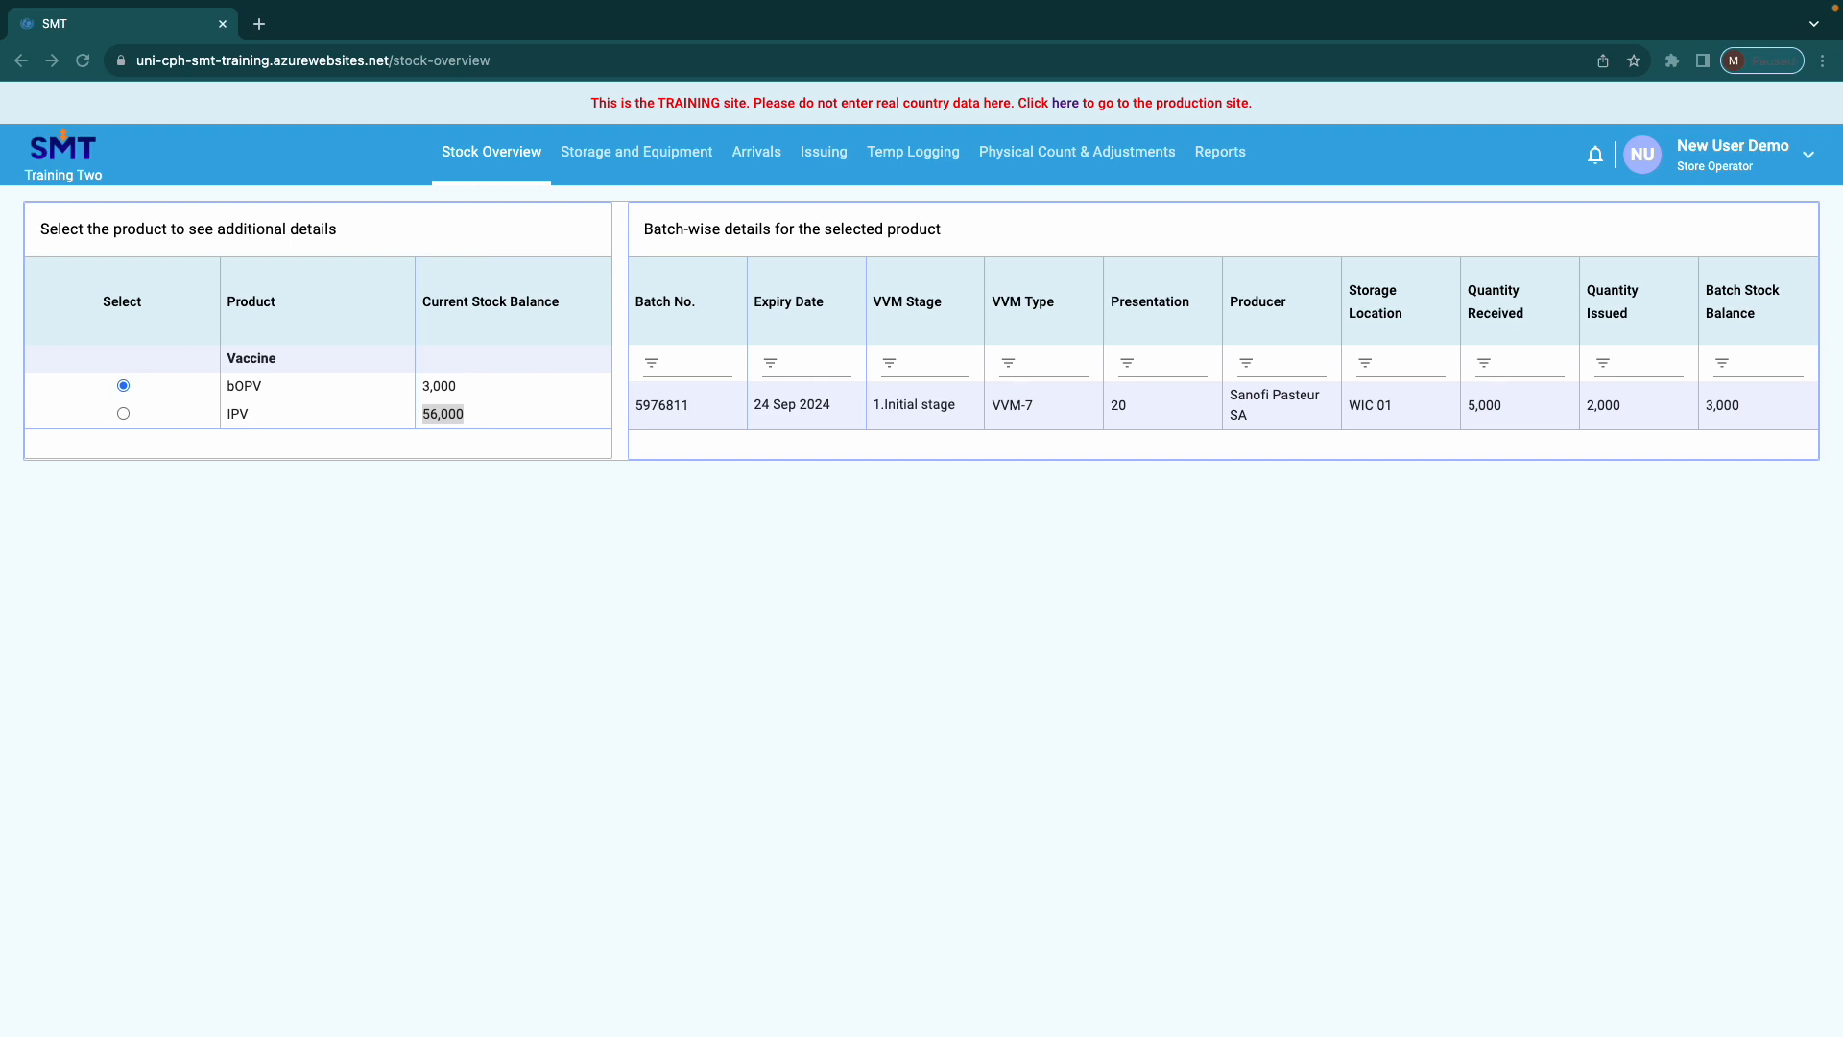
left_click(825, 153)
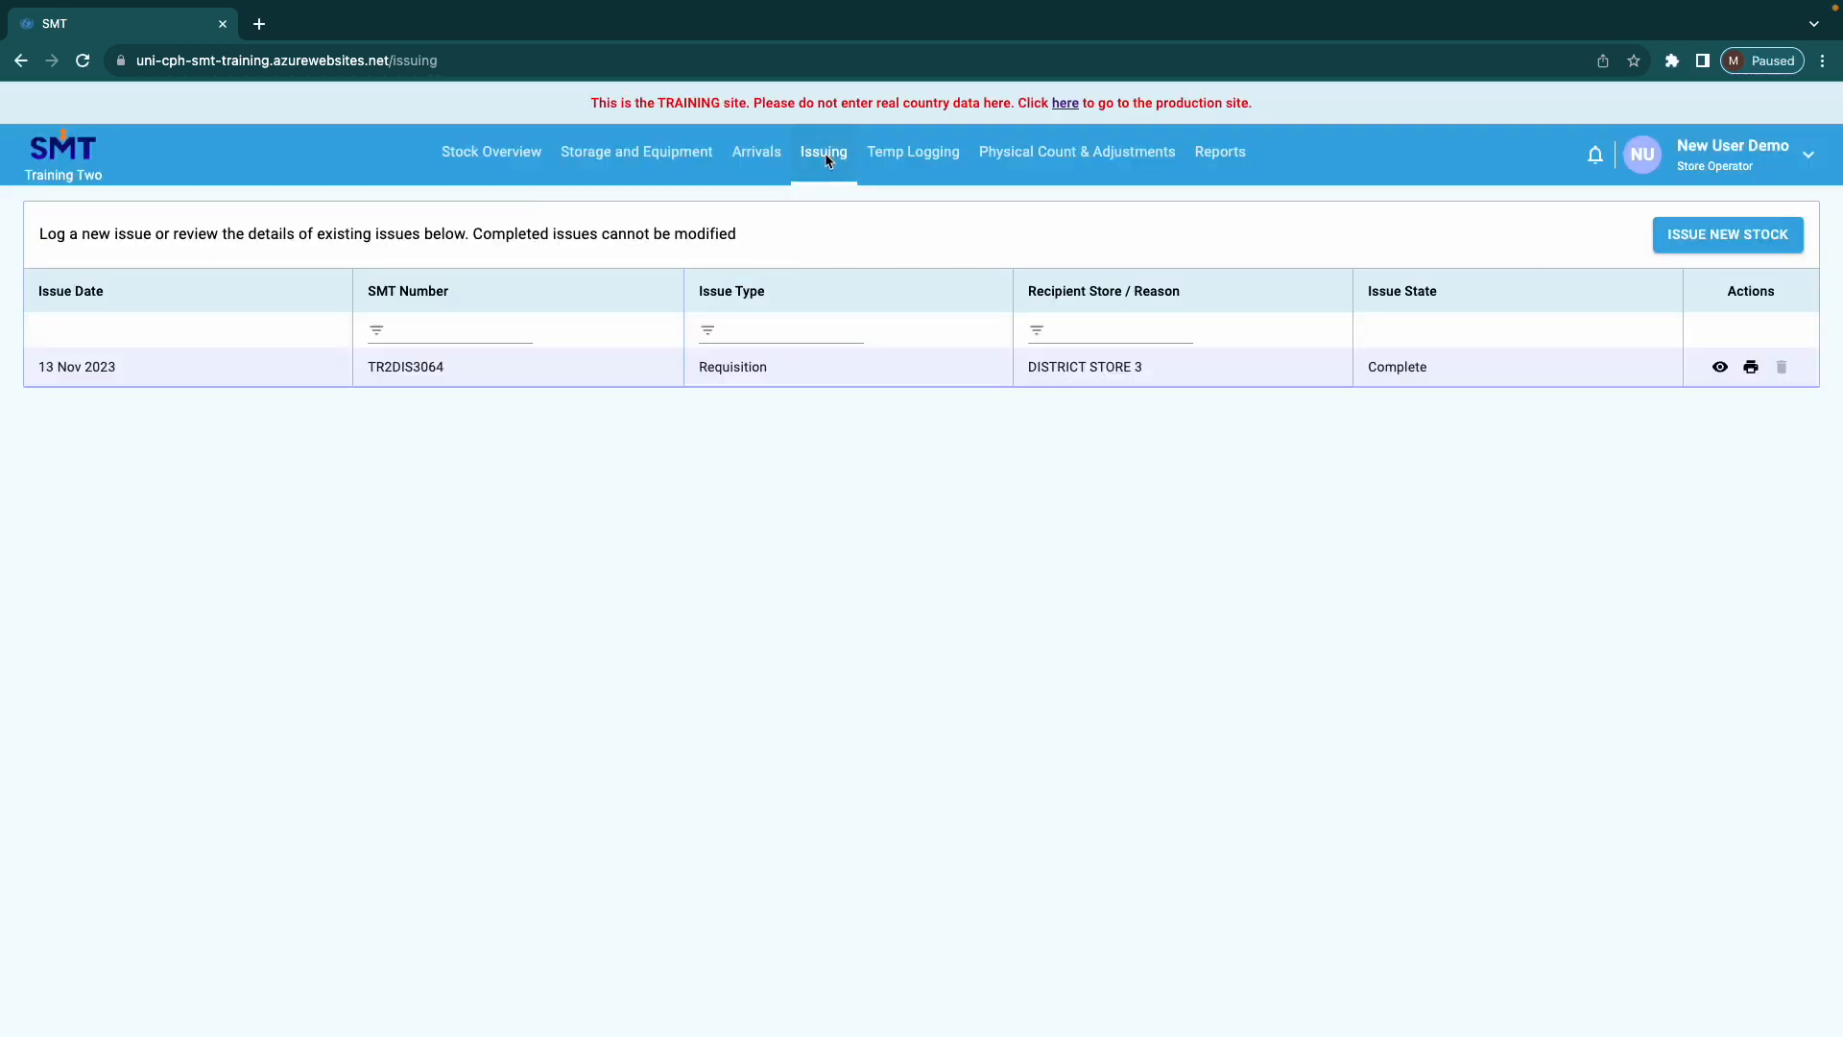
Start a new stock issue with issue type Wastage and reason Breakage
left_click(1729, 236)
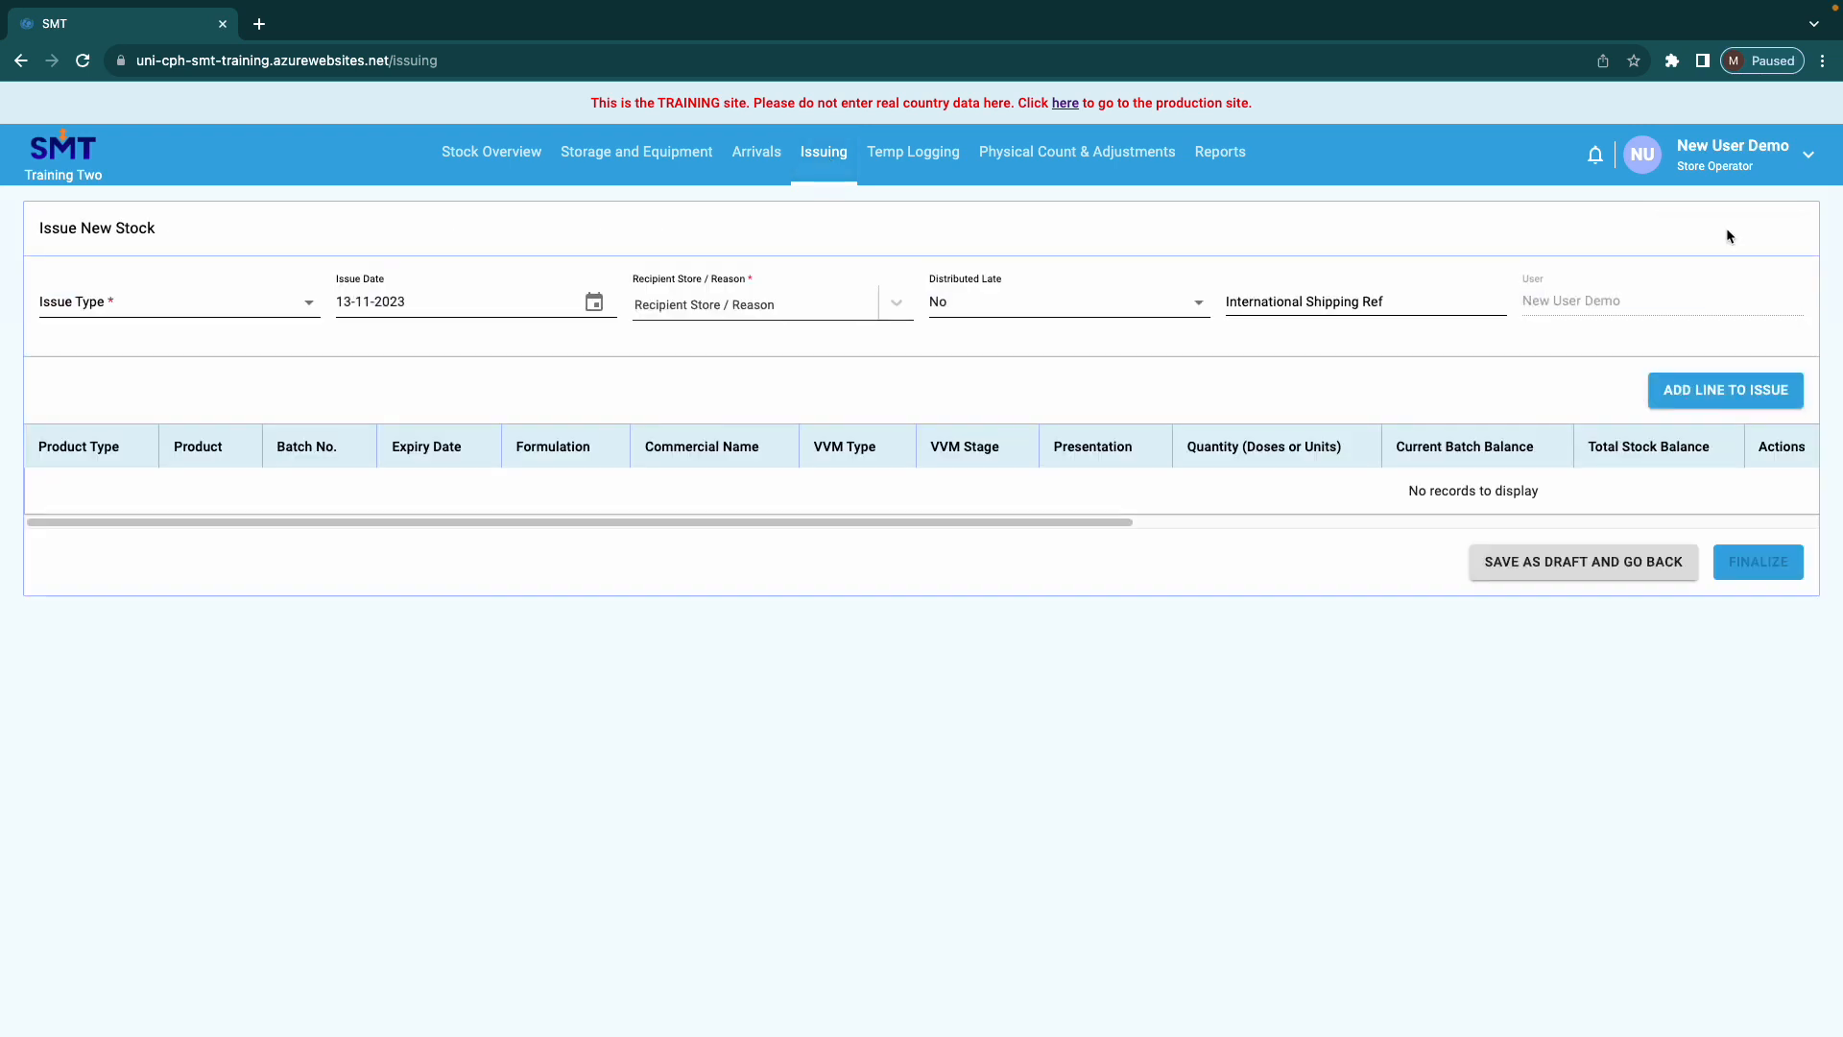
left_click(283, 301)
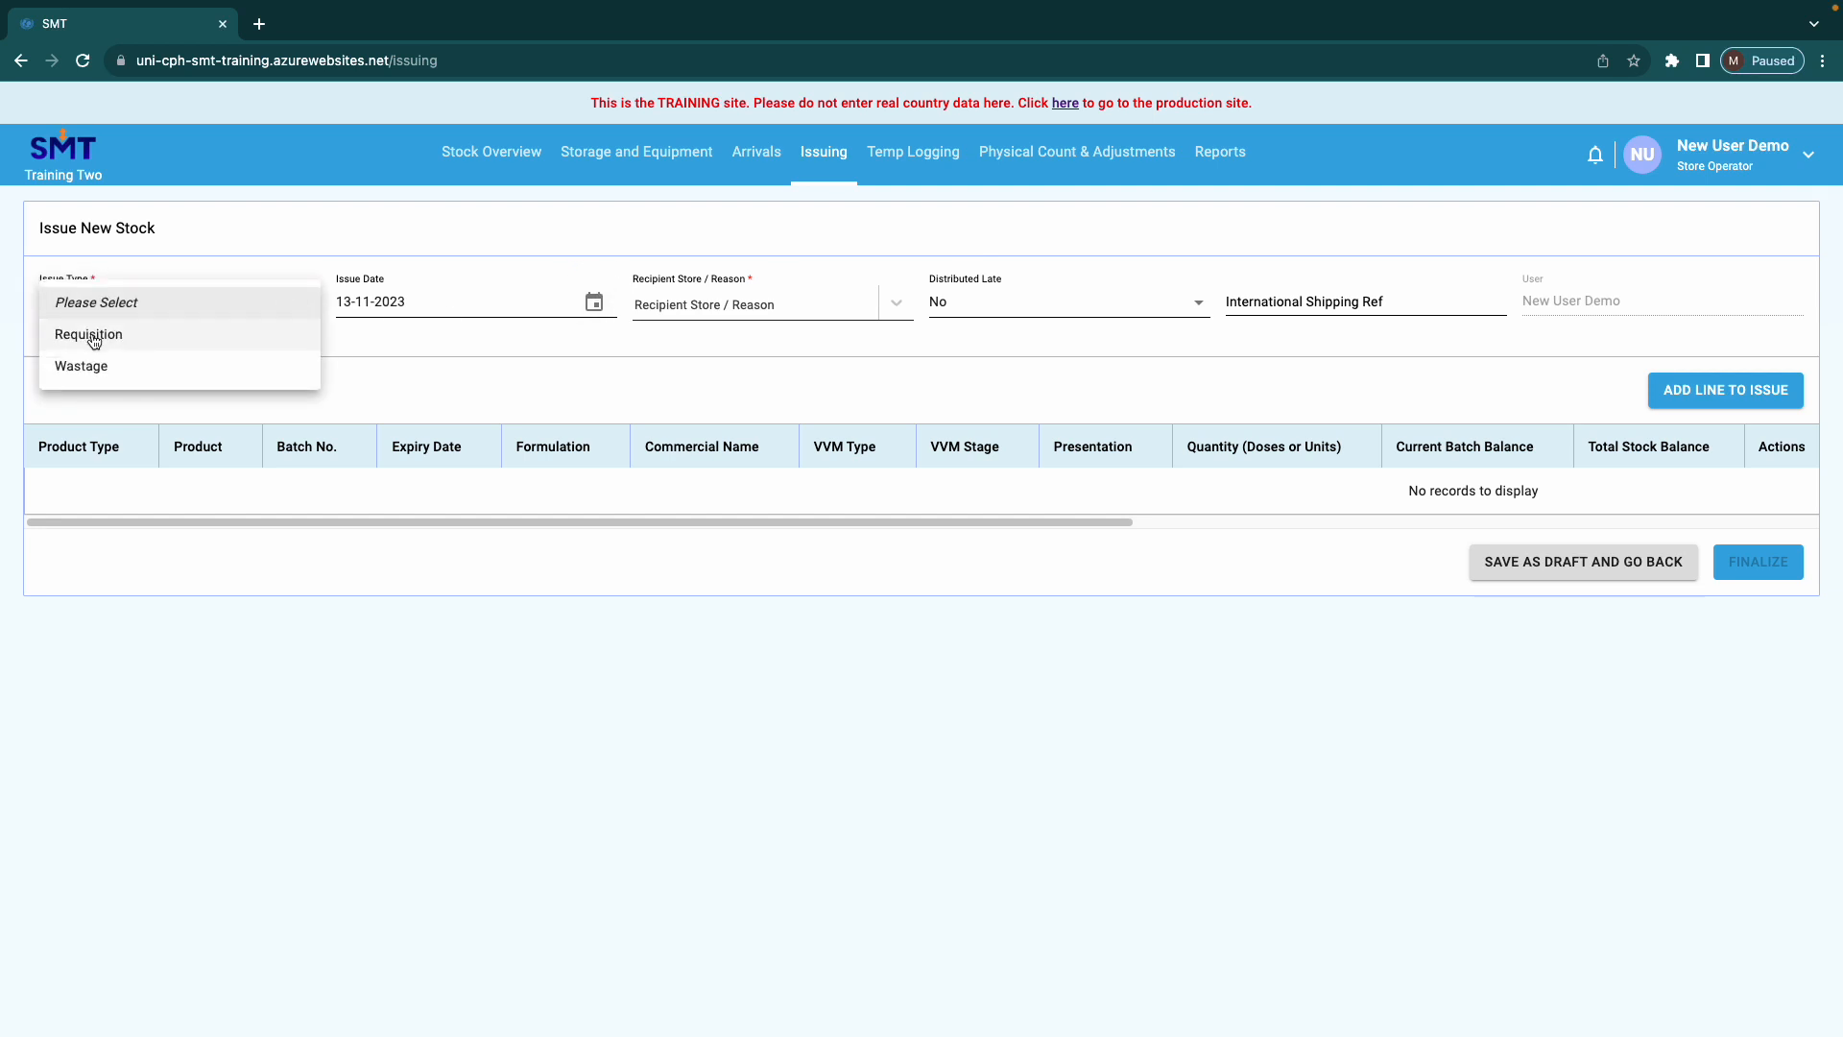
left_click(135, 376)
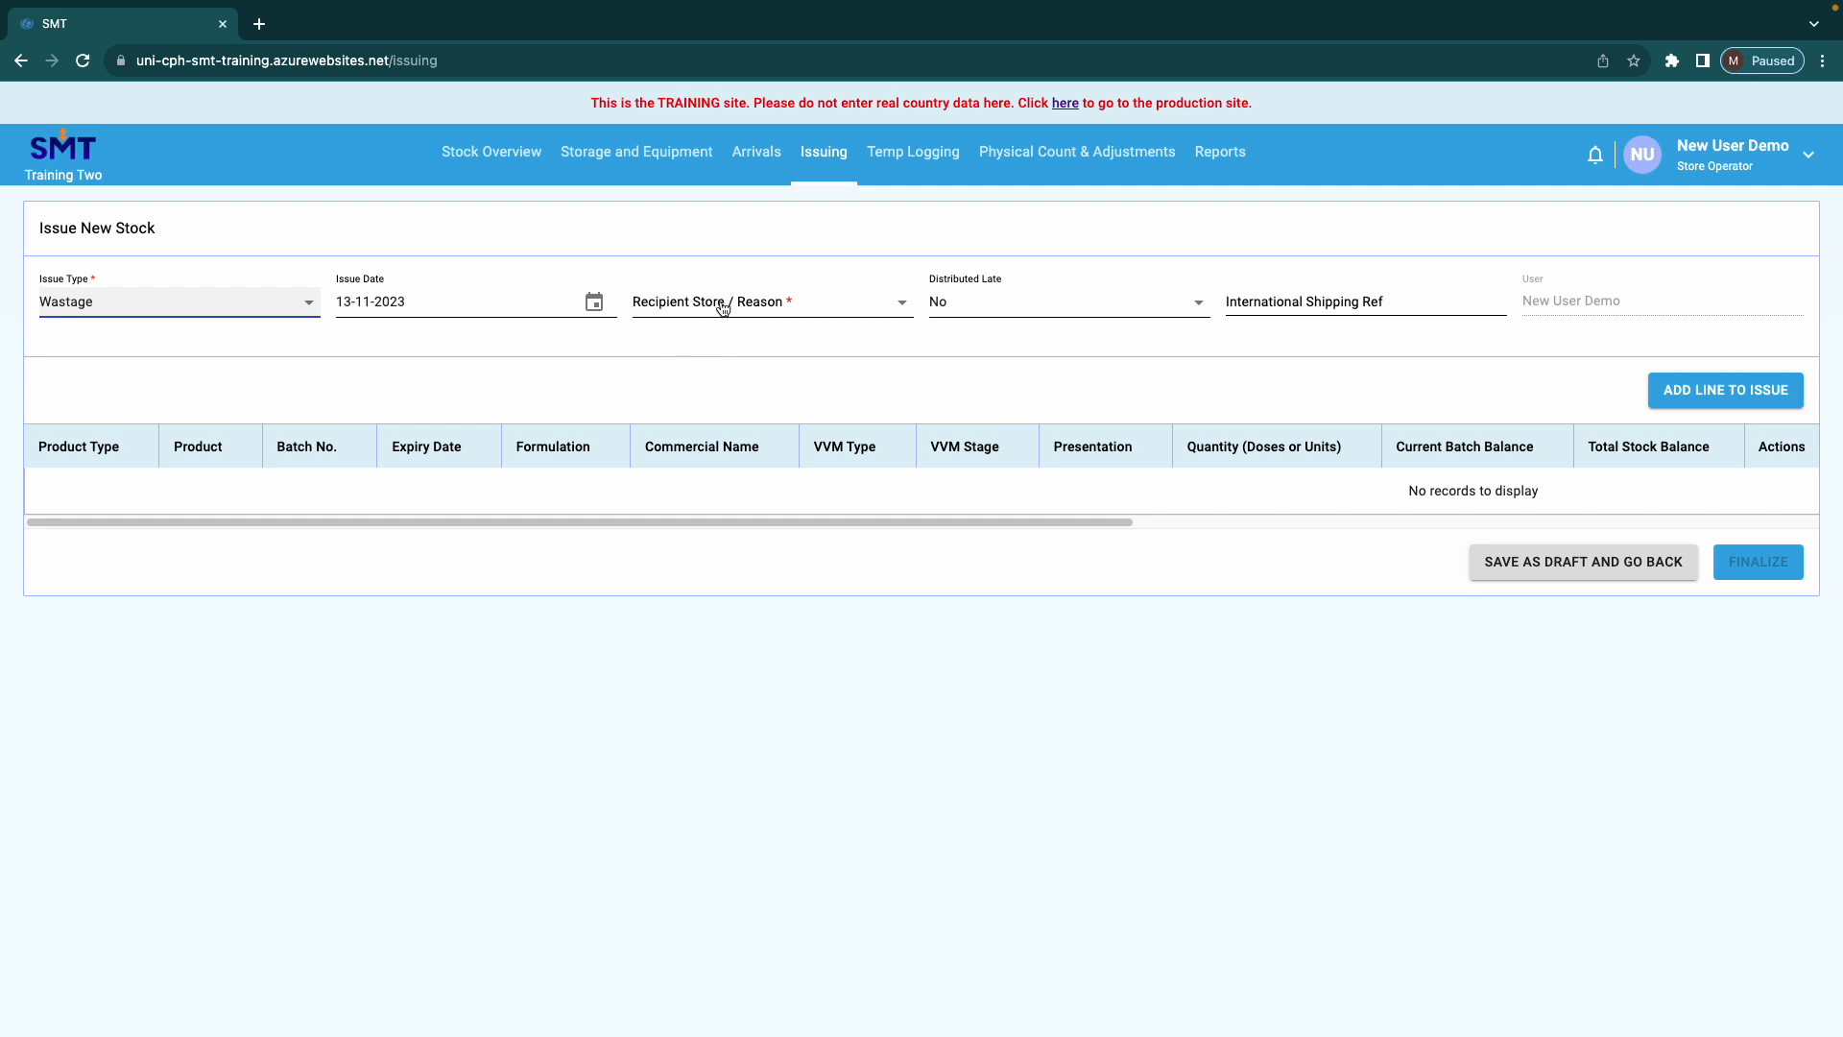
left_click(902, 307)
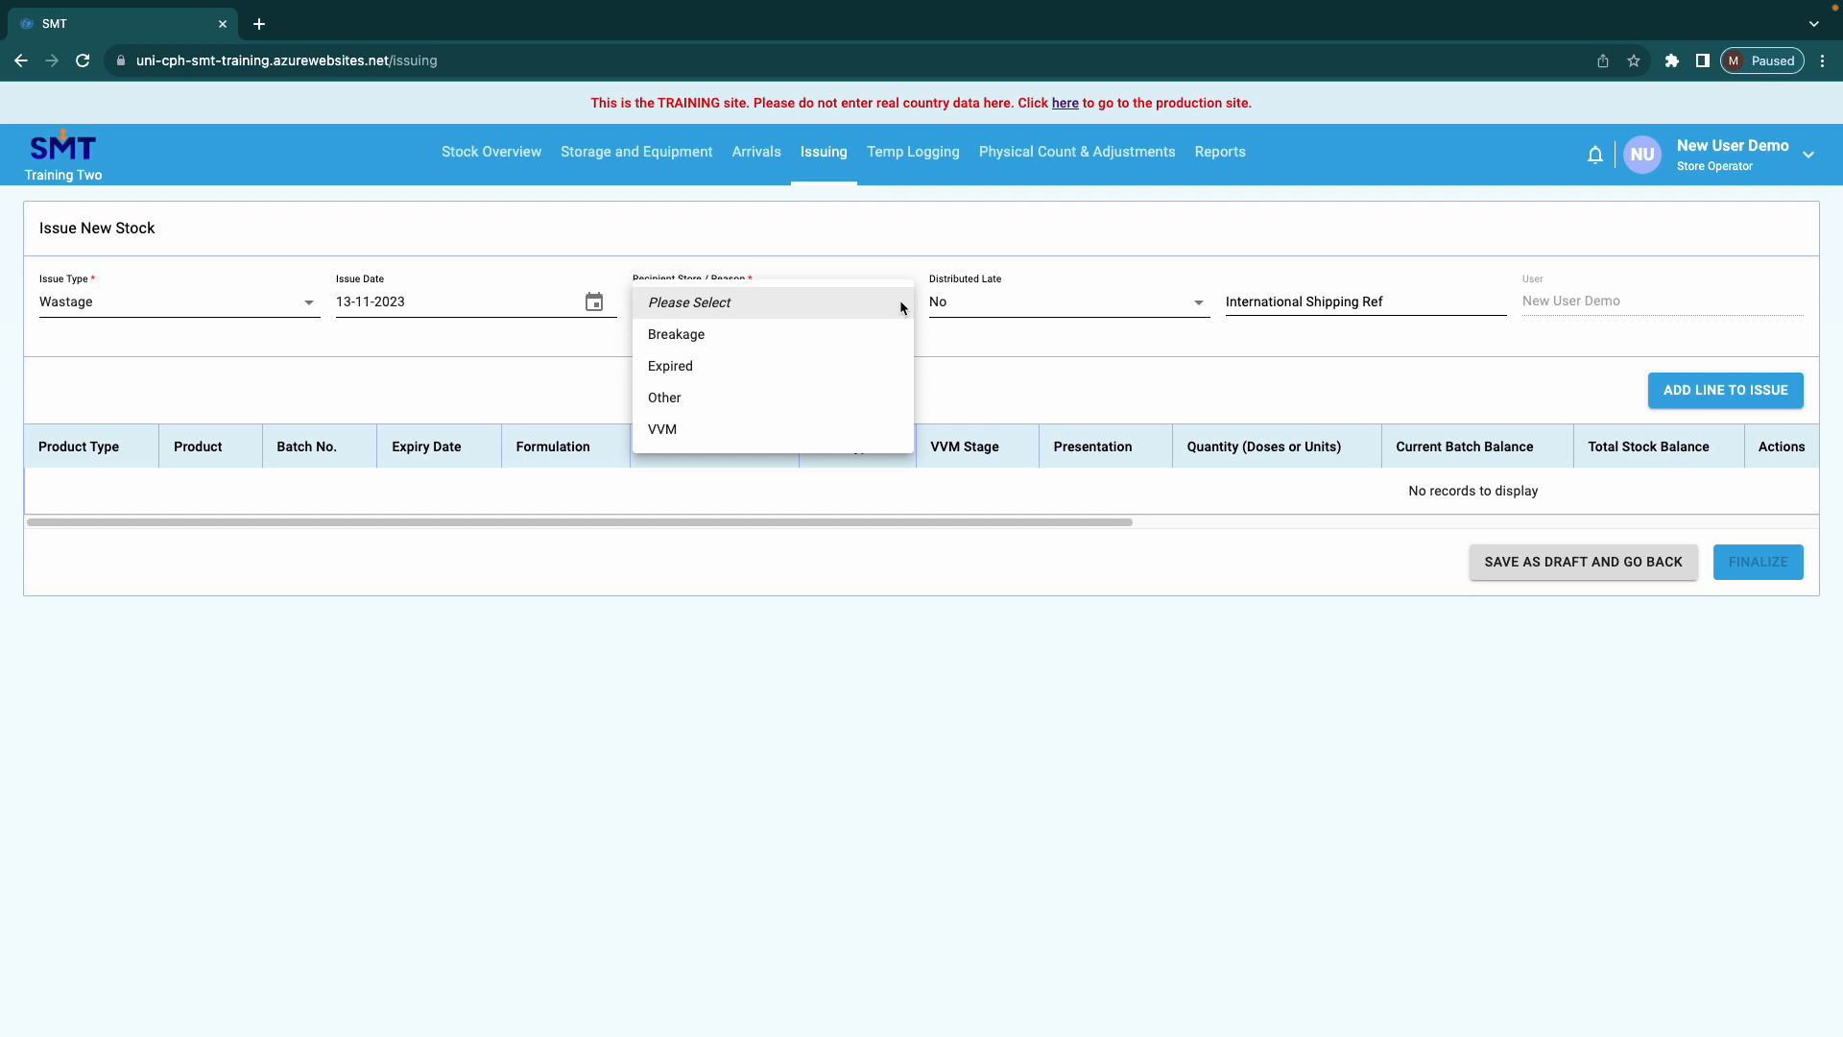
left_click(831, 341)
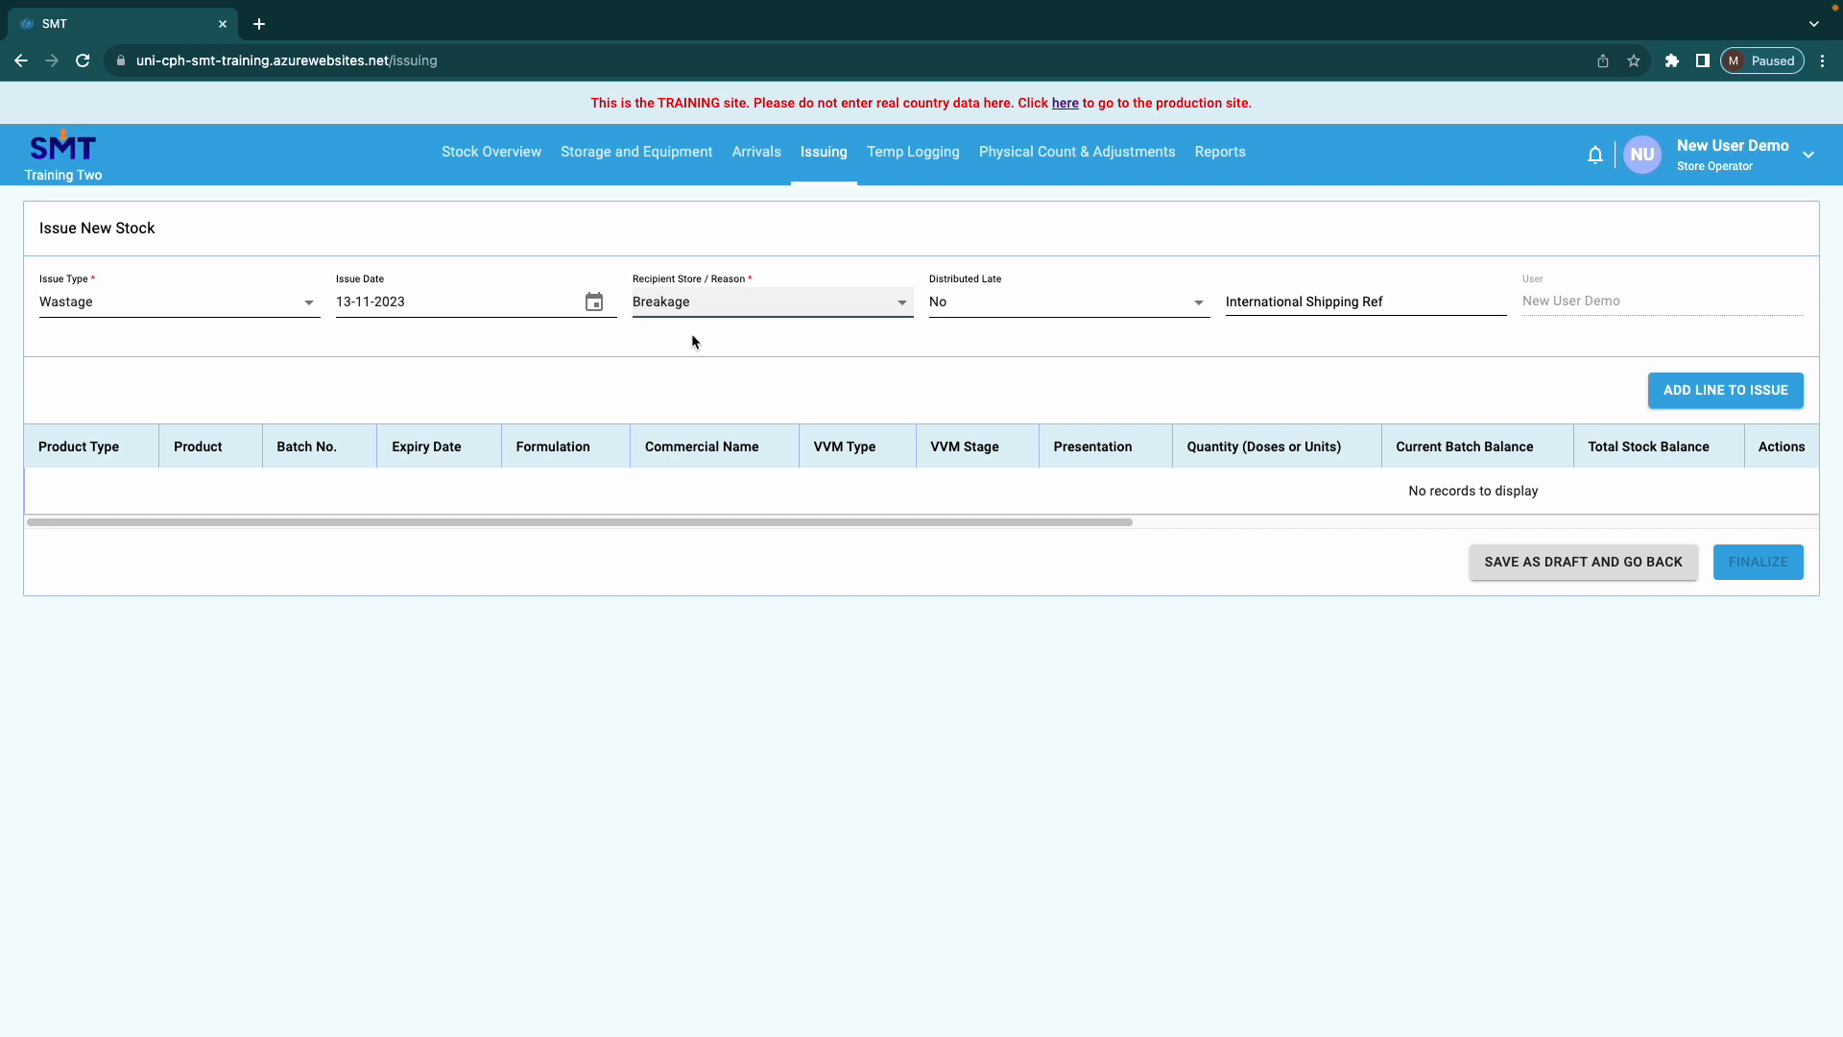
Add a Vaccine line for IPV, batch 665247, quantity 10, with the comment "Broken during handling of issue", and save it
left_click(1721, 396)
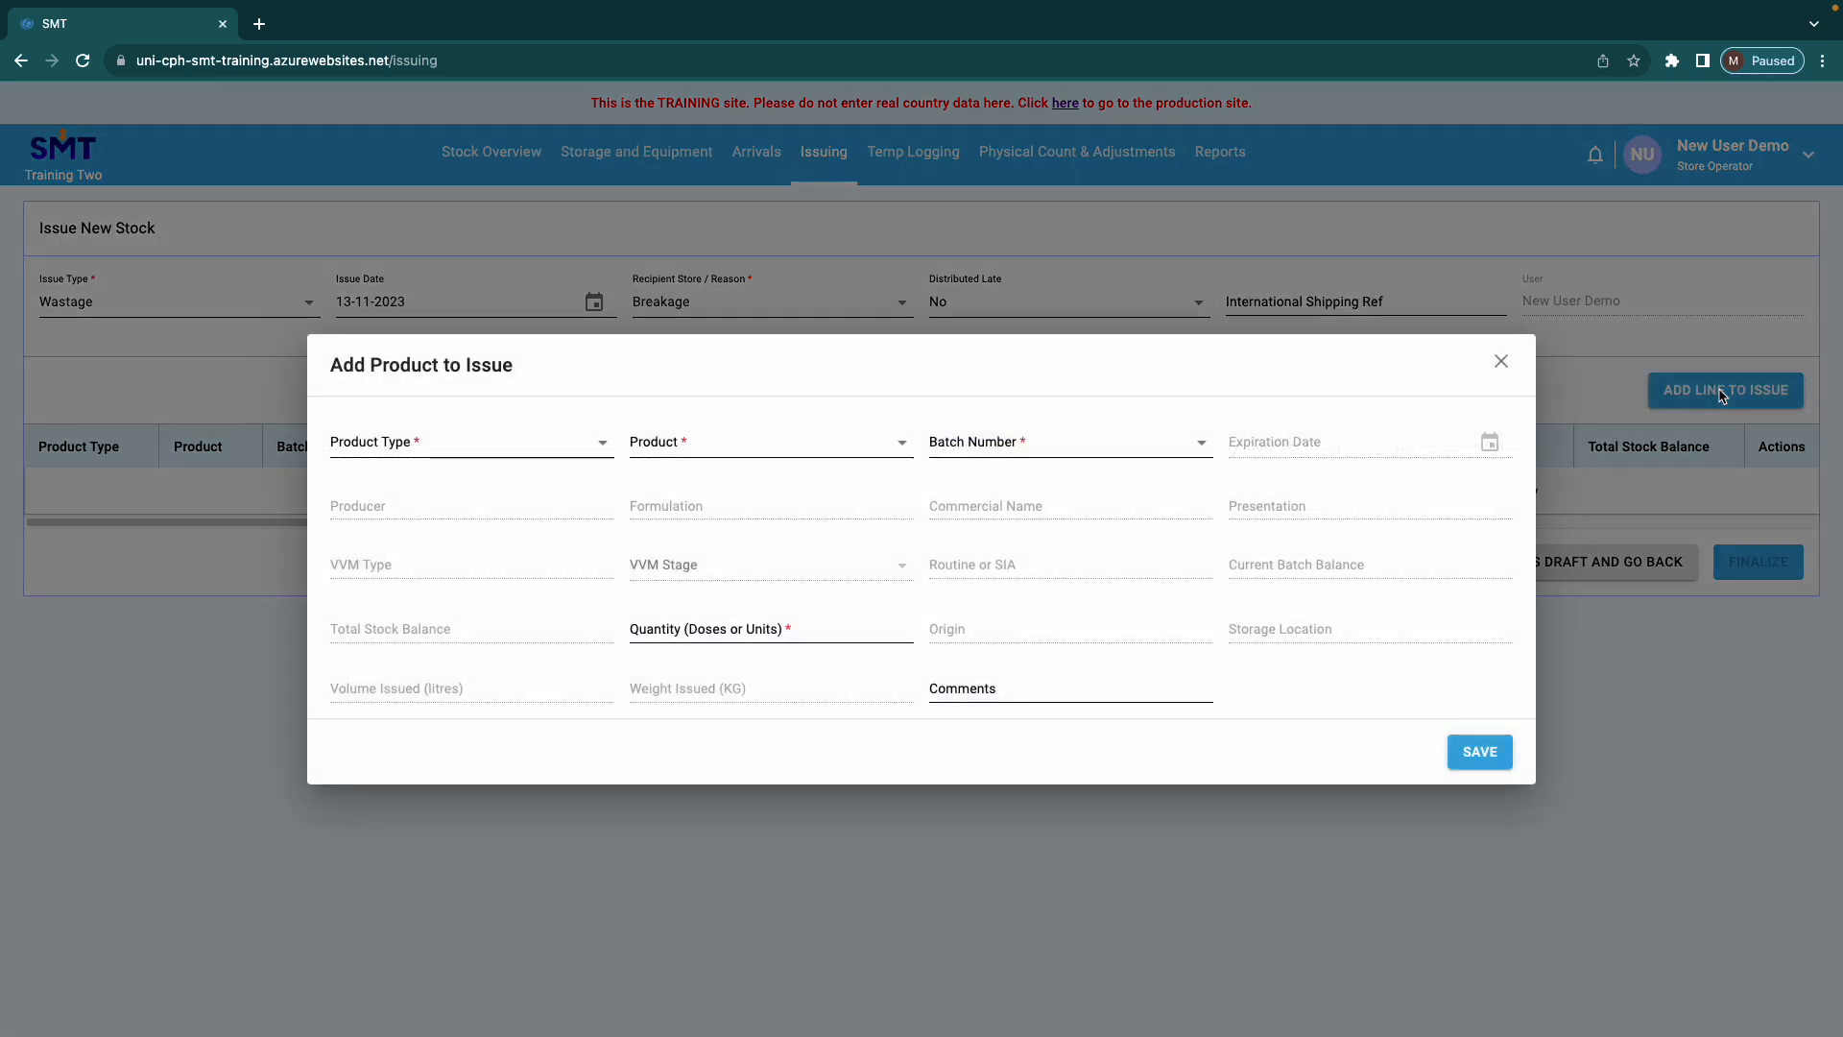
left_click(535, 450)
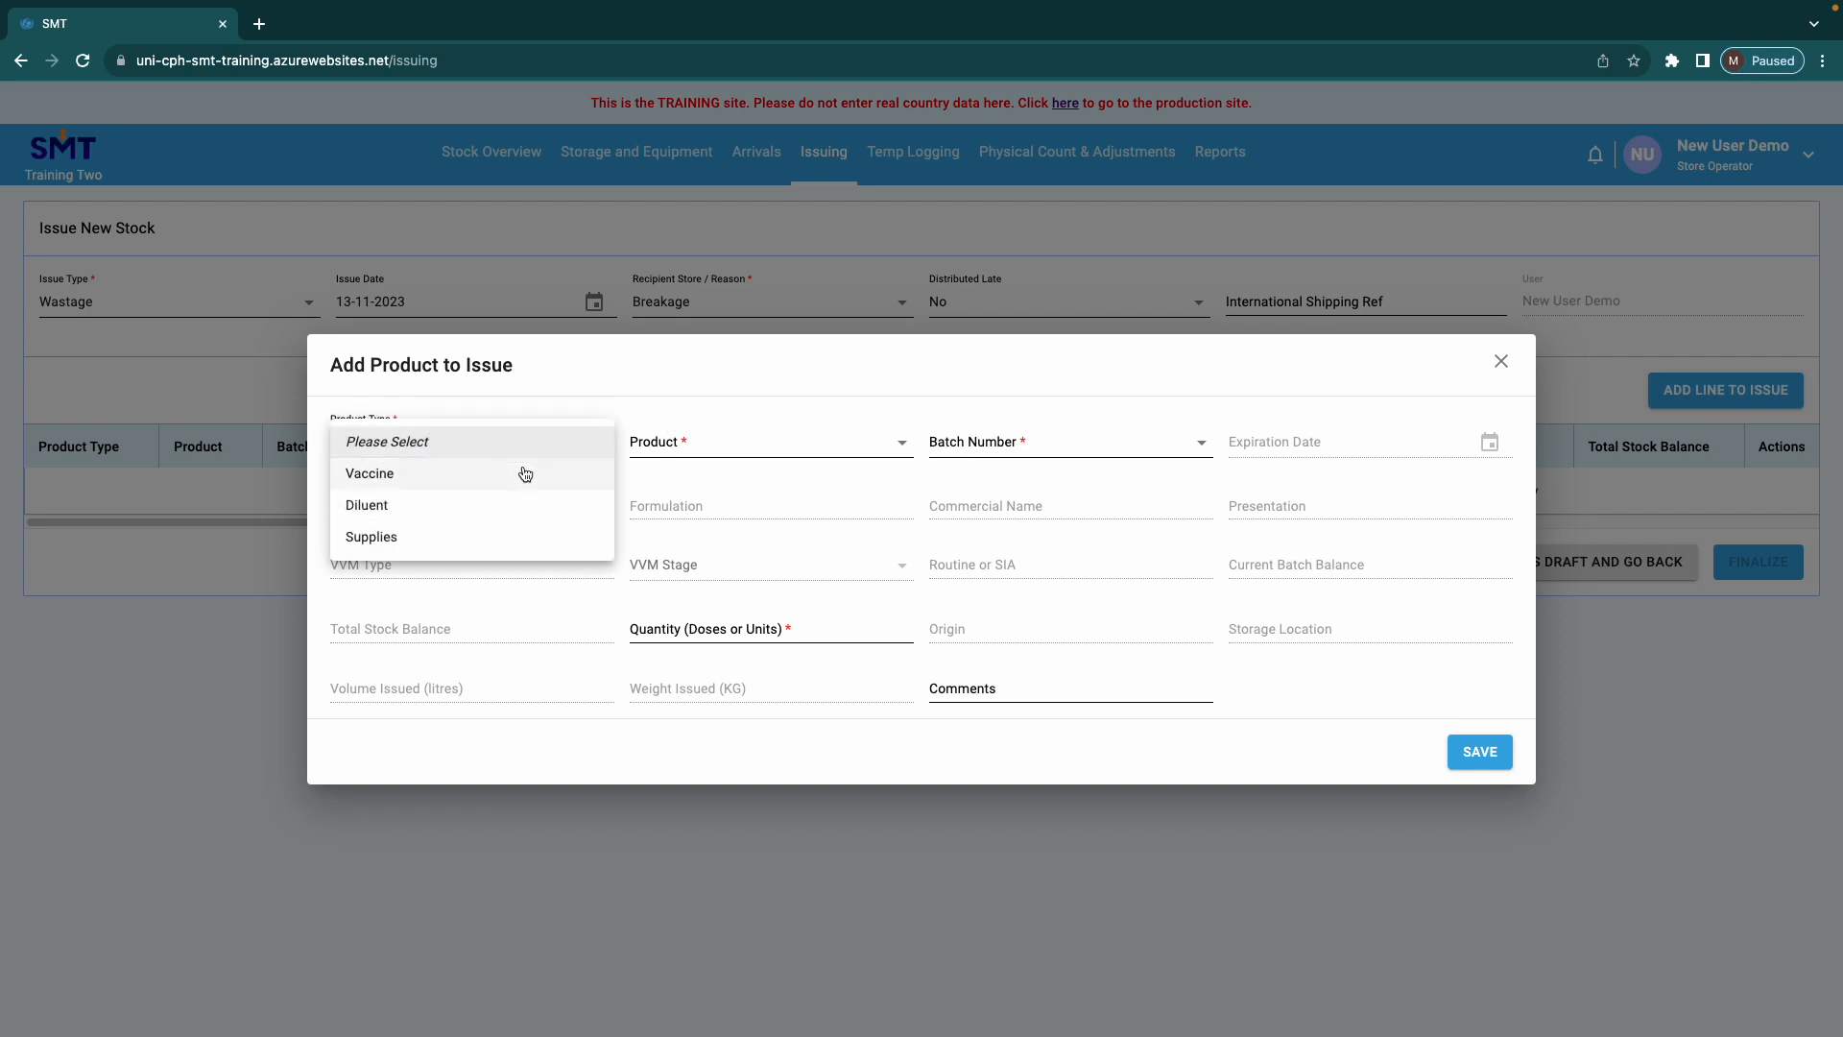
left_click(526, 472)
left_click(685, 450)
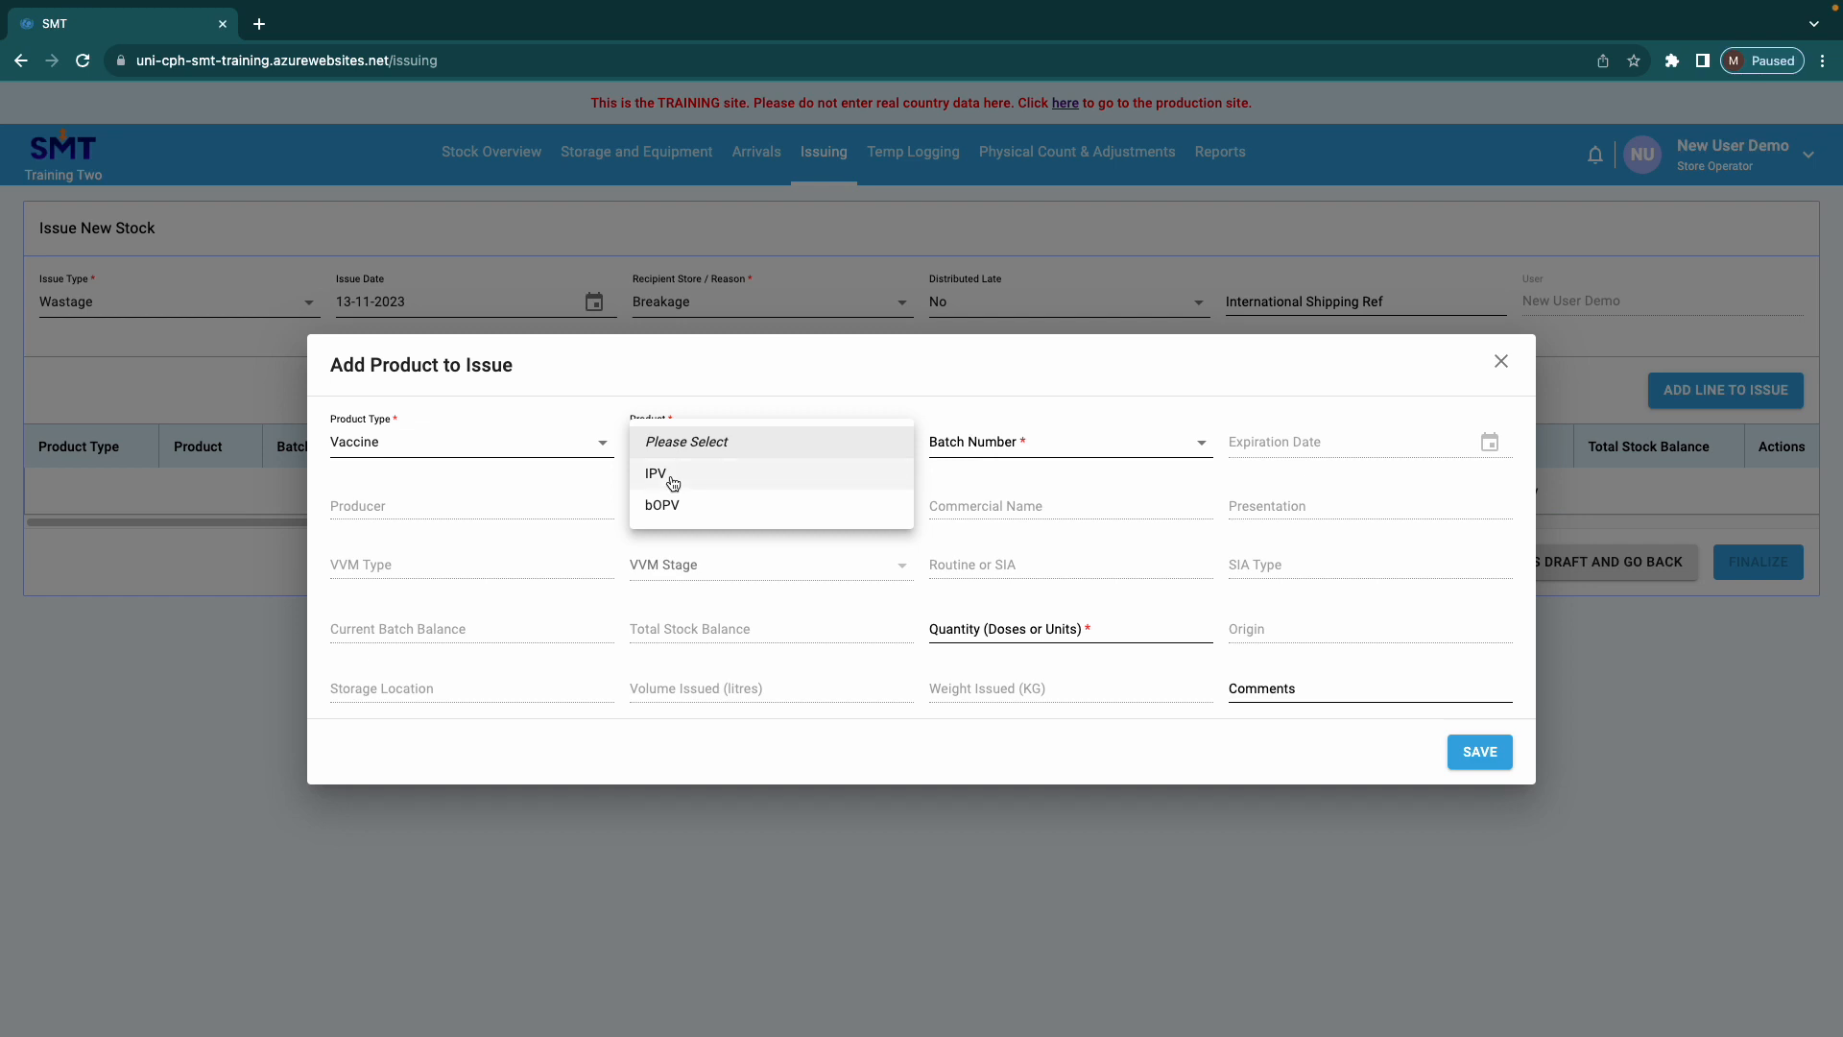
left_click(672, 481)
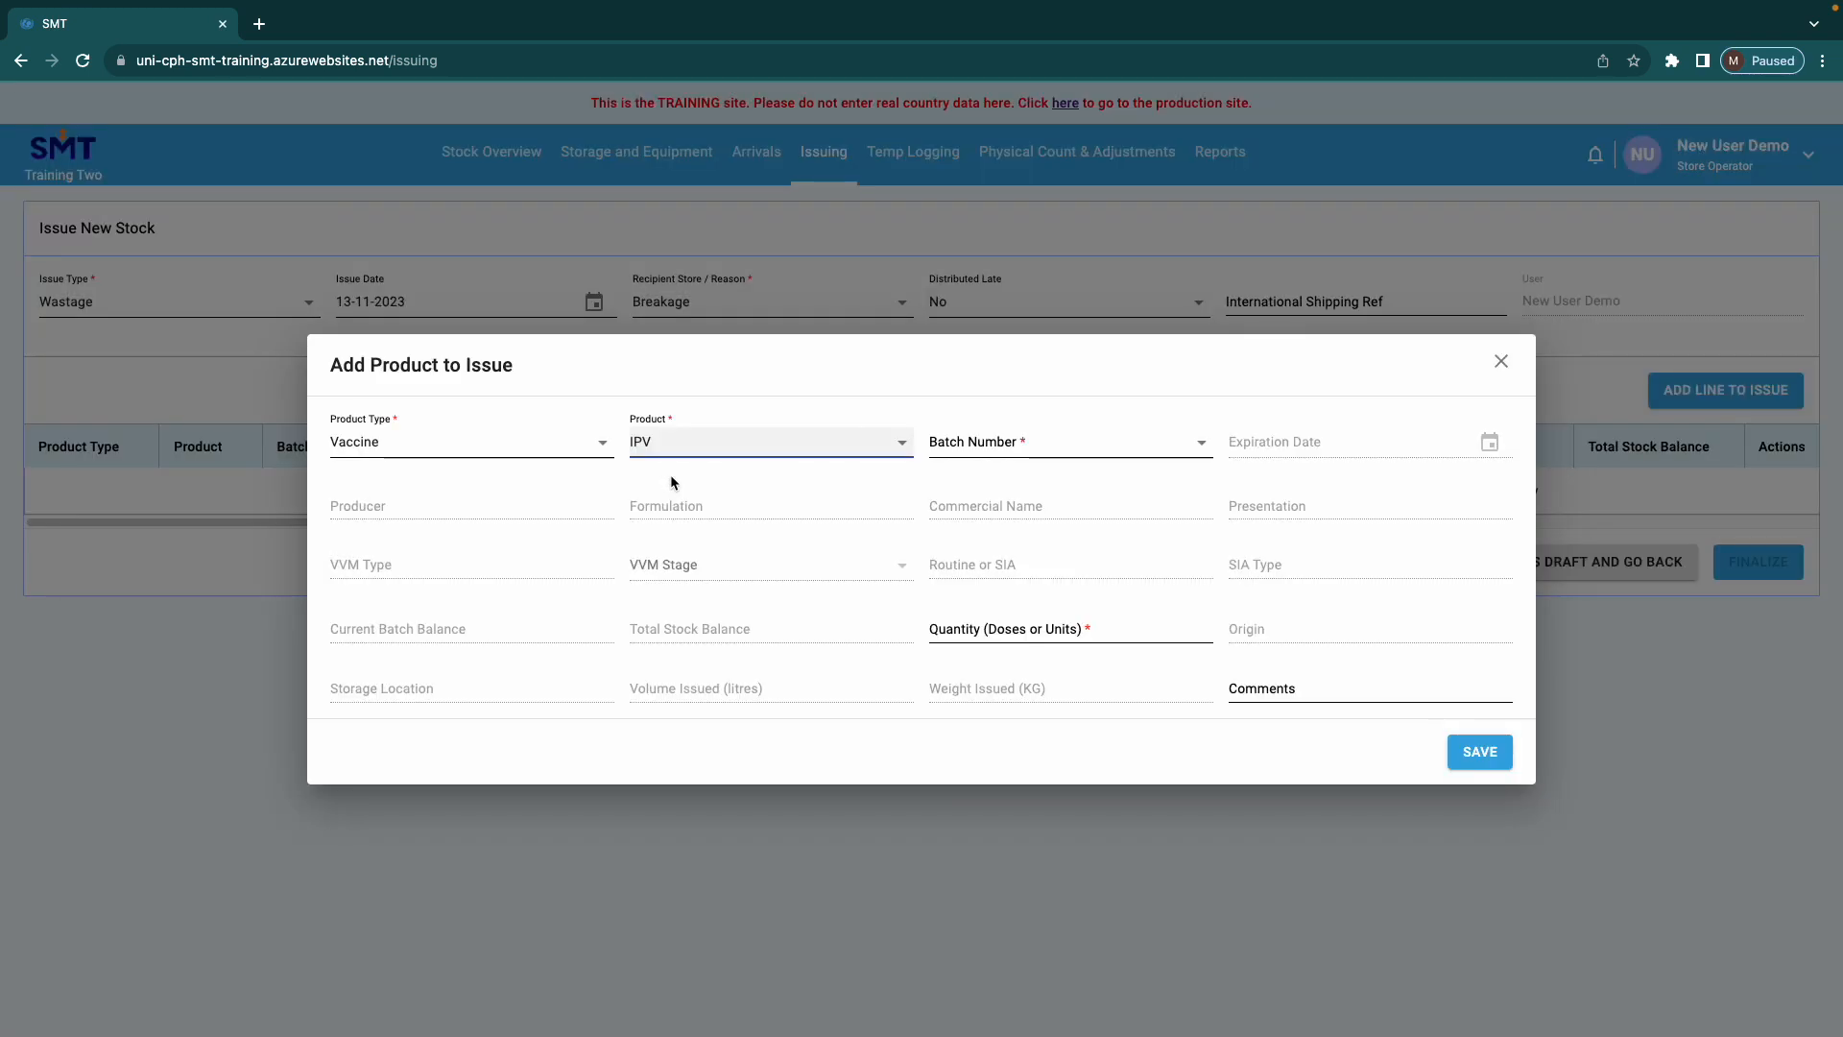
left_click(963, 444)
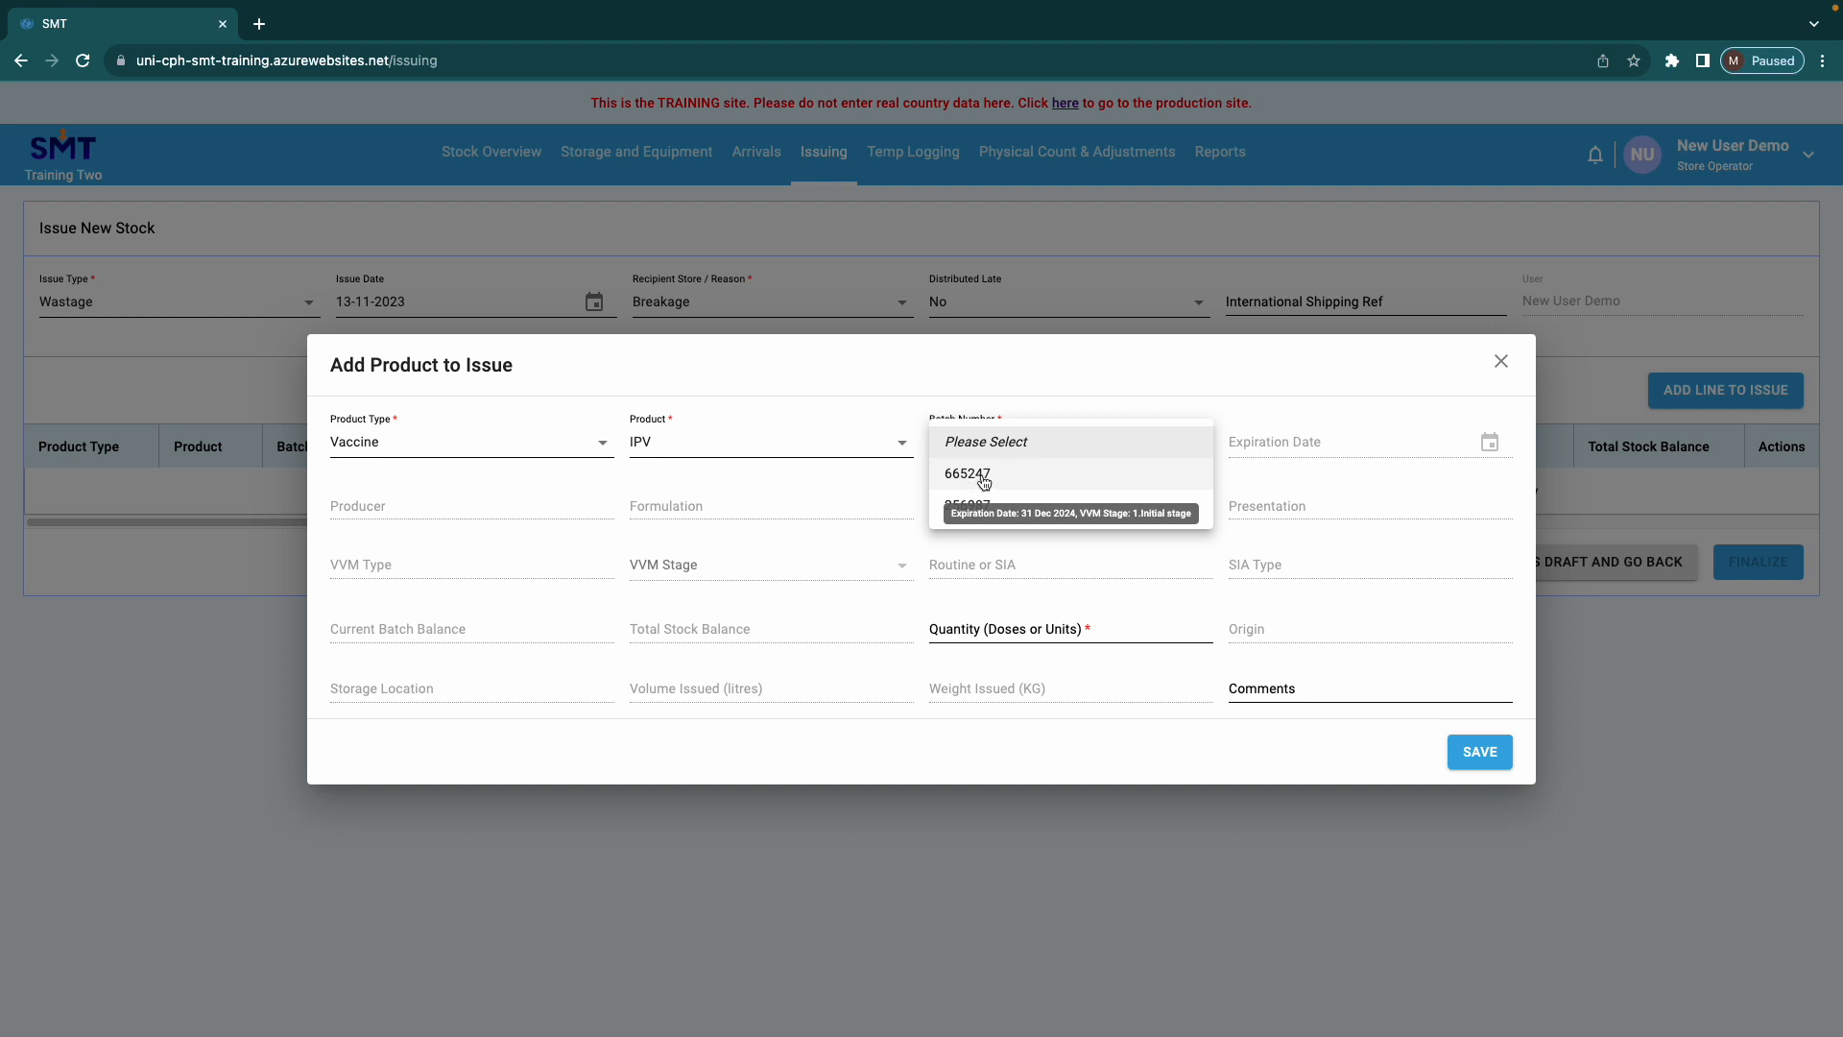
left_click(983, 475)
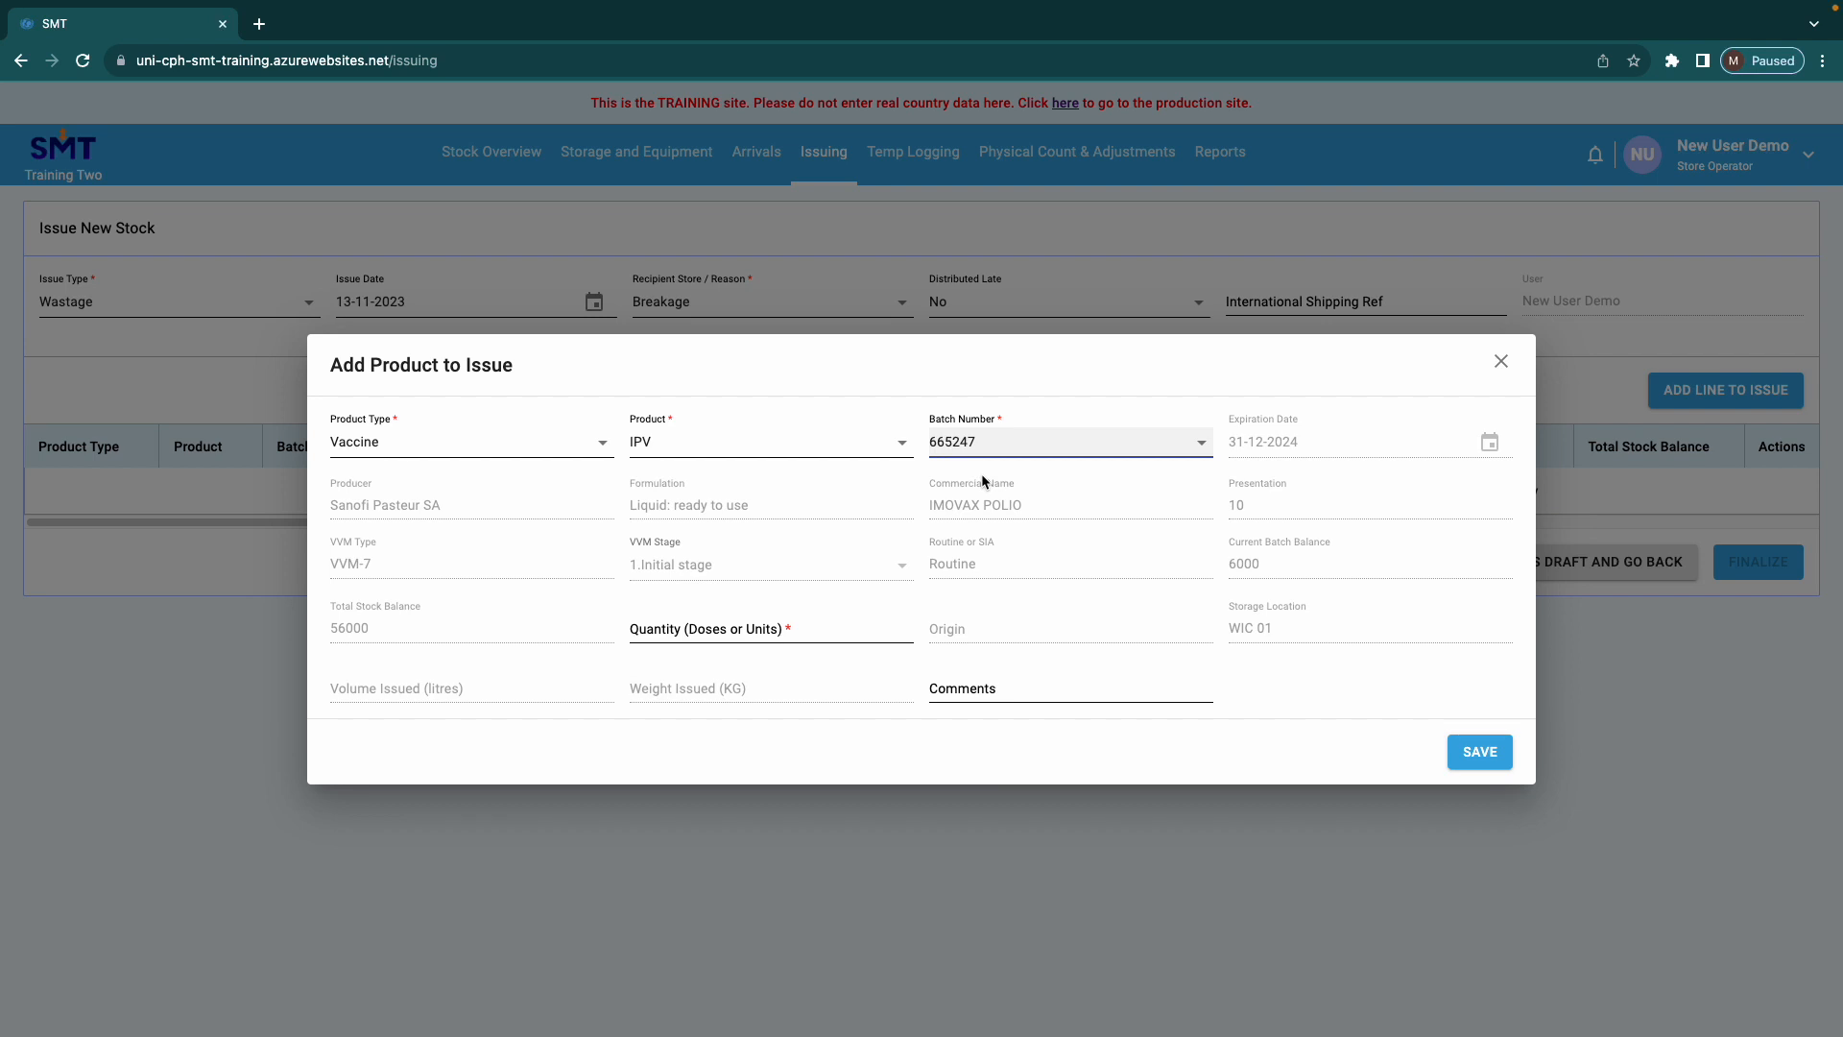
left_click(668, 630)
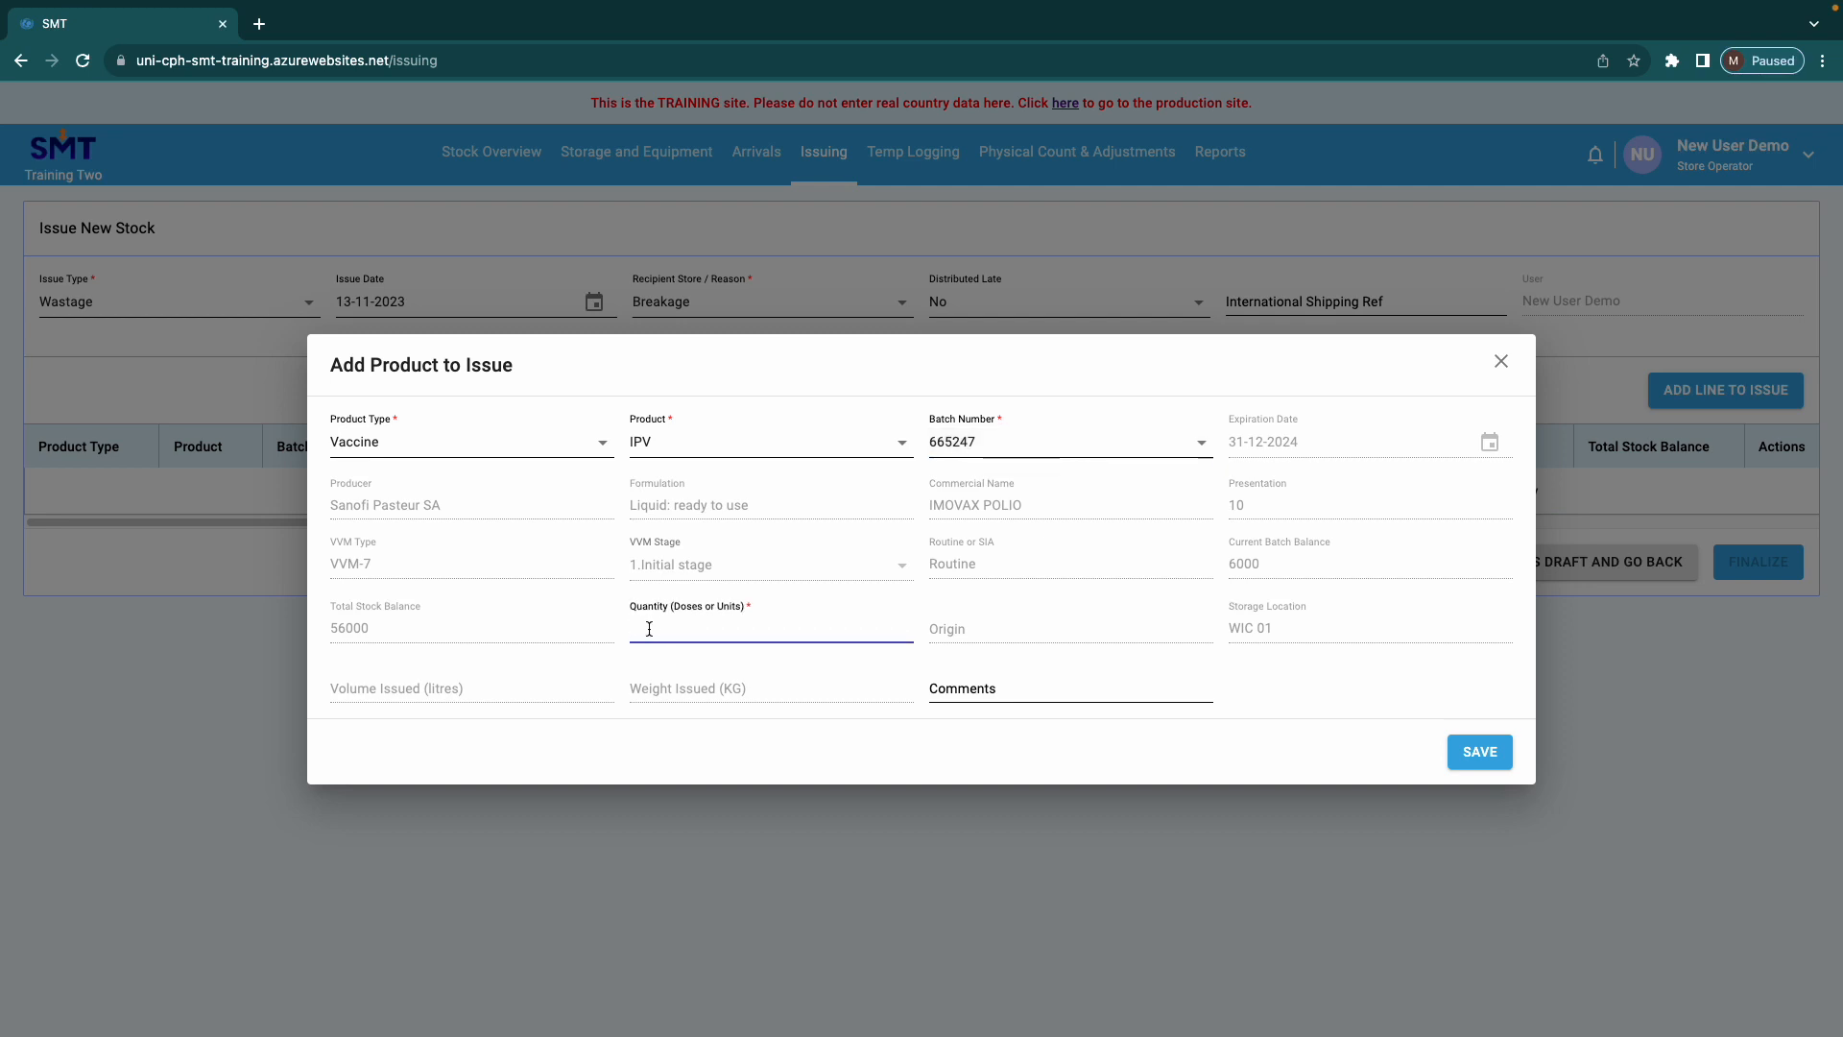
type("10")
left_click(971, 688)
type("B")
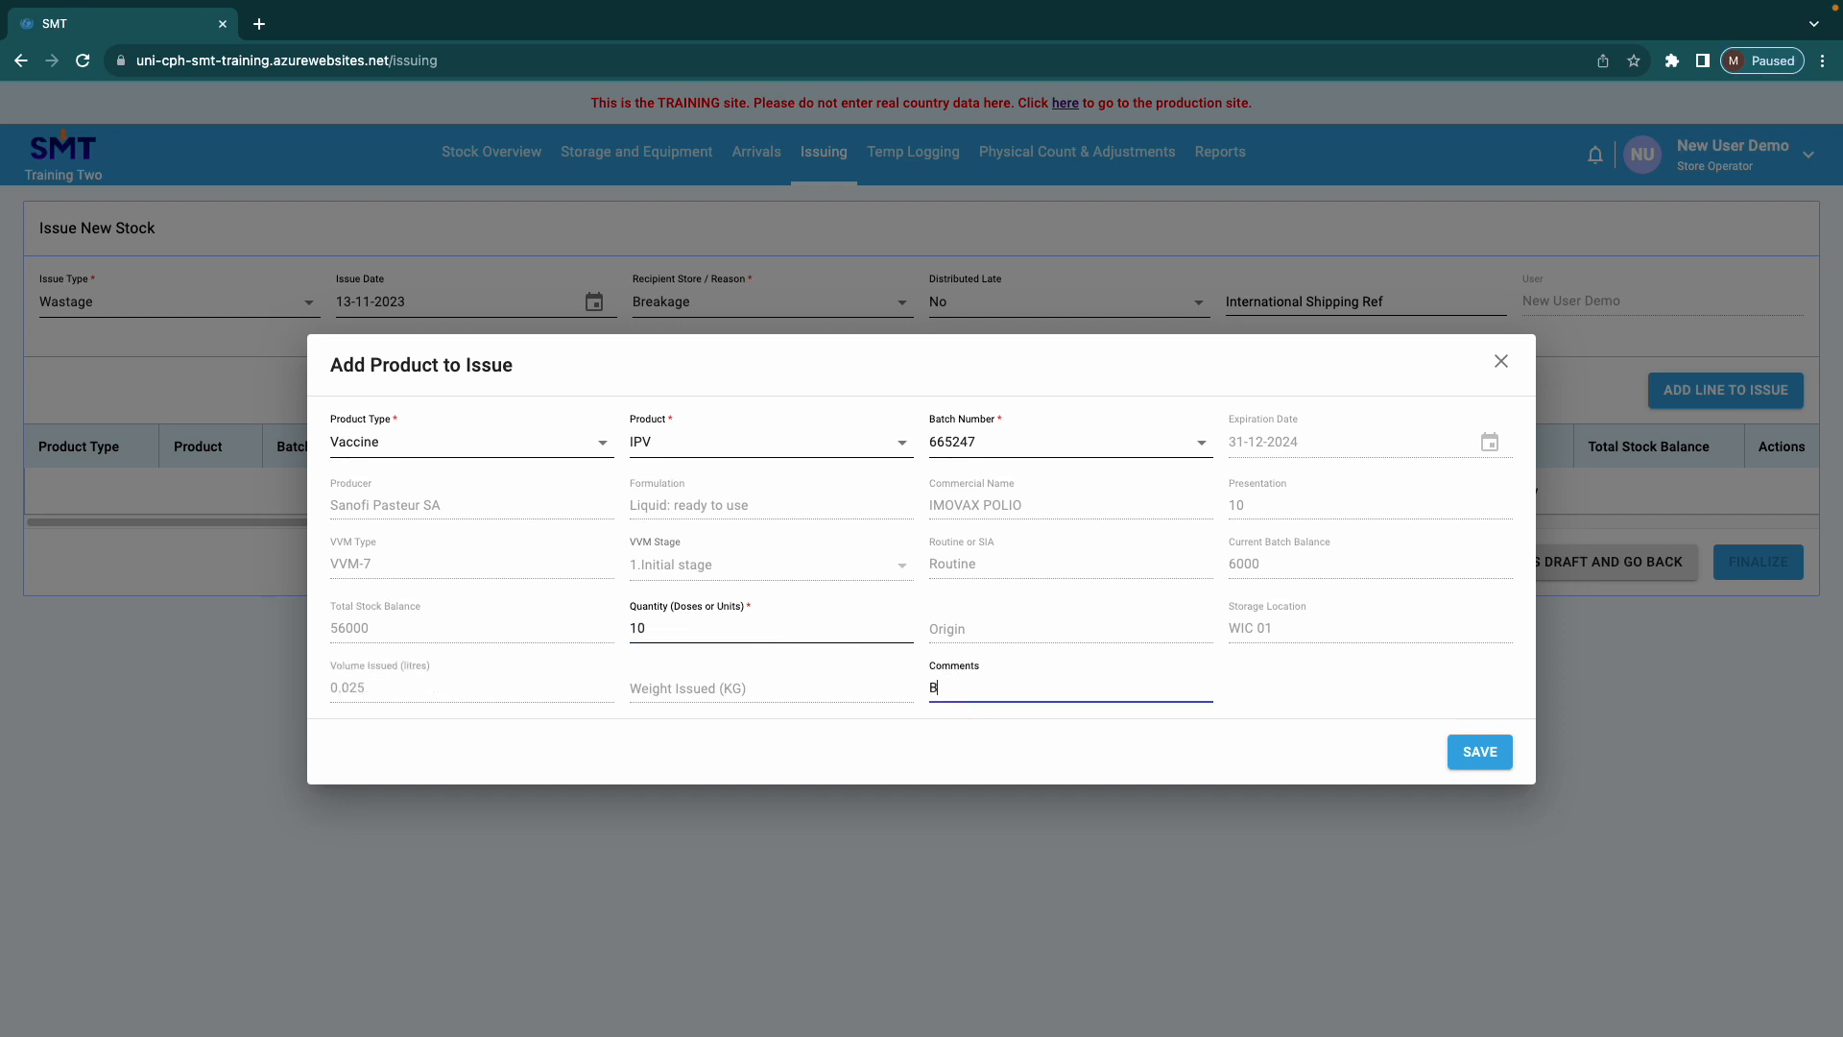
type("roken during handling of issue")
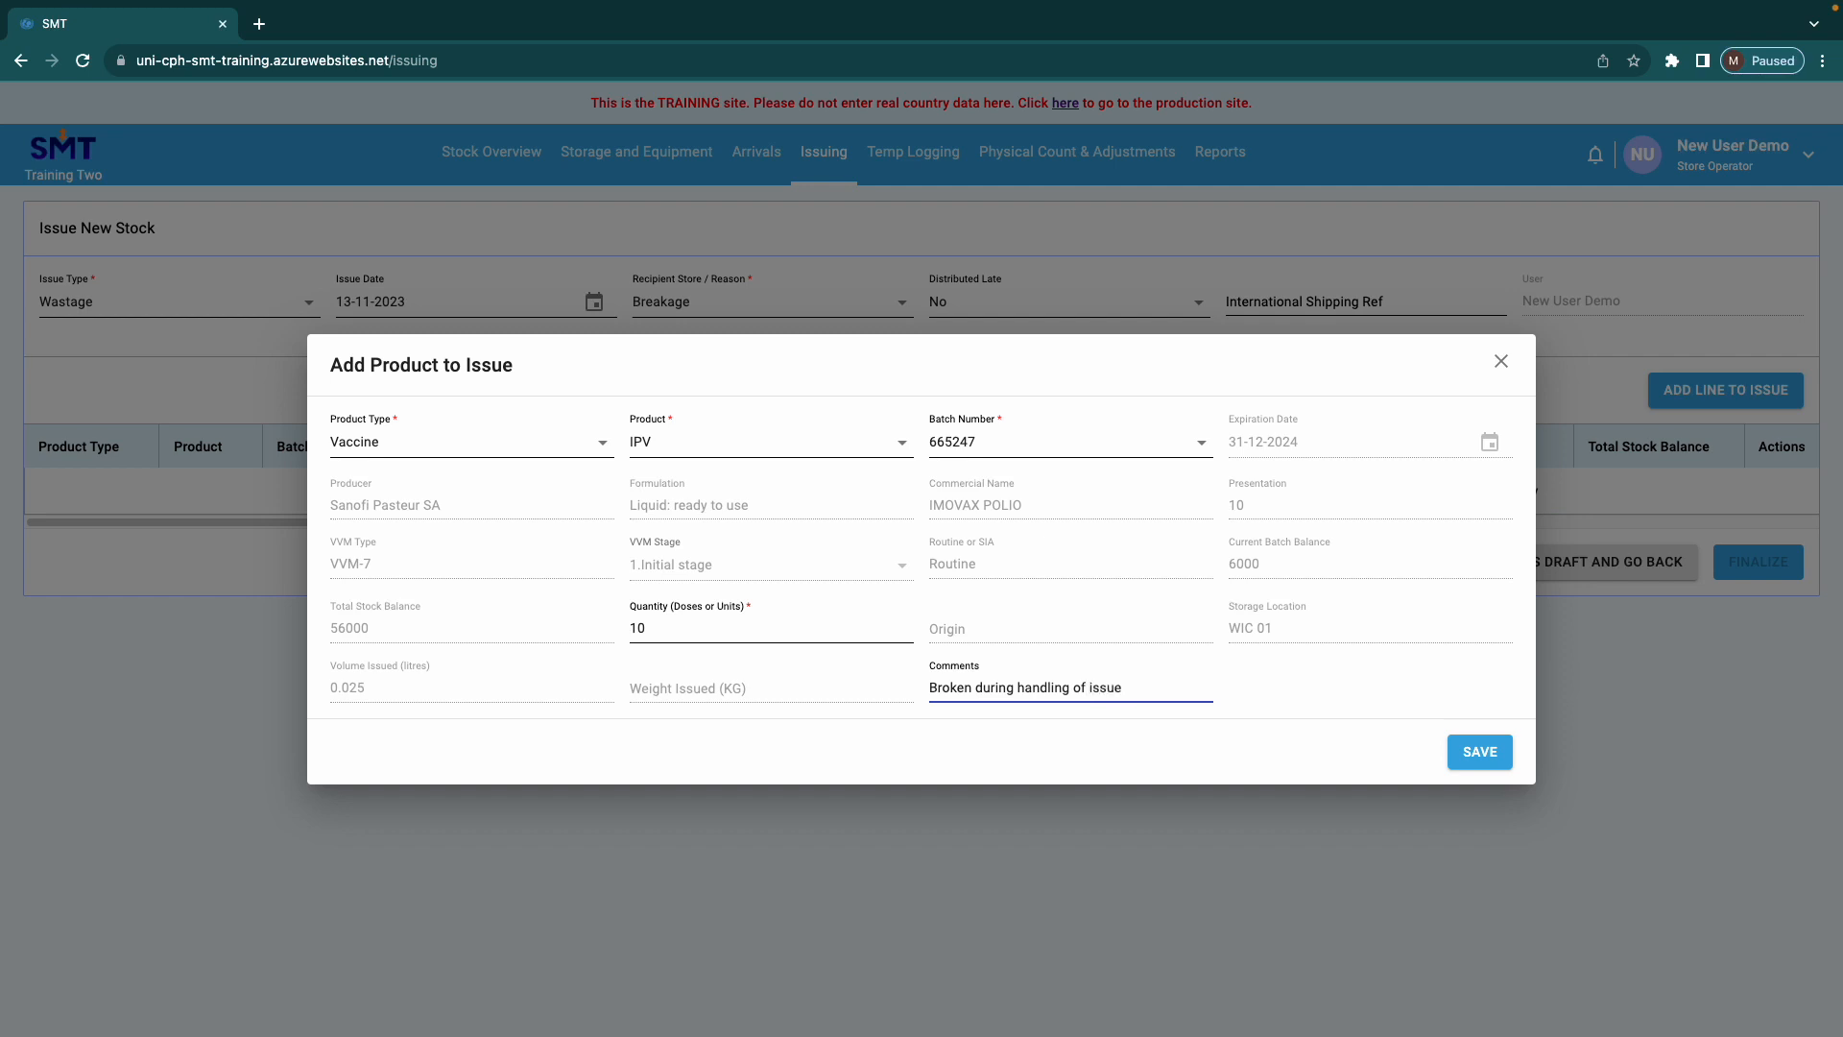
left_click(1480, 751)
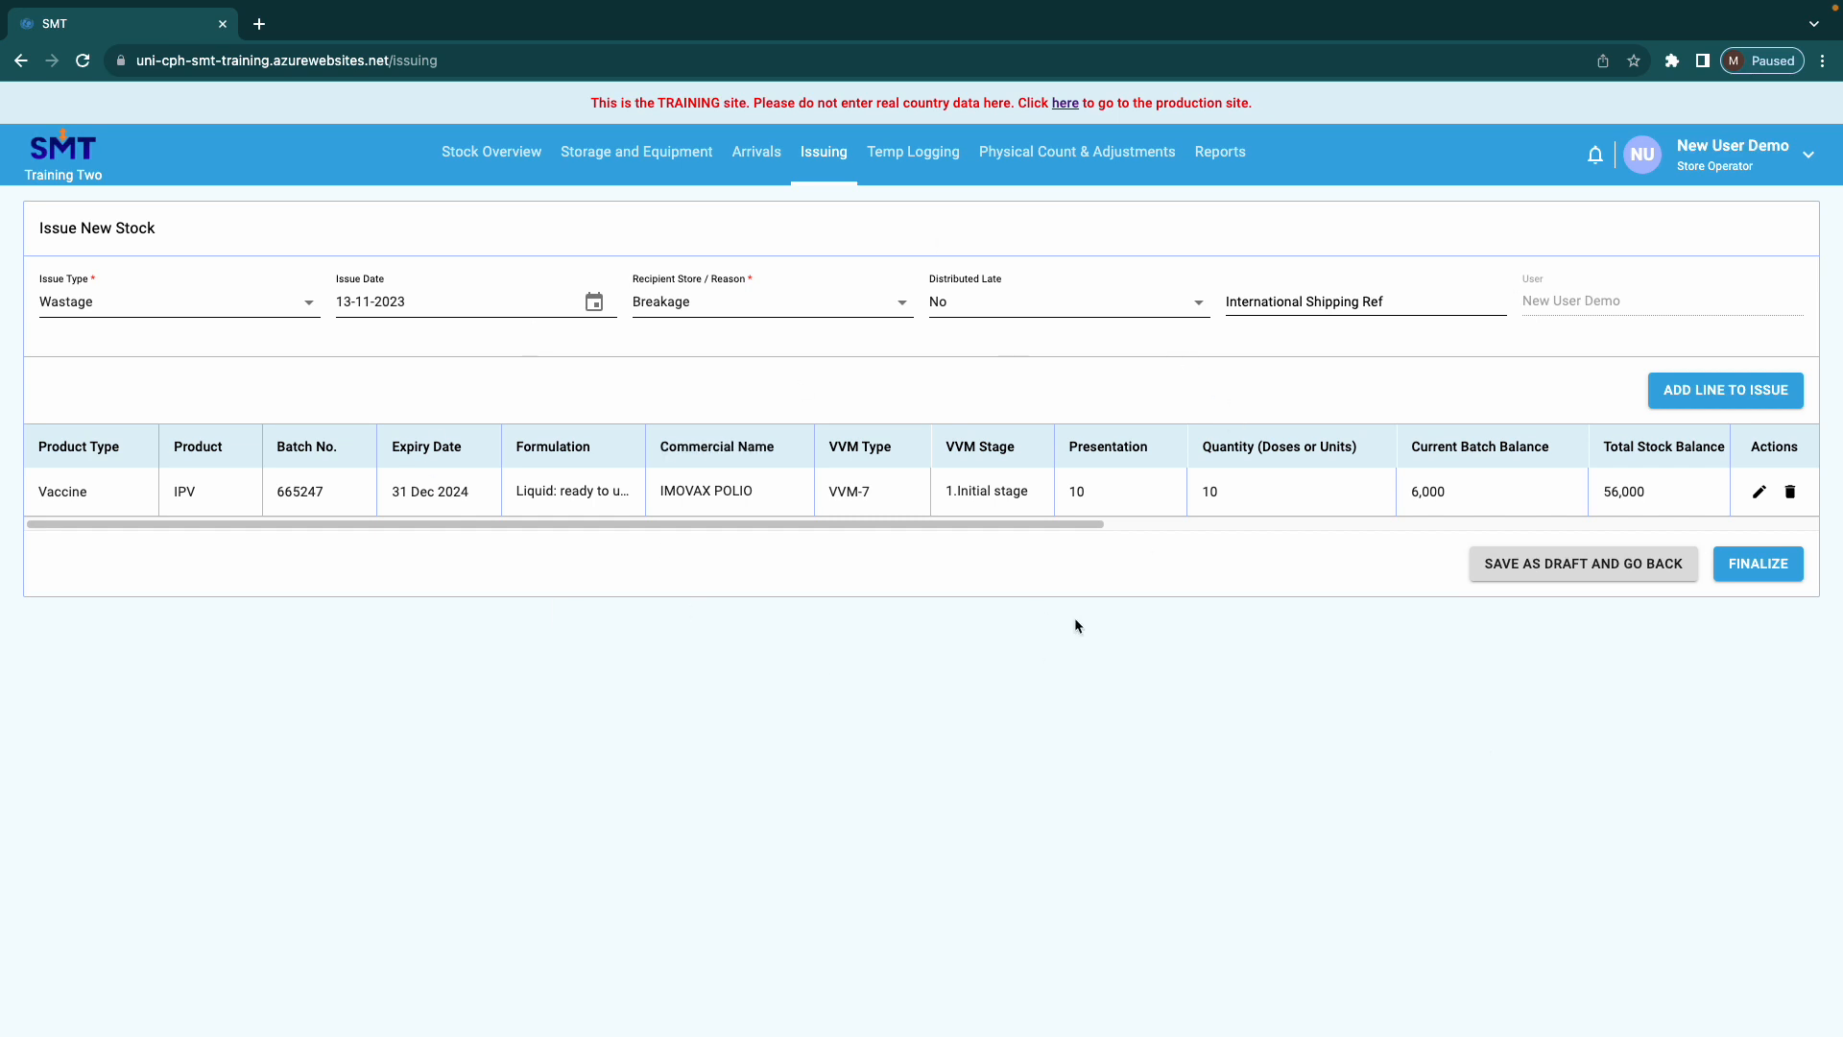
Save the wastage issue as a draft and check the IPV balance in the stock overview
left_click(1580, 571)
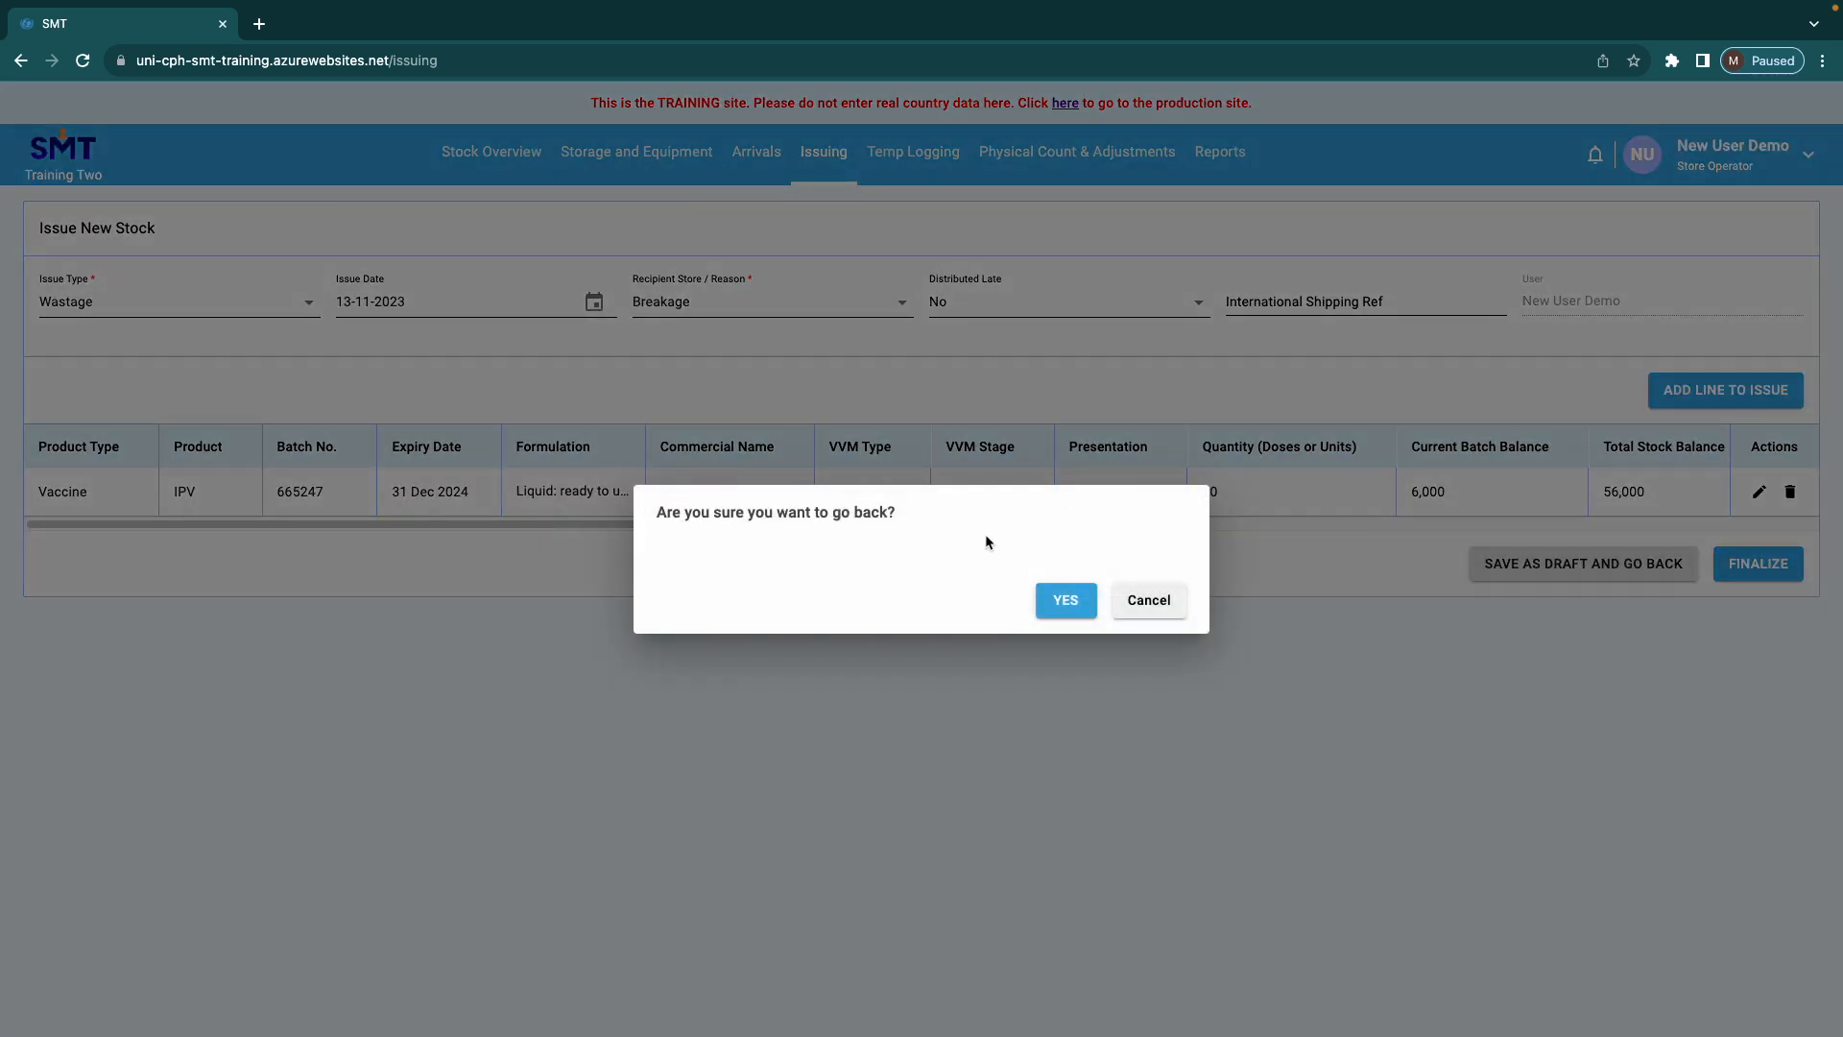
left_click(1062, 602)
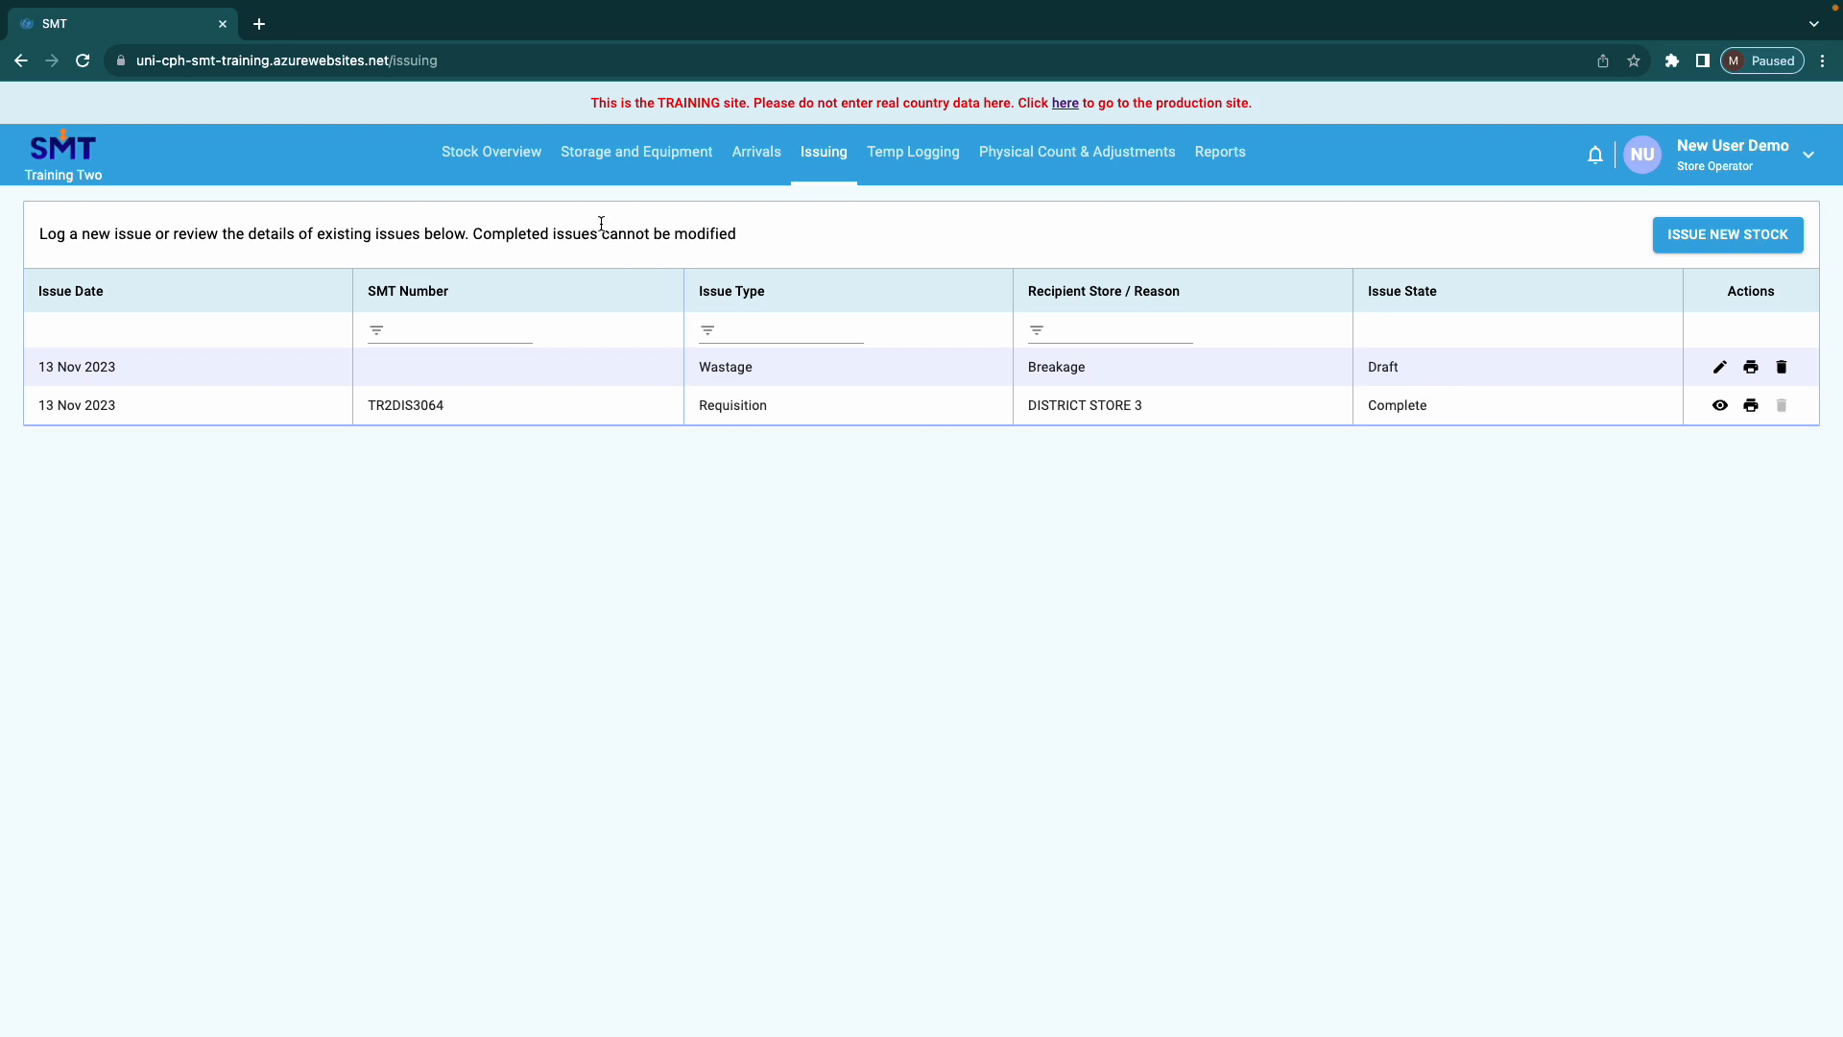
left_click(499, 152)
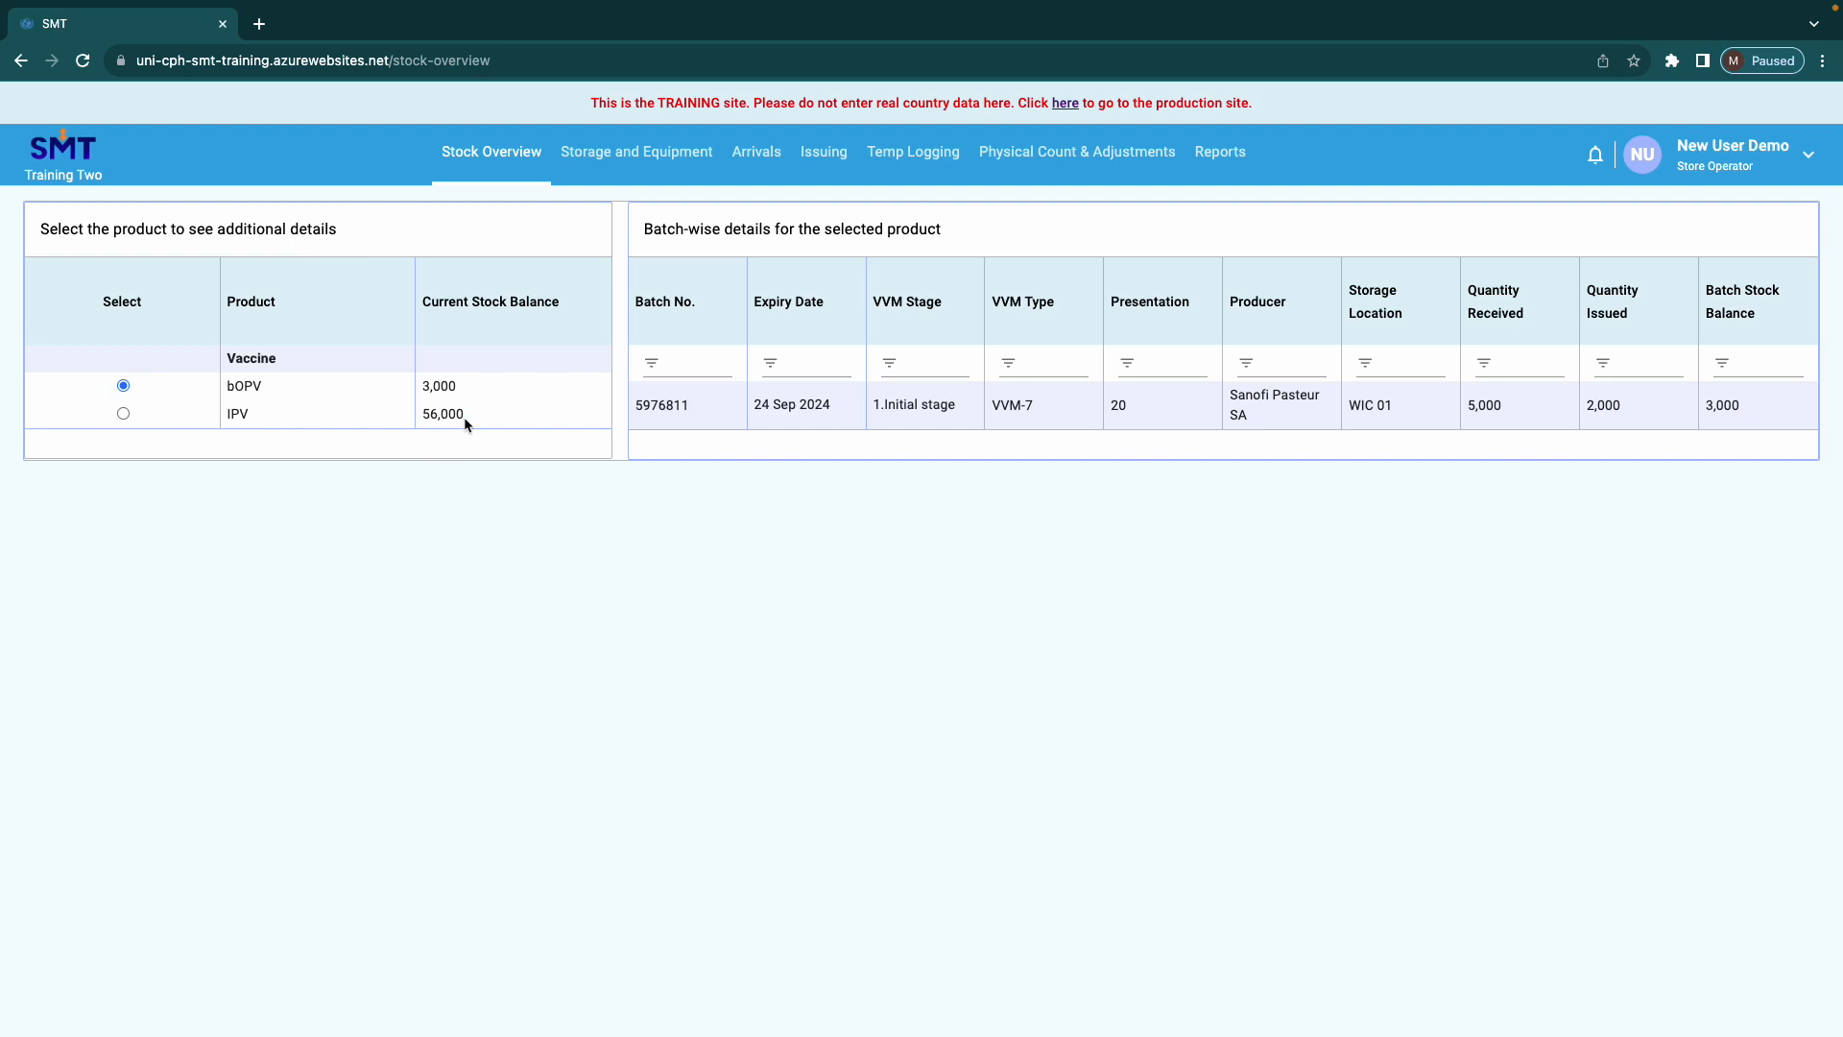
Reopen the draft wastage issue from the list of issues and finalize it
left_click(823, 153)
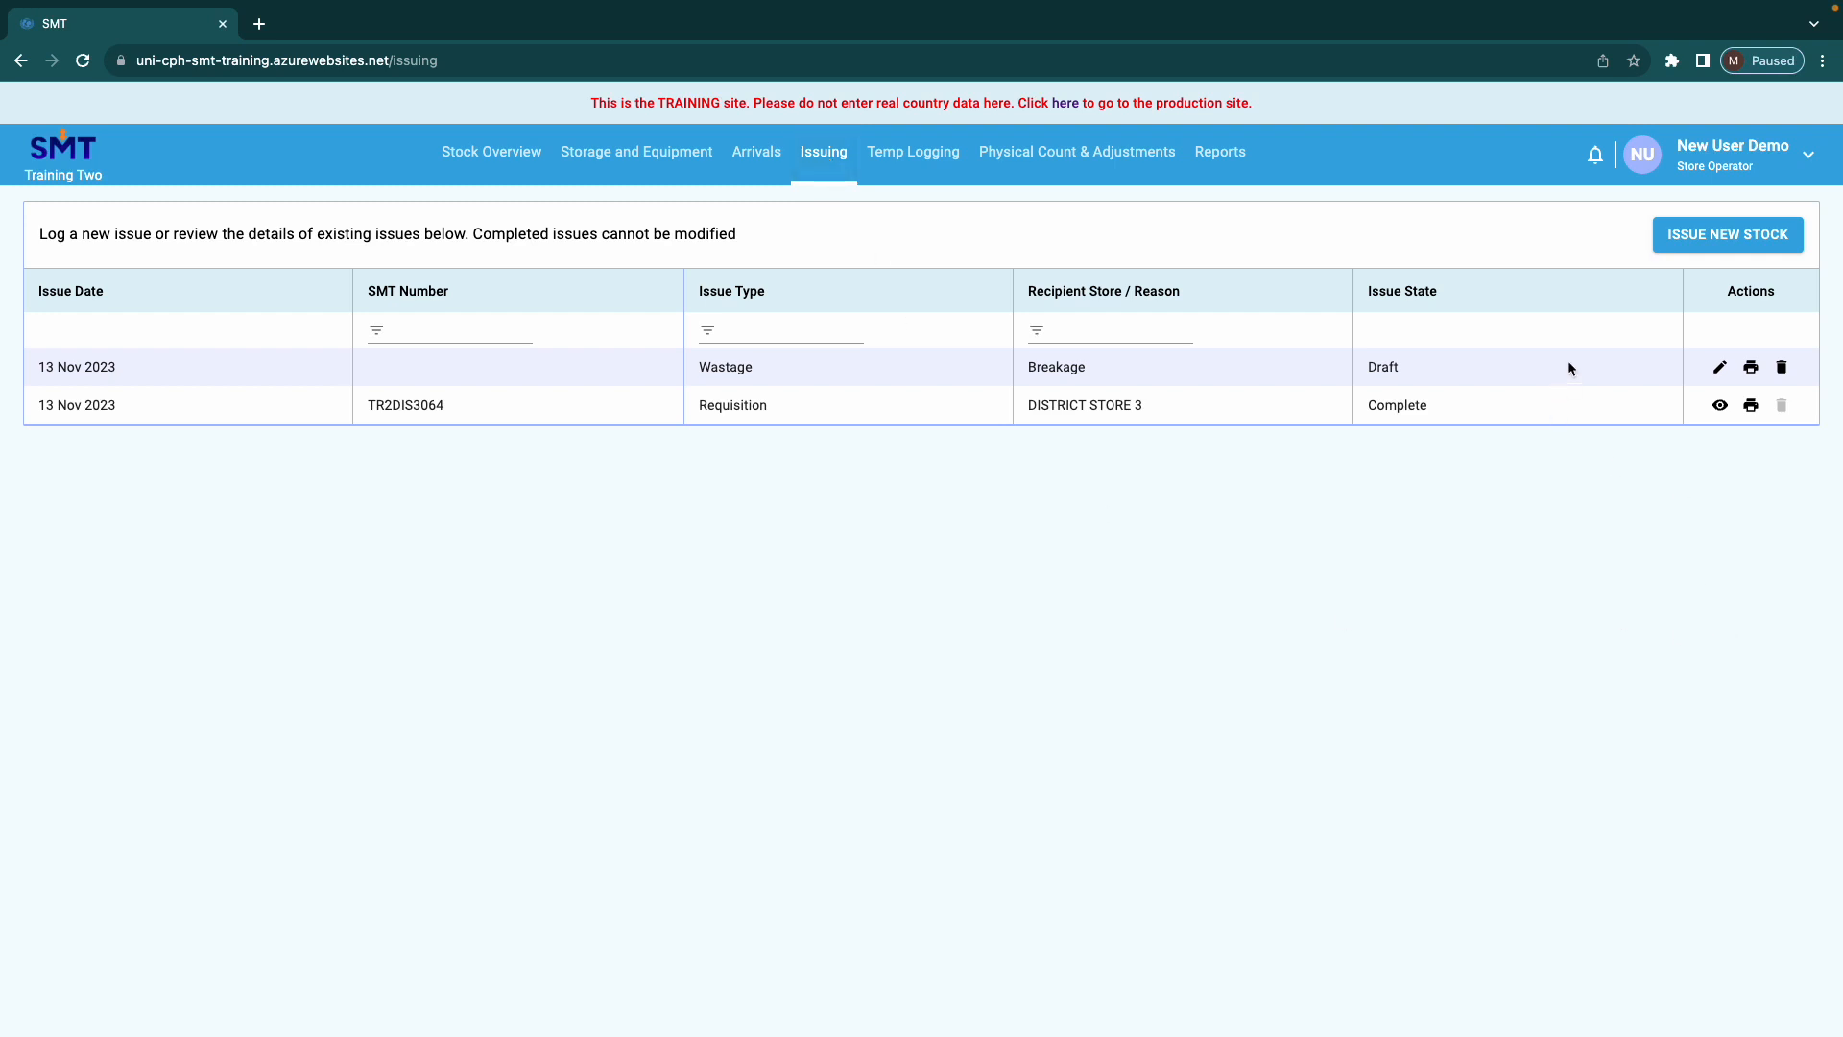
left_click(1720, 368)
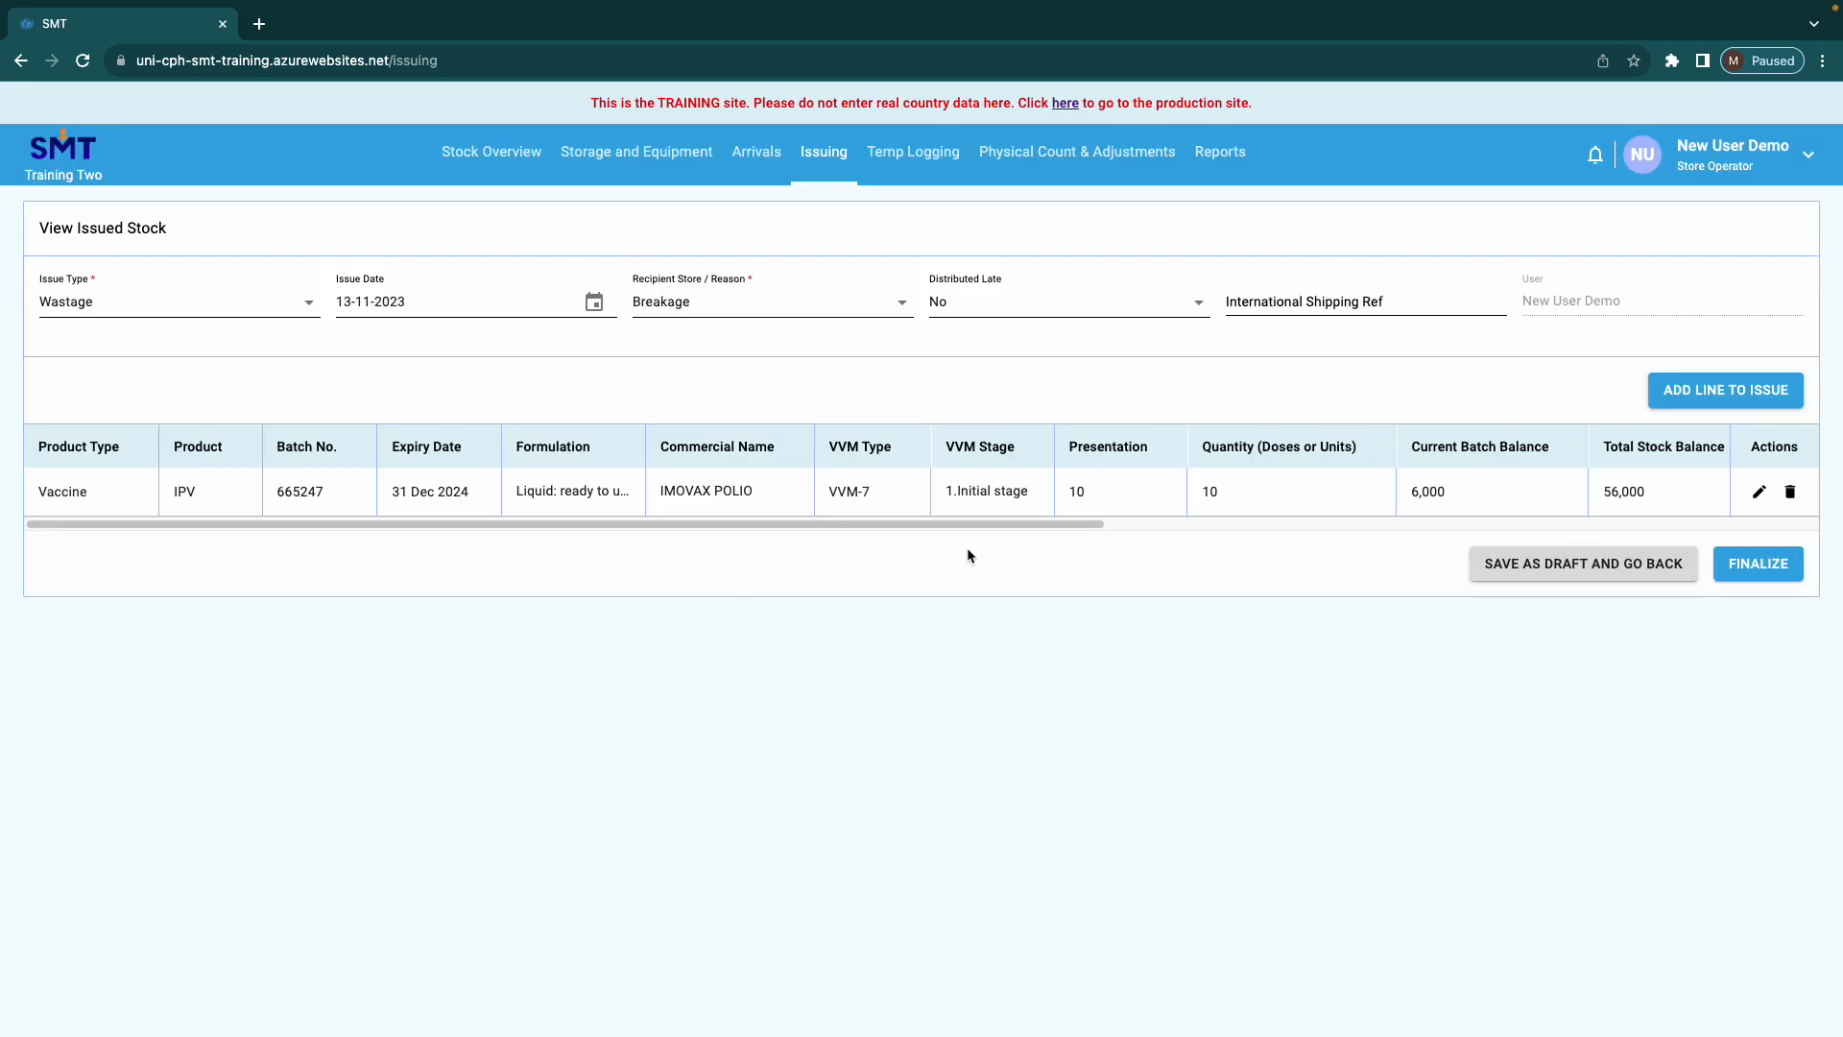
left_click(1762, 567)
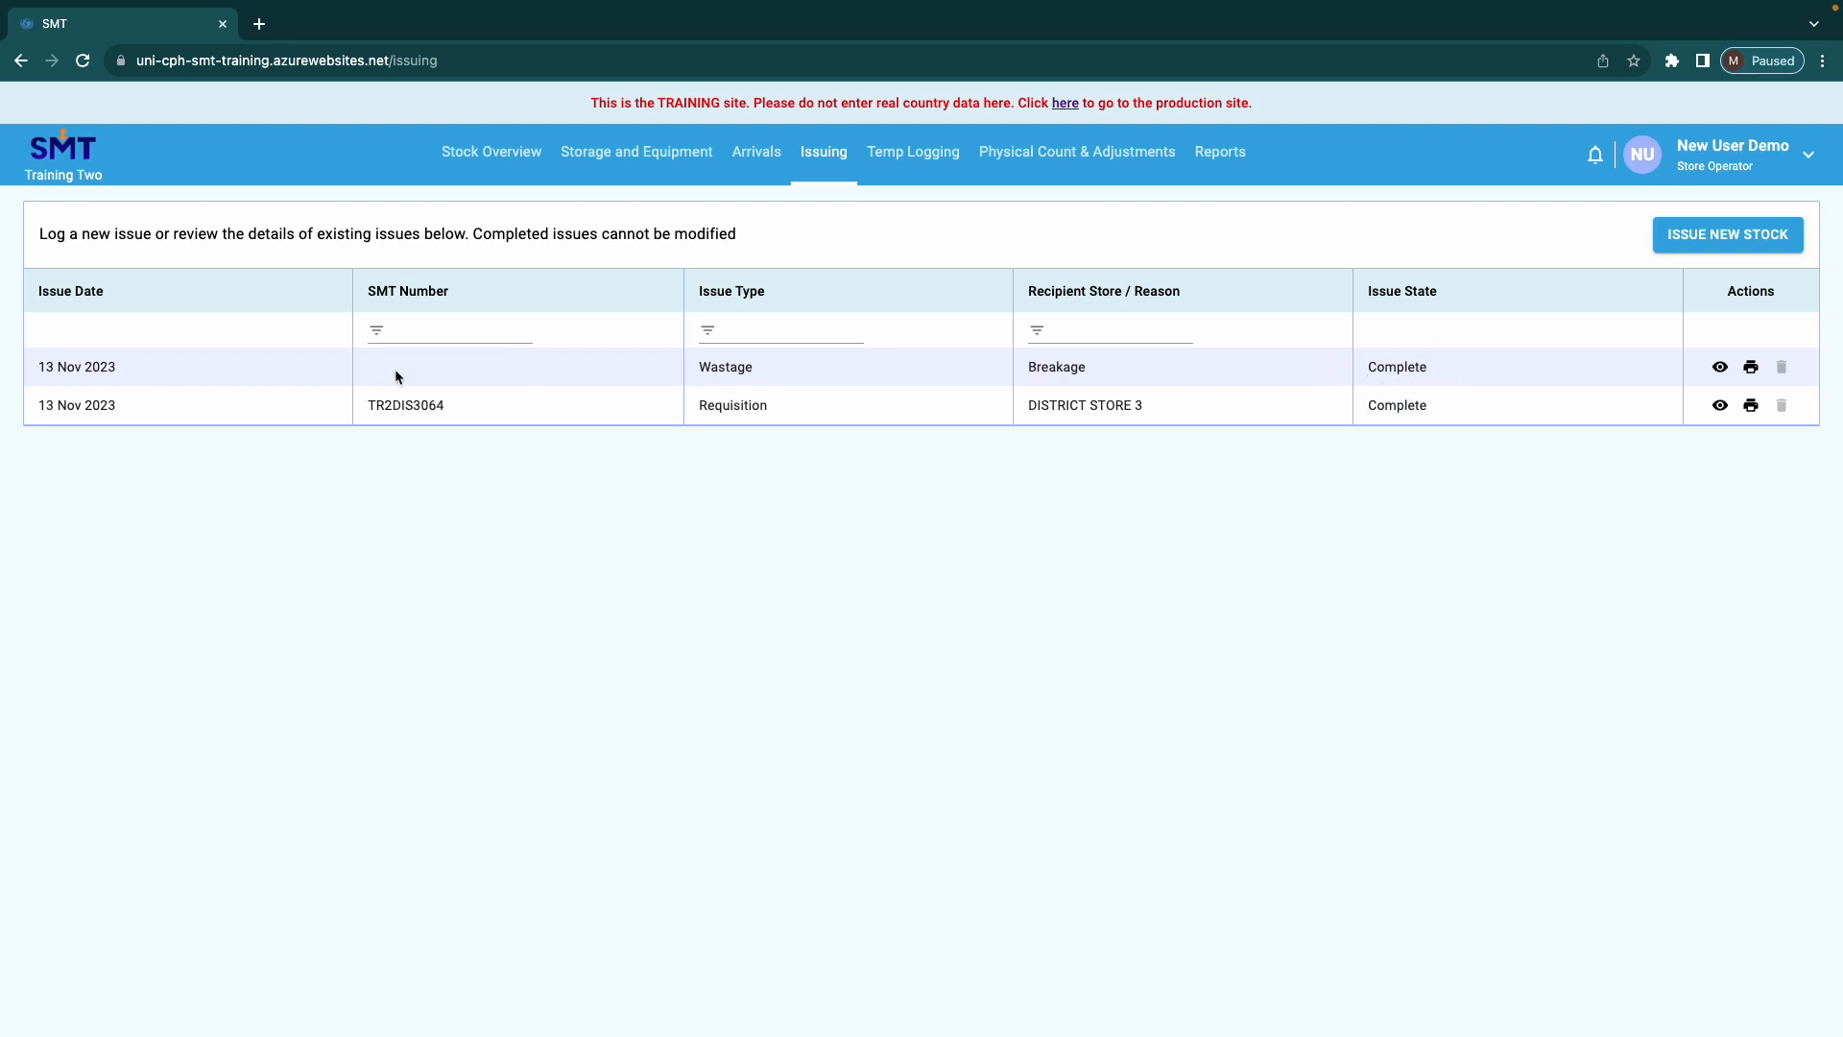
Check the IPV balance in the stock overview, and return to the list of issues
left_click(492, 165)
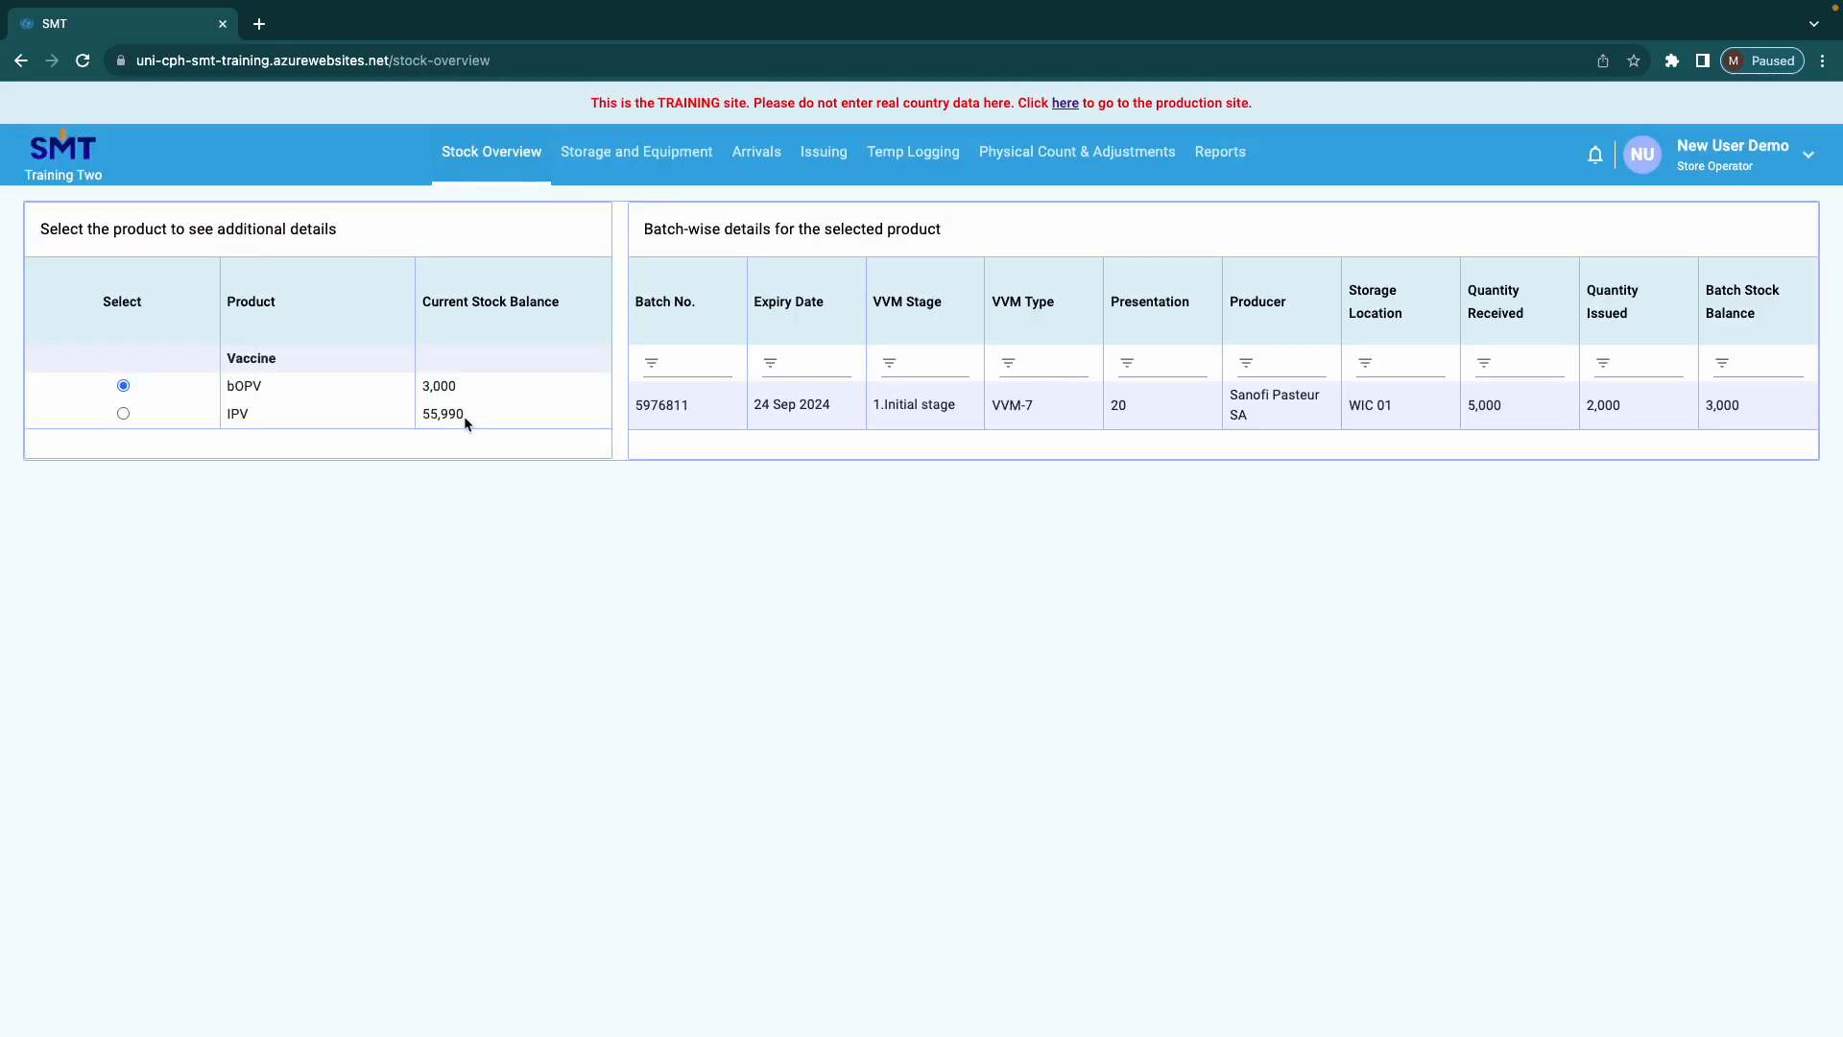
left_click_drag(465, 413, 425, 413)
left_click(832, 156)
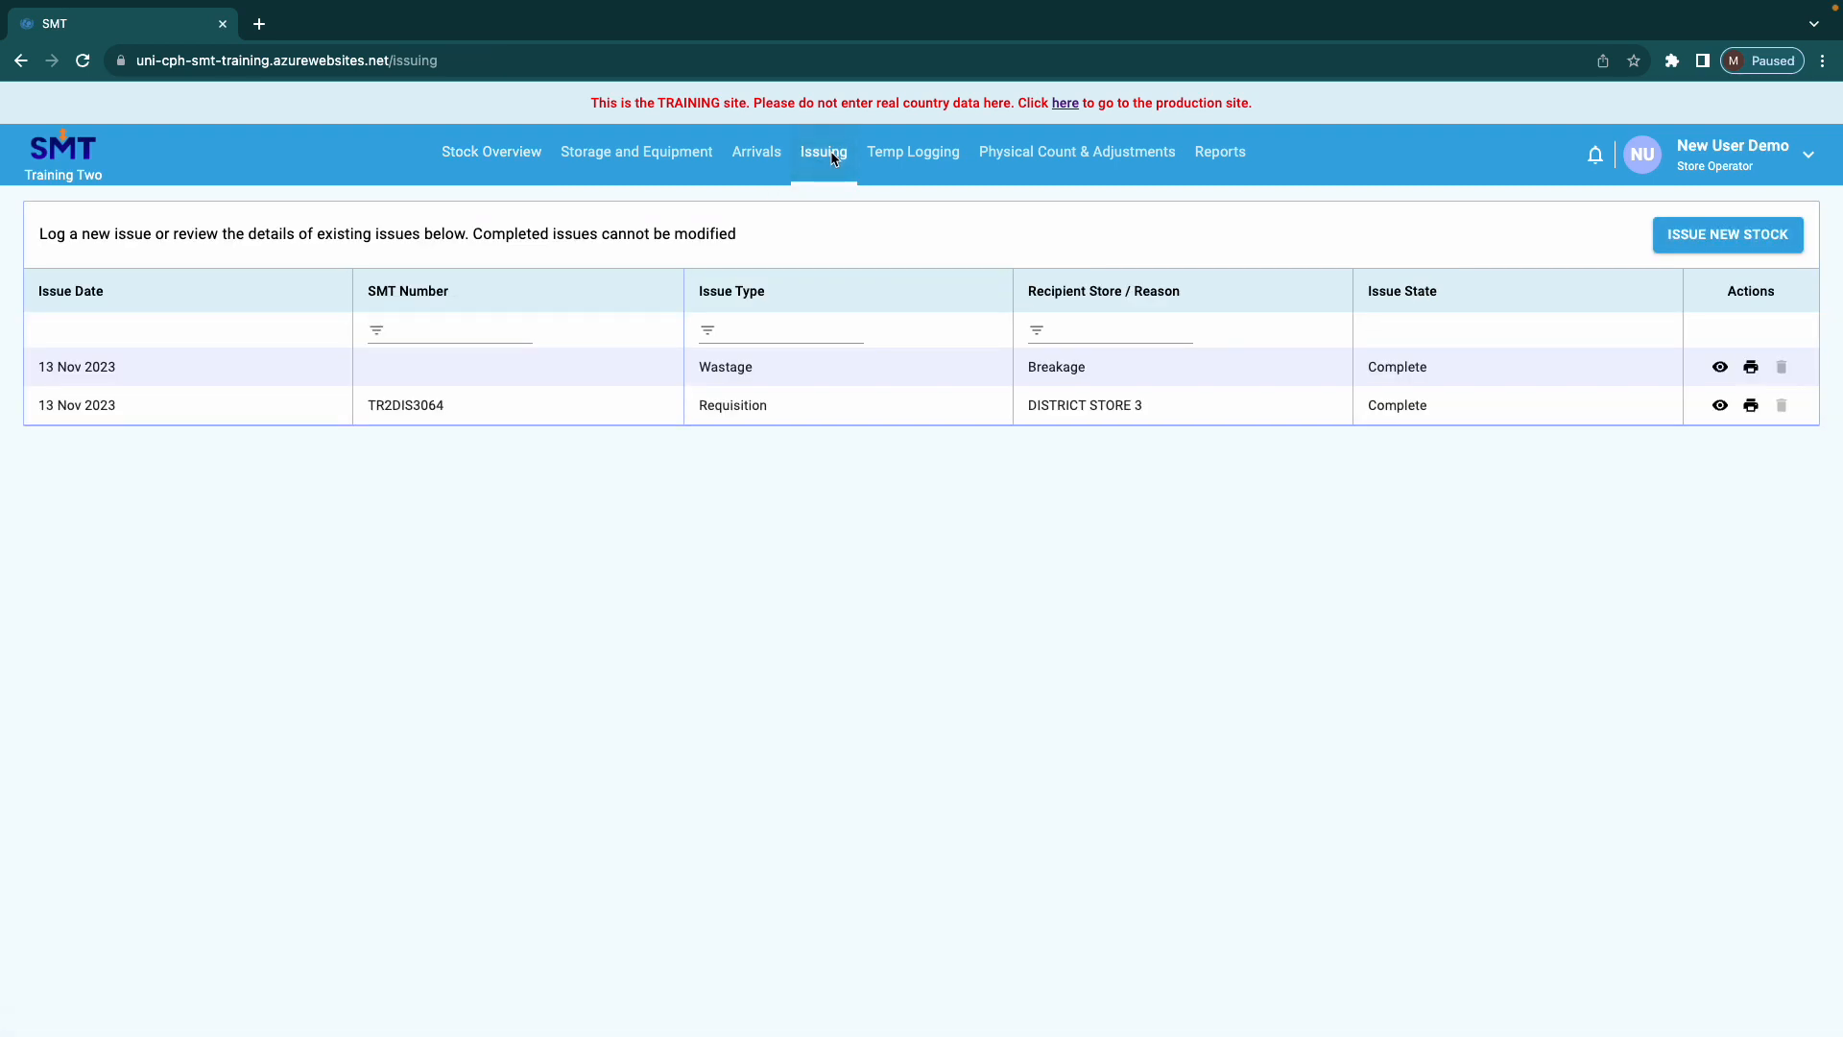